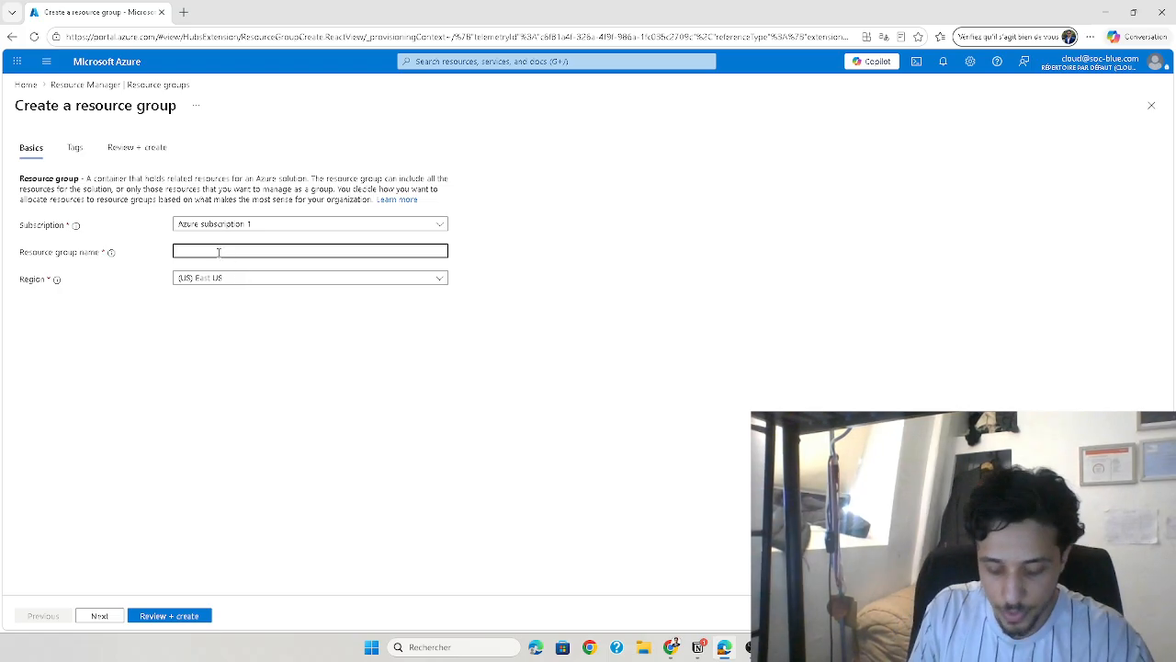
Create a resource group named EntrepriseENV in Azure subscription 1, in the East US region
type("entreprise")
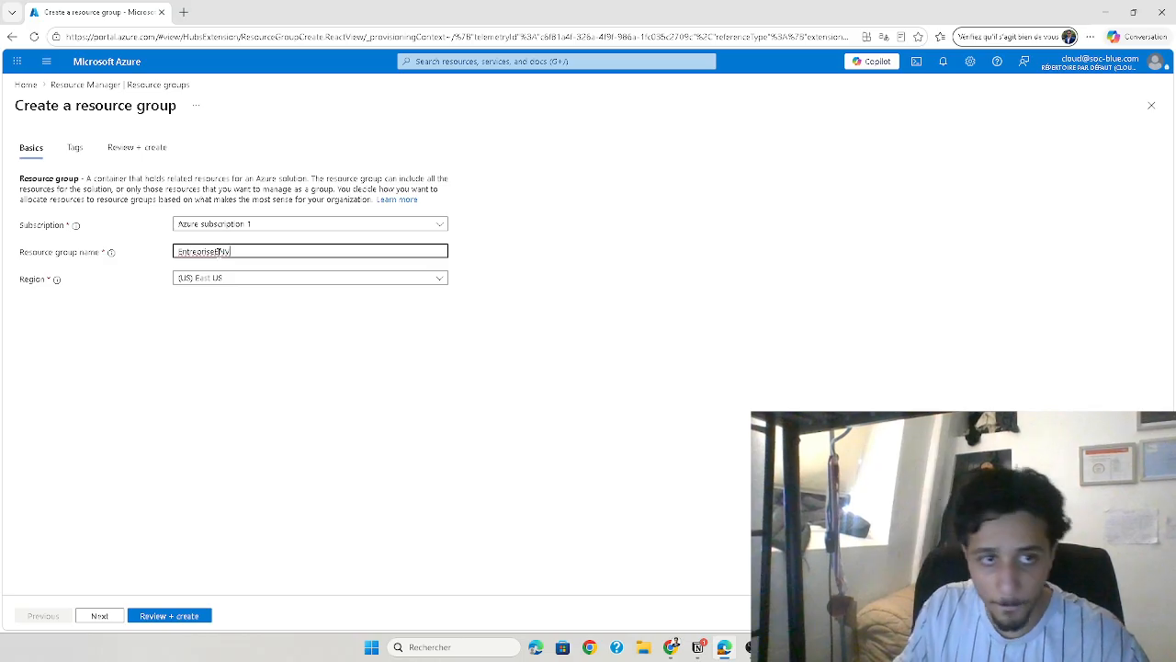
left_click(174, 615)
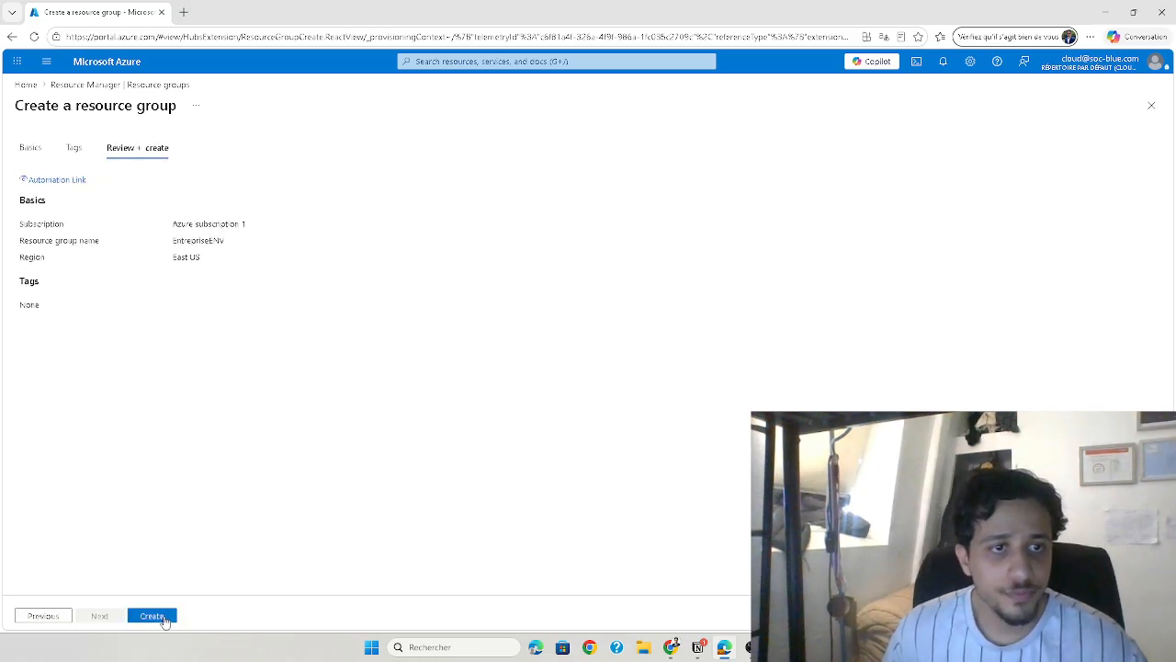
left_click(164, 620)
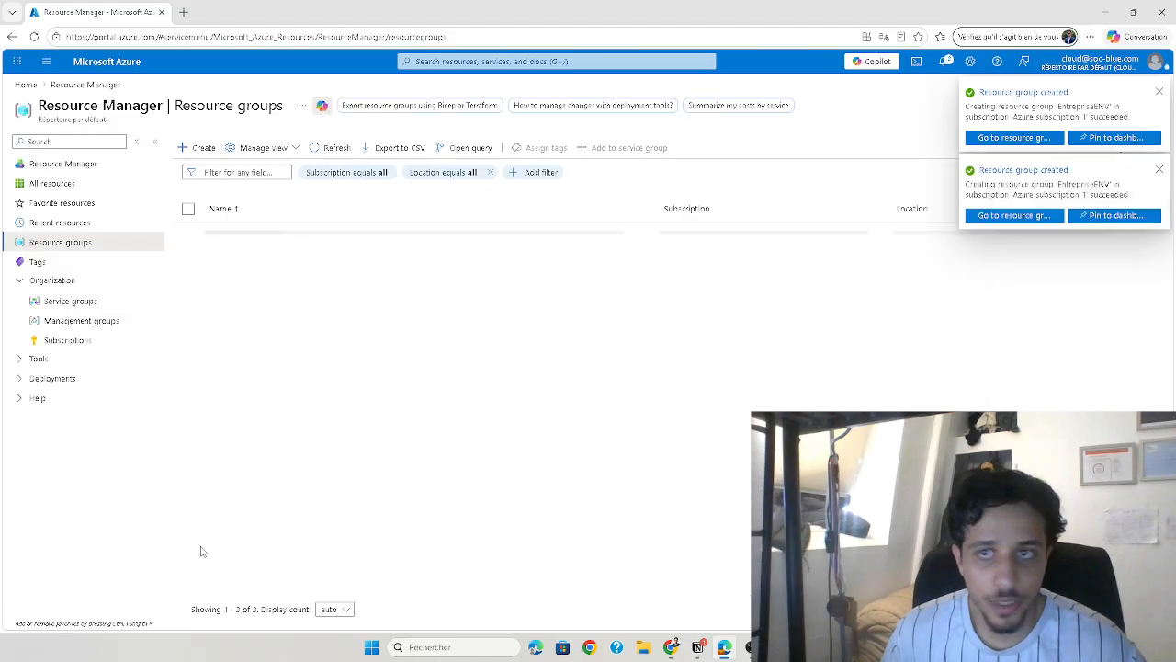
Find the Virtual networks service in the portal and start creating a new virtual network
left_click(436, 63)
type("virtual-net")
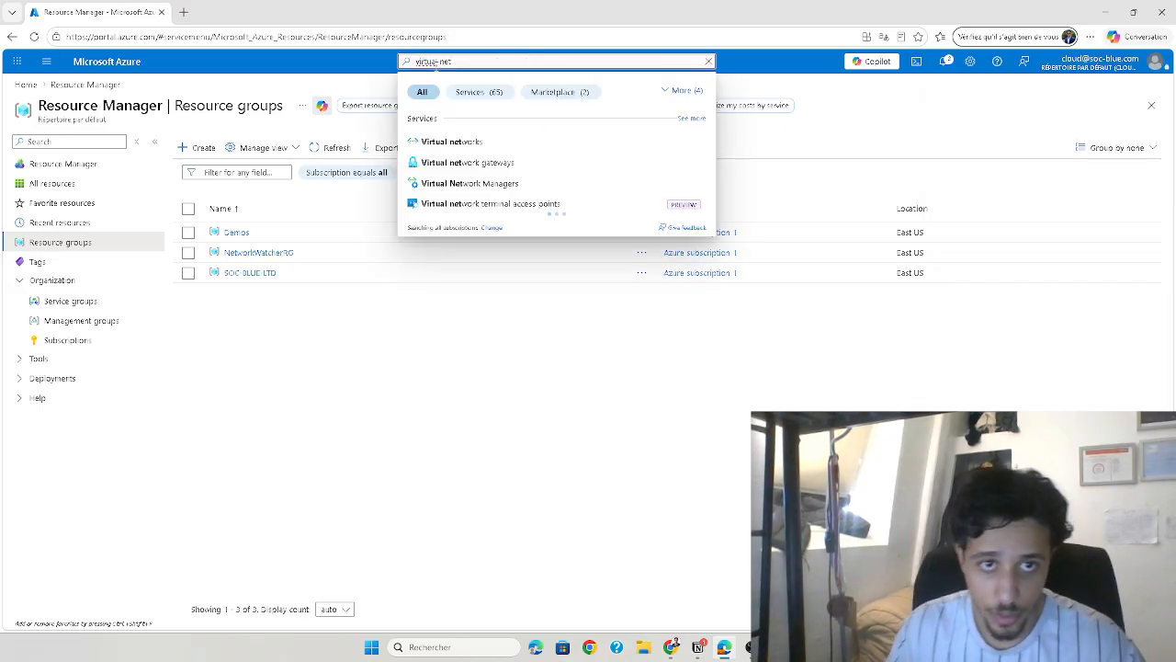
left_click(459, 140)
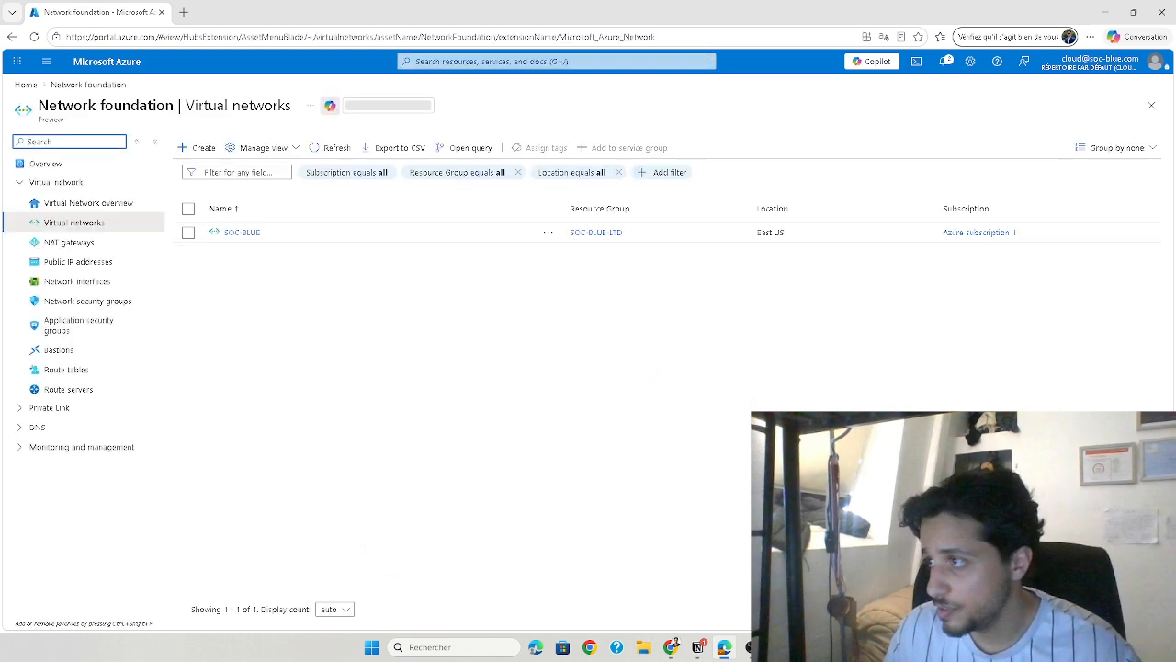
left_click(202, 147)
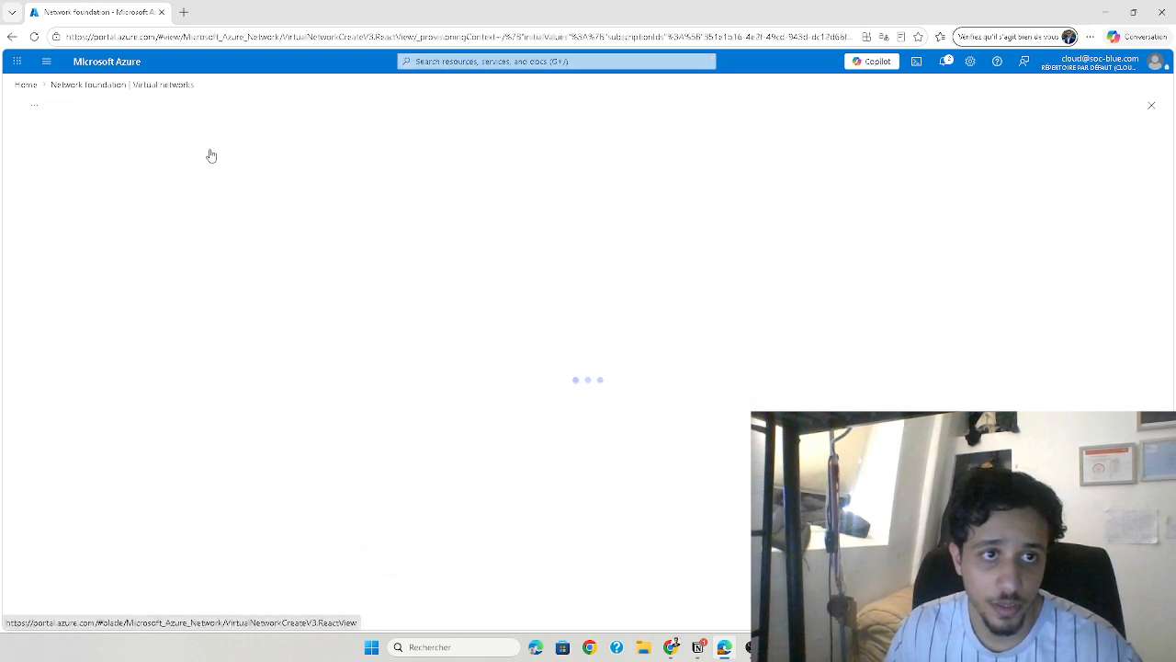
Assign the virtual network to the EntrepriseENV resource group and name it EntrepriseNetwork
left_click(294, 354)
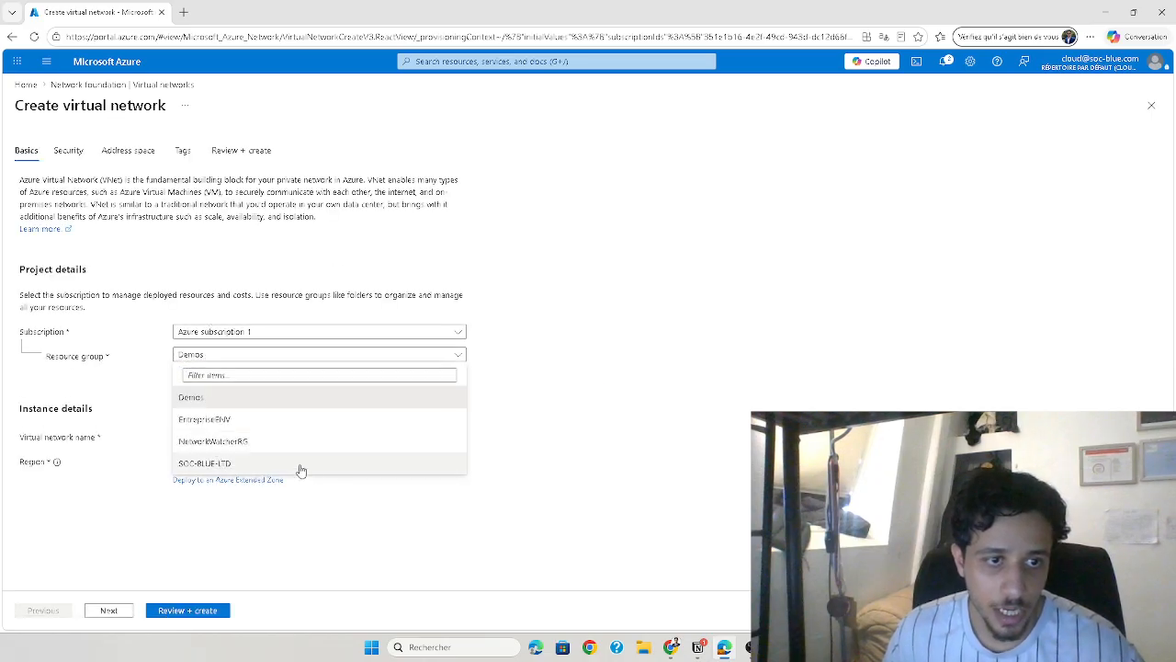
left_click(217, 420)
left_click(196, 436)
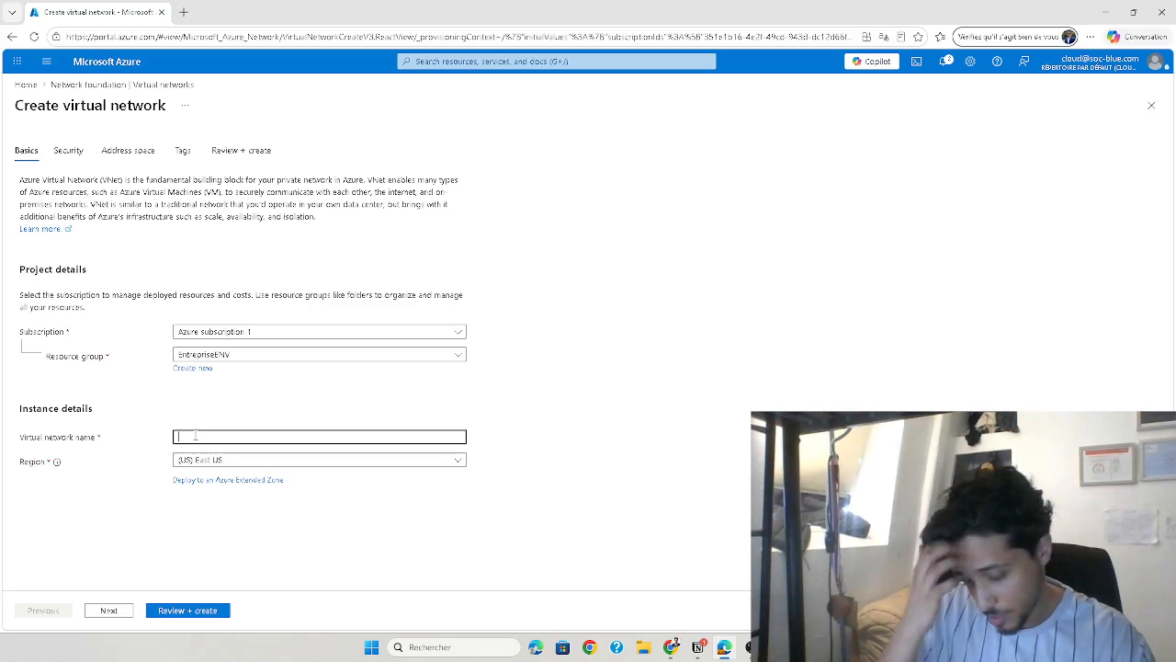
type("ise")
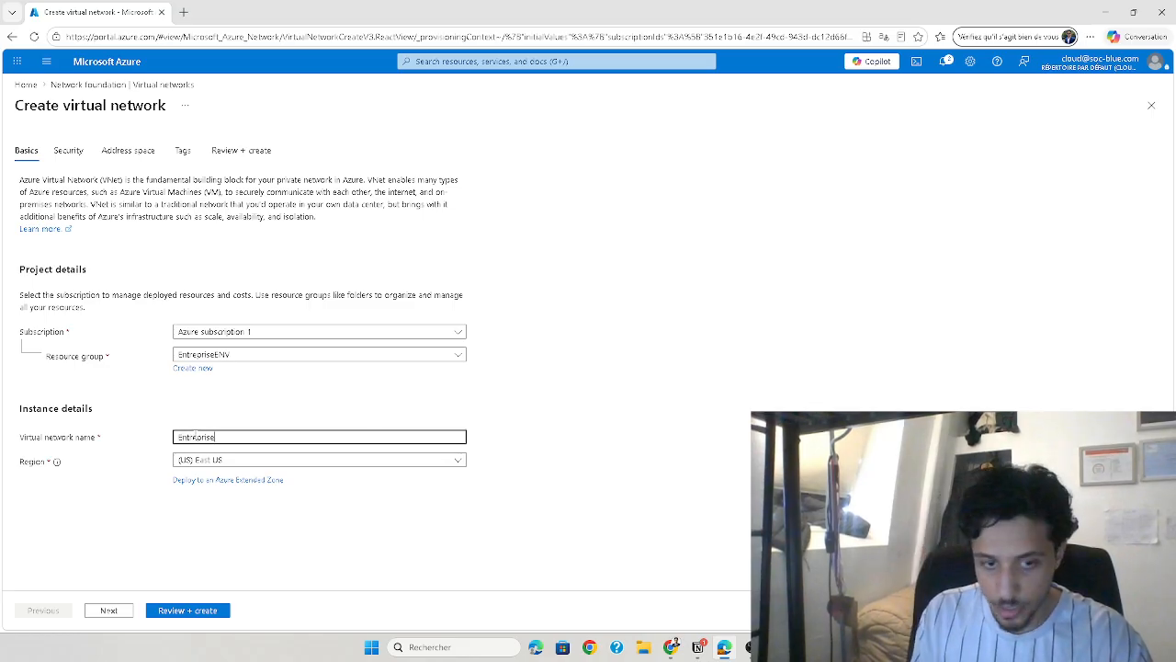
type("Networ")
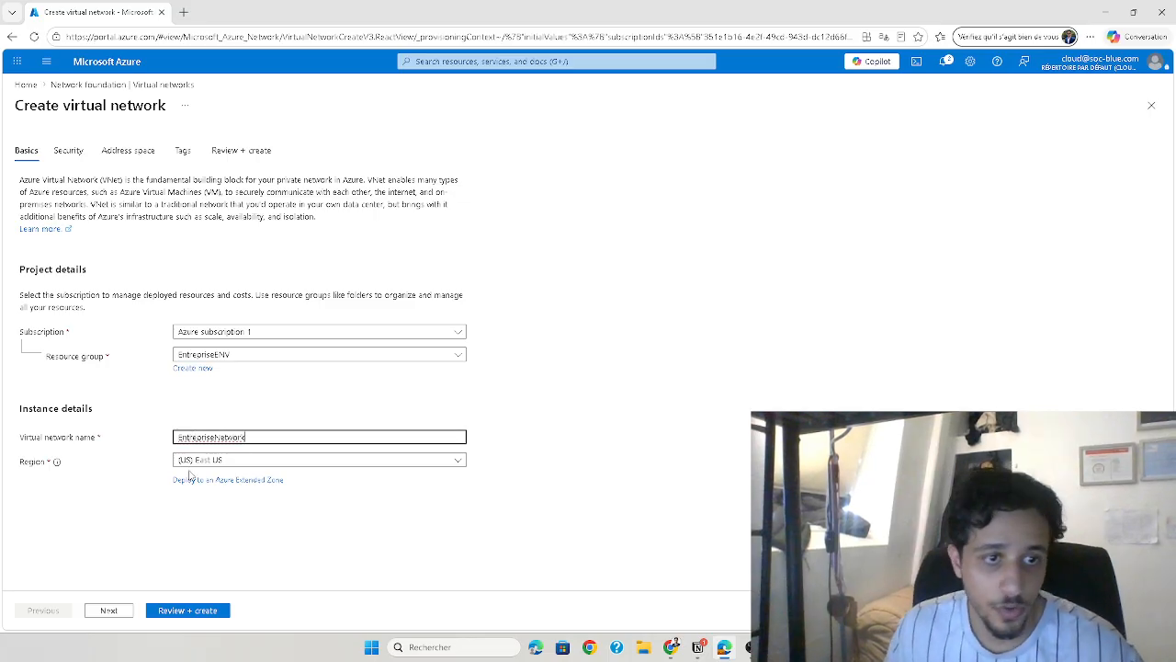
type("k")
Open the Azure portal home page in a second browser tab and dismiss the translation offer
right_click(96, 64)
left_click(158, 73)
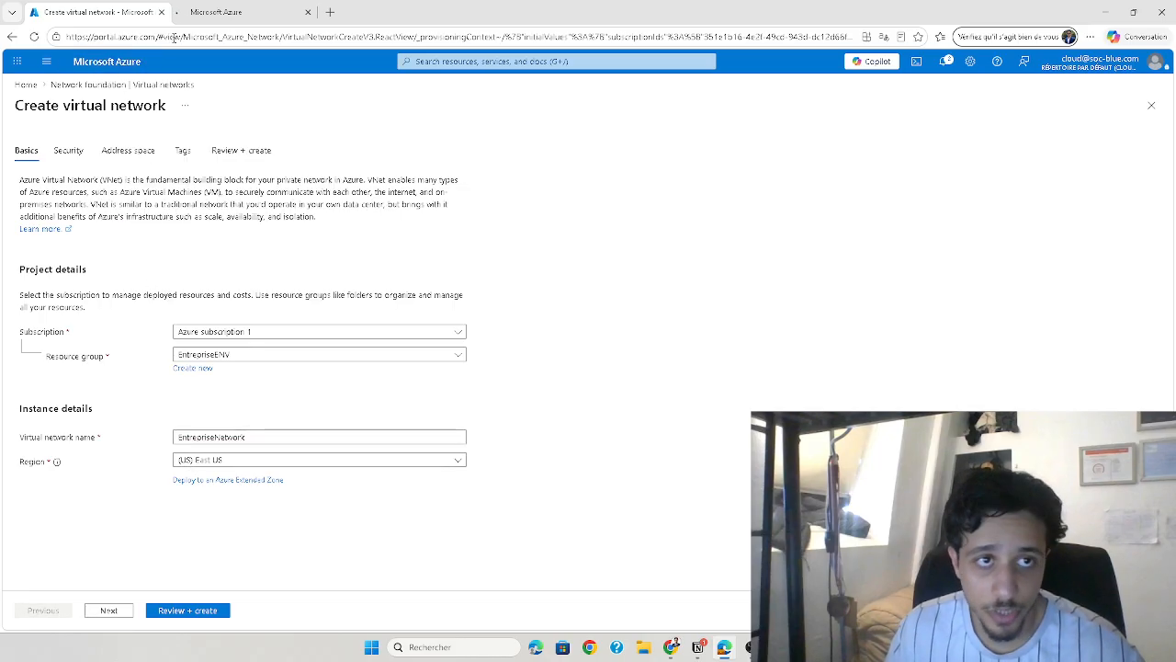
left_click(201, 16)
left_click(544, 376)
left_click(117, 7)
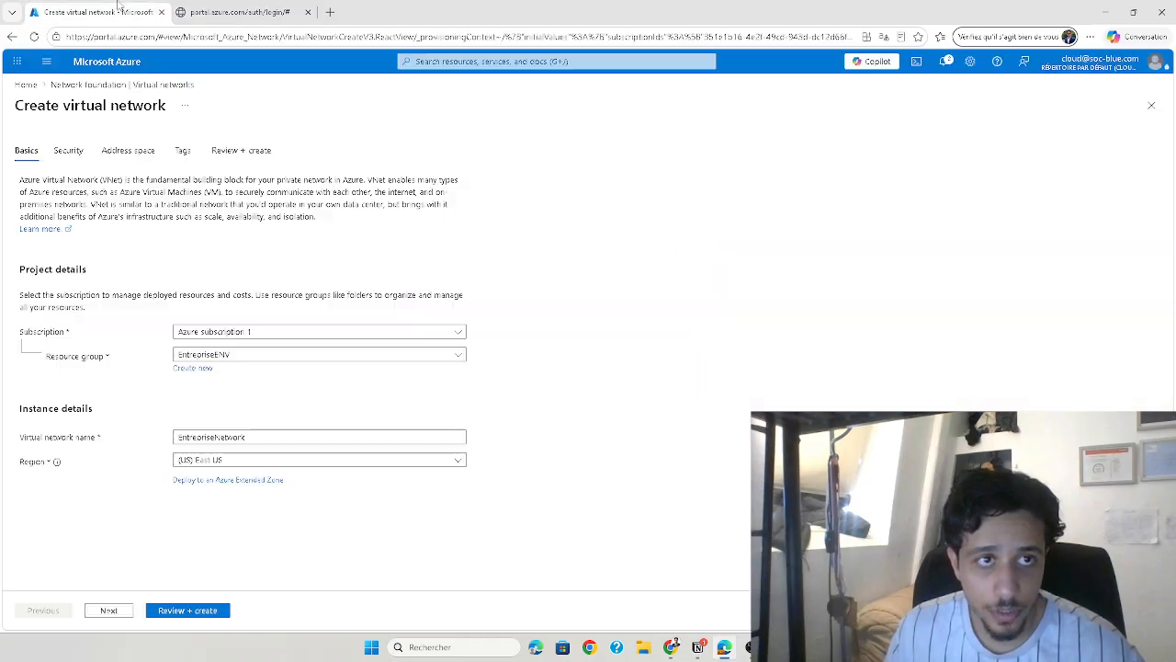
left_click(195, 12)
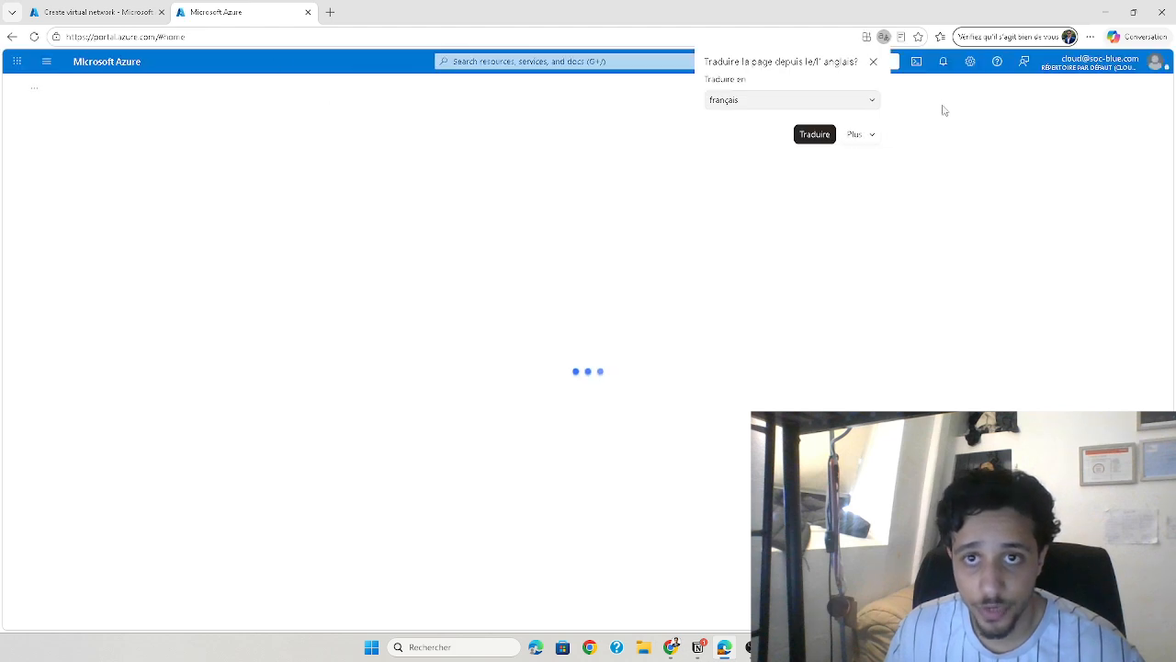
left_click(873, 62)
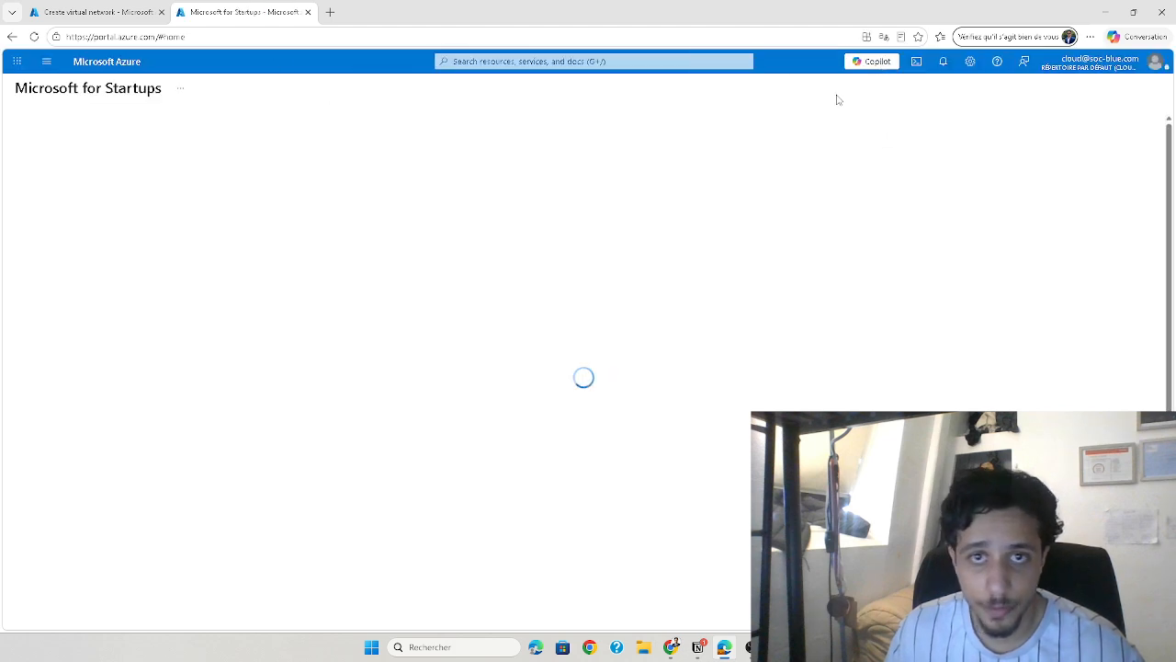
Look at the EntrepriseENV resource group and its location in the resource groups list, and return to the virtual network form
left_click(591, 61)
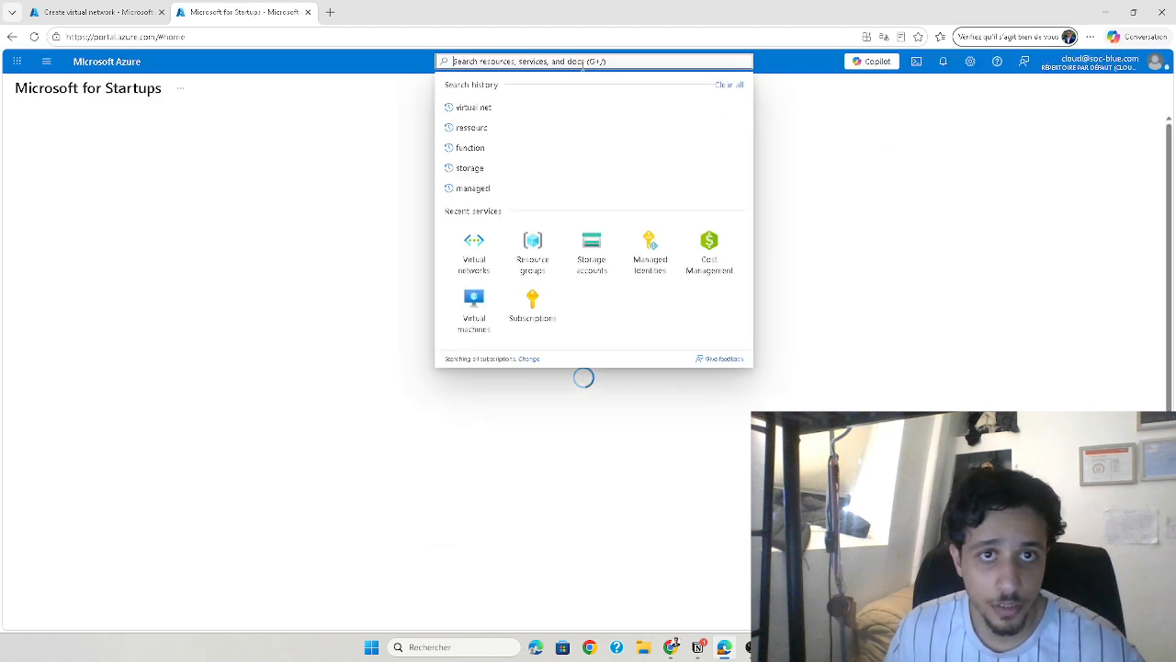
left_click(515, 260)
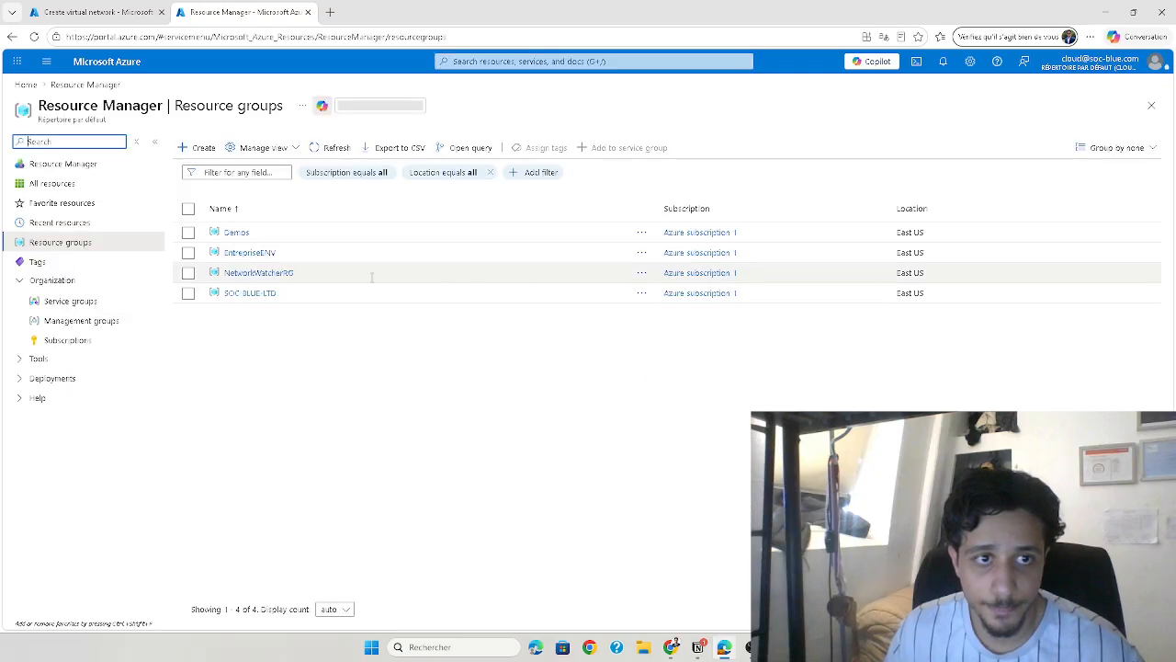
left_click(250, 252)
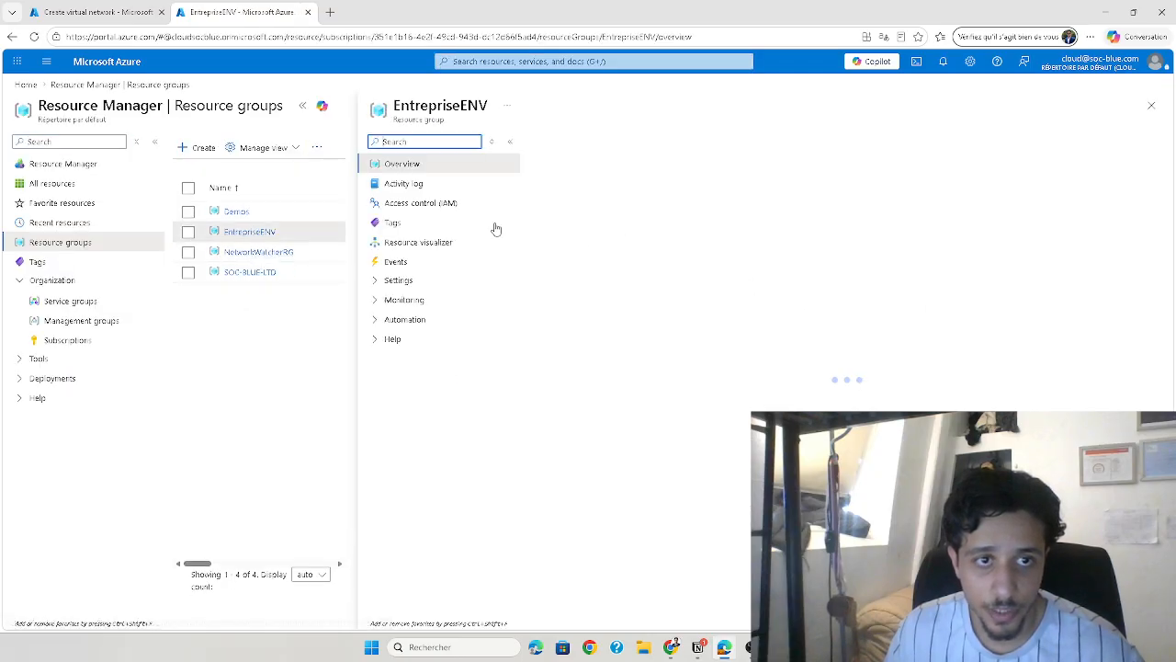
left_click(1152, 106)
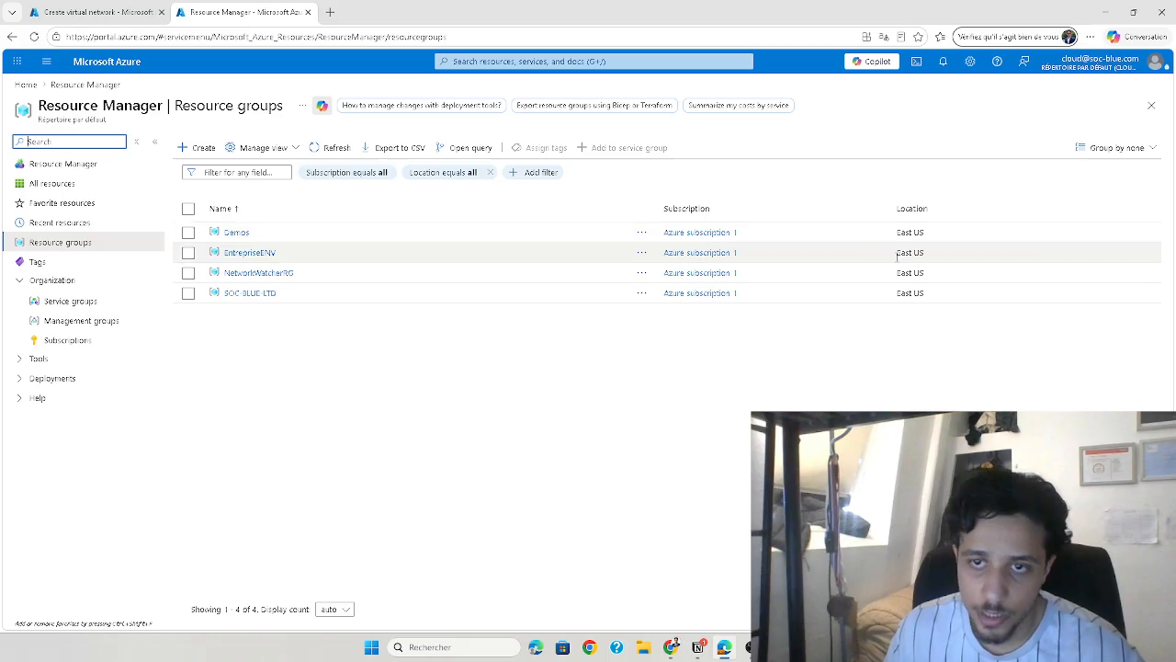
left_click_drag(888, 256, 939, 264)
left_click(128, 7)
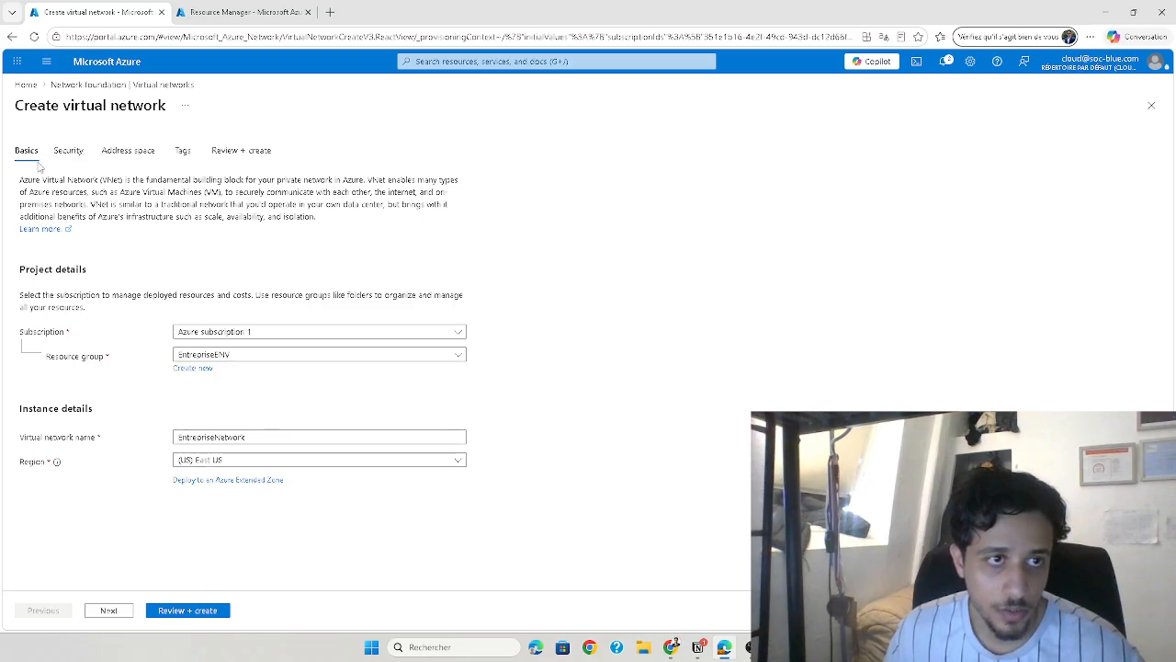
Enable virtual network encryption in the security settings of the new virtual network
left_click(64, 151)
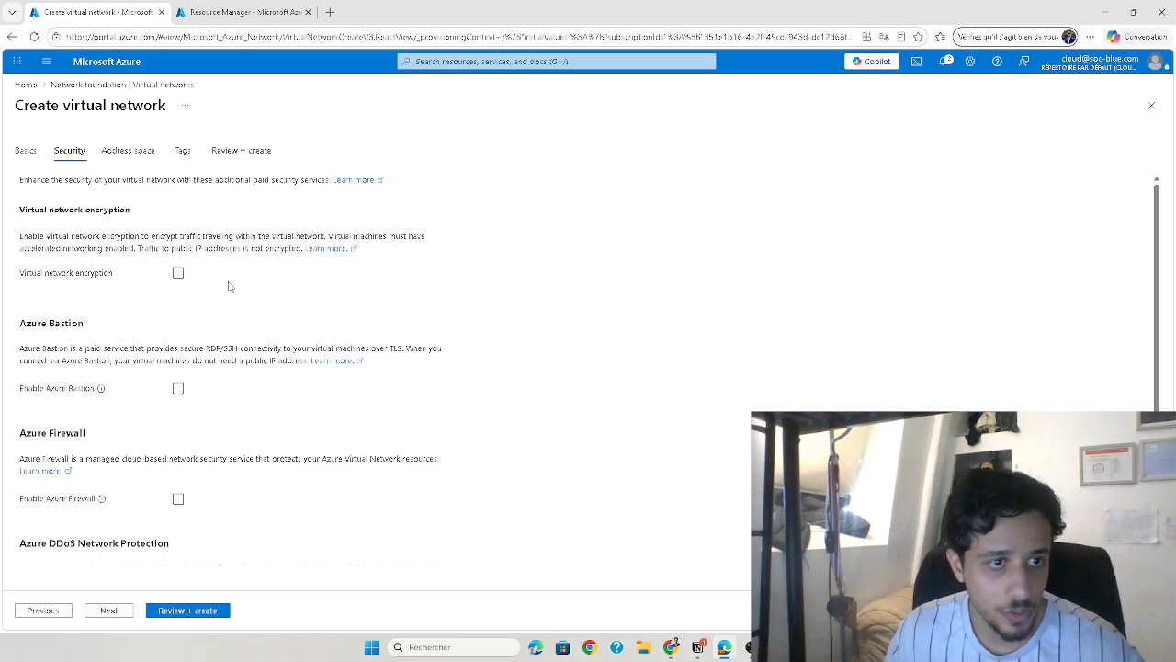
left_click(179, 274)
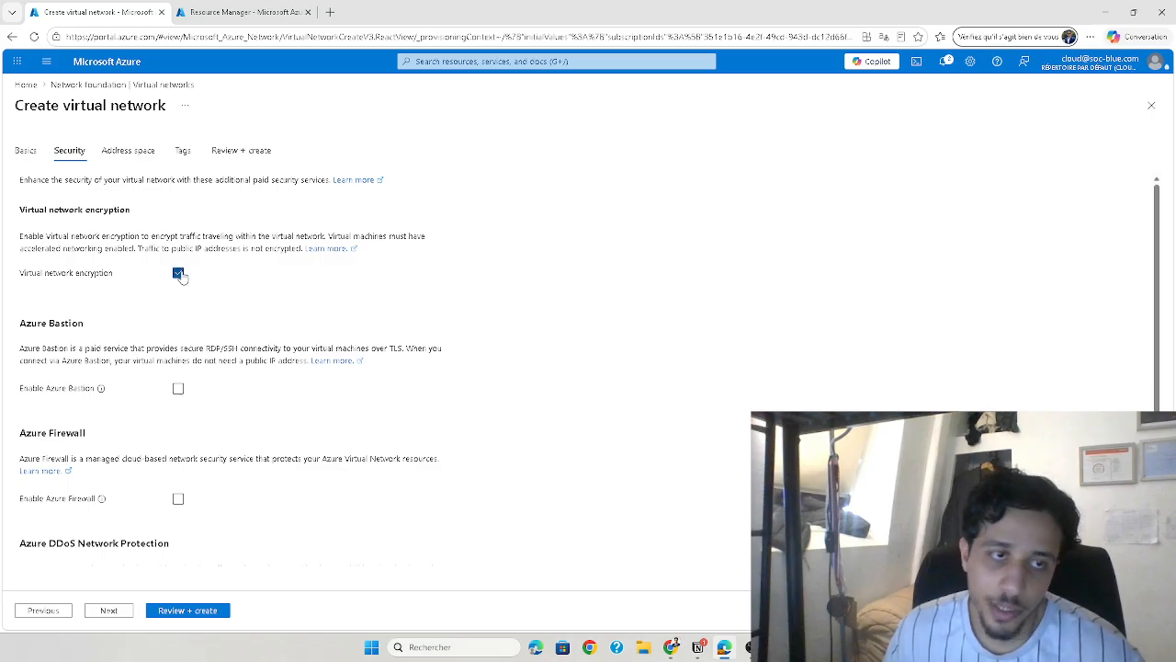
Enable Azure Bastion, review the public IP address choices for it, and disable it again
scroll(85, 284, "down", 1)
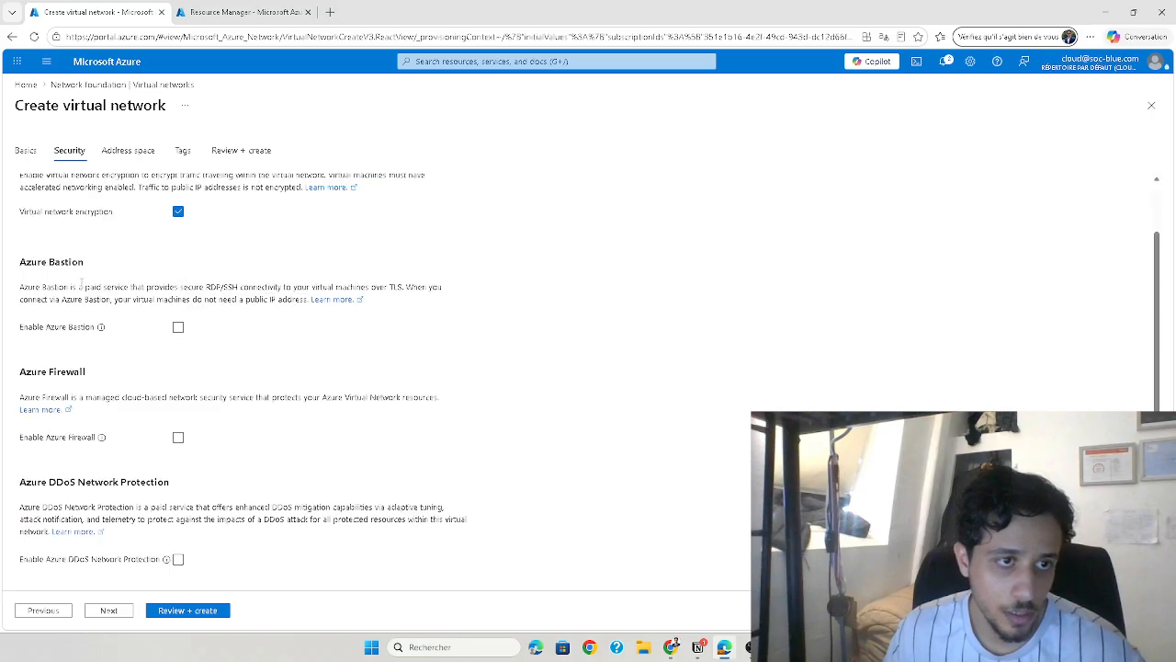
left_click(178, 328)
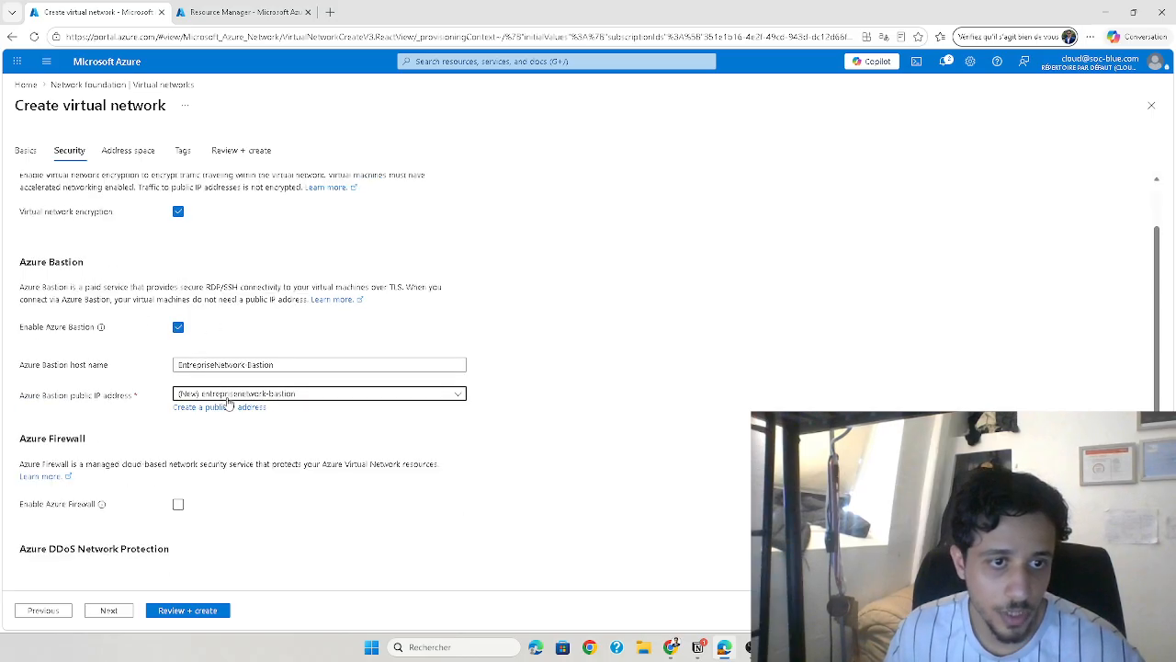
left_click(229, 397)
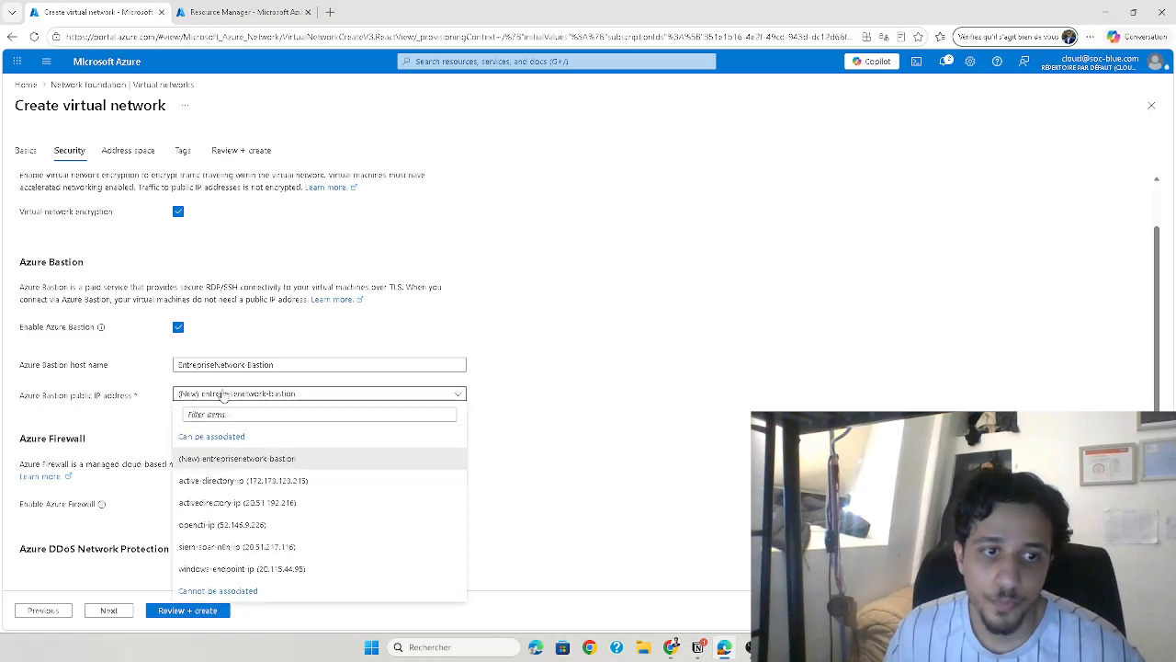
left_click(224, 395)
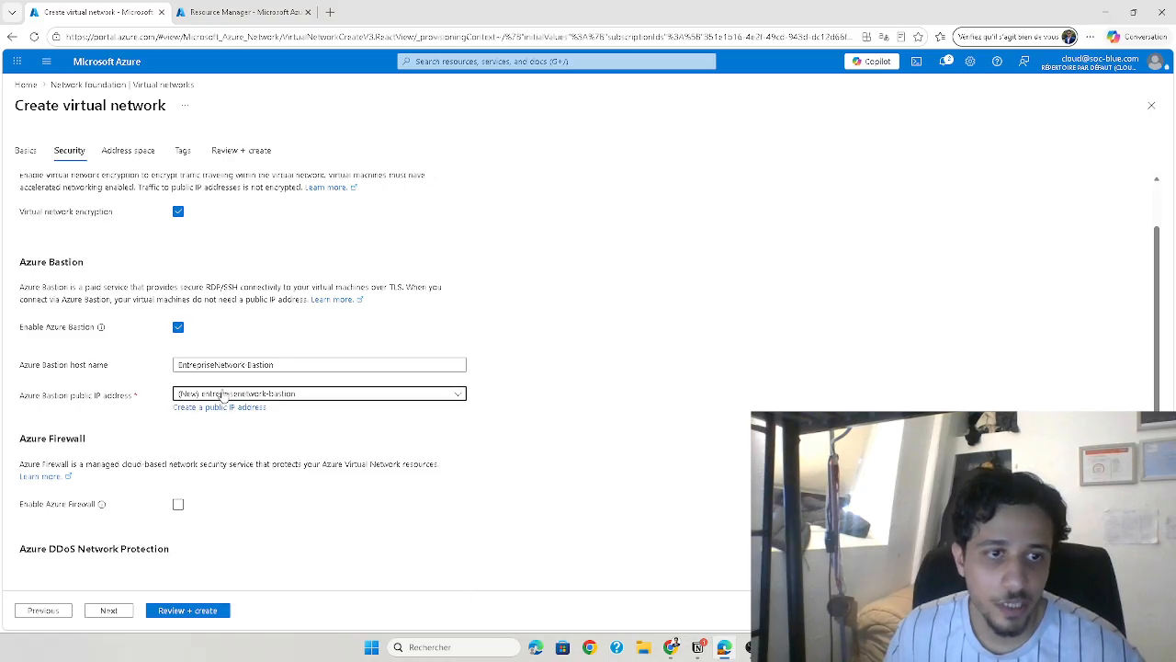
left_click(179, 333)
scroll(146, 348, "down", 1)
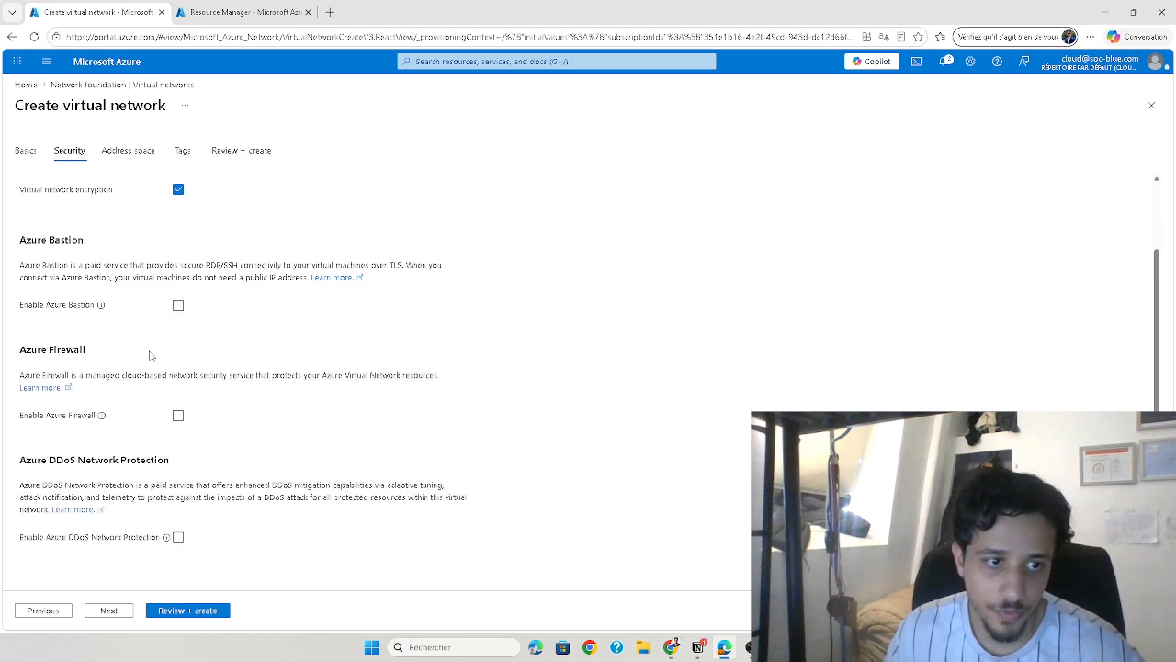
Show the address space settings of the new virtual network
scroll(184, 294, "up", 3)
left_click(107, 154)
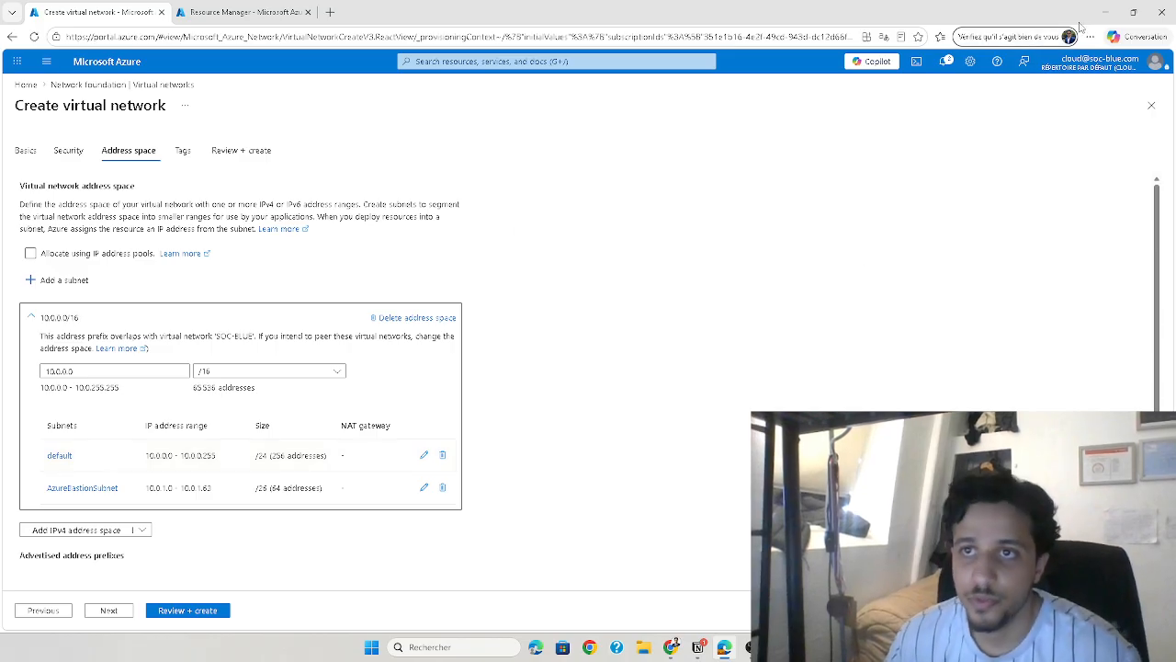
Switch to Chrome, go to whiteboard.cloud.microsoft and maximize the browser window
key("alt+Tab")
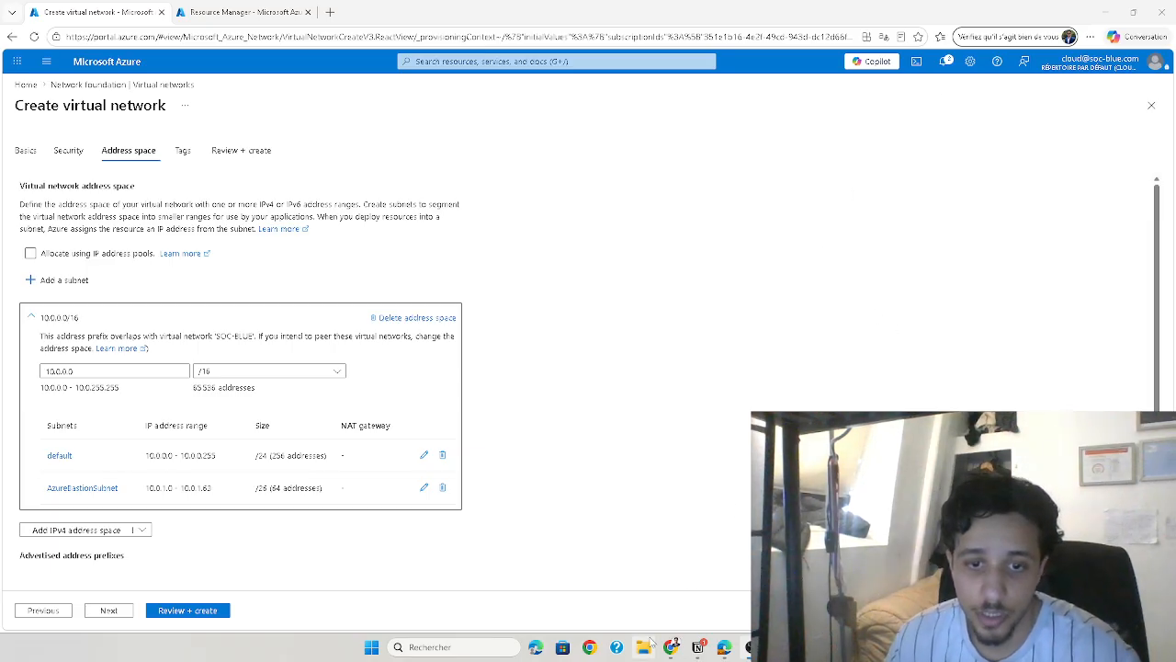
mouse_move(672, 648)
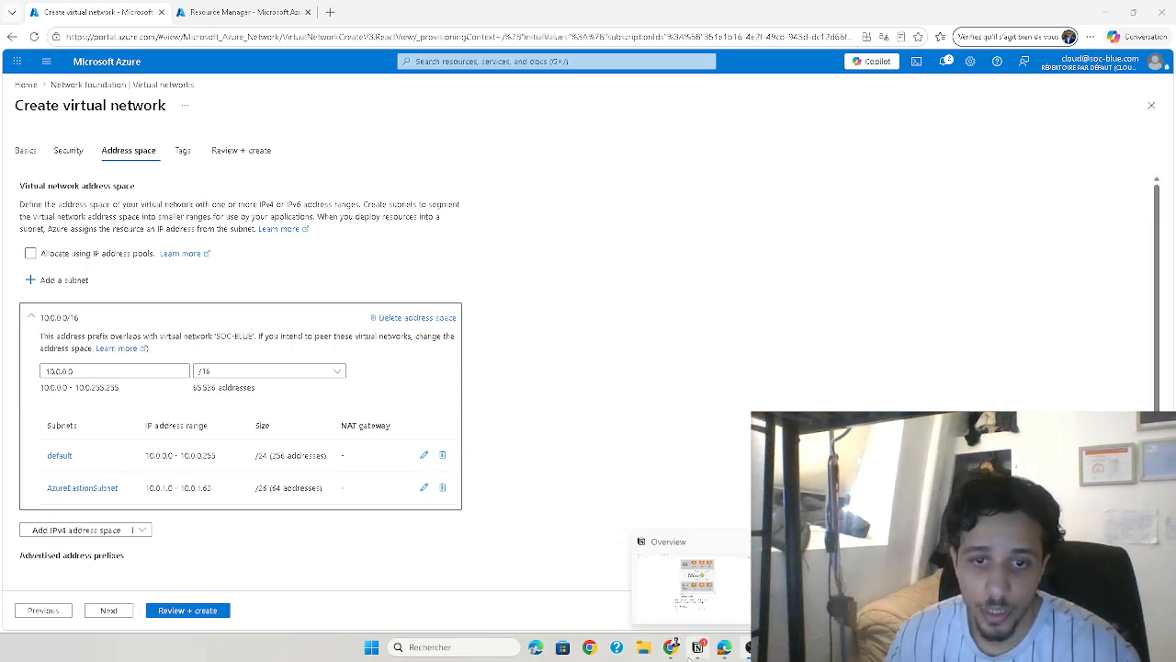
left_click(590, 647)
left_click(499, 297)
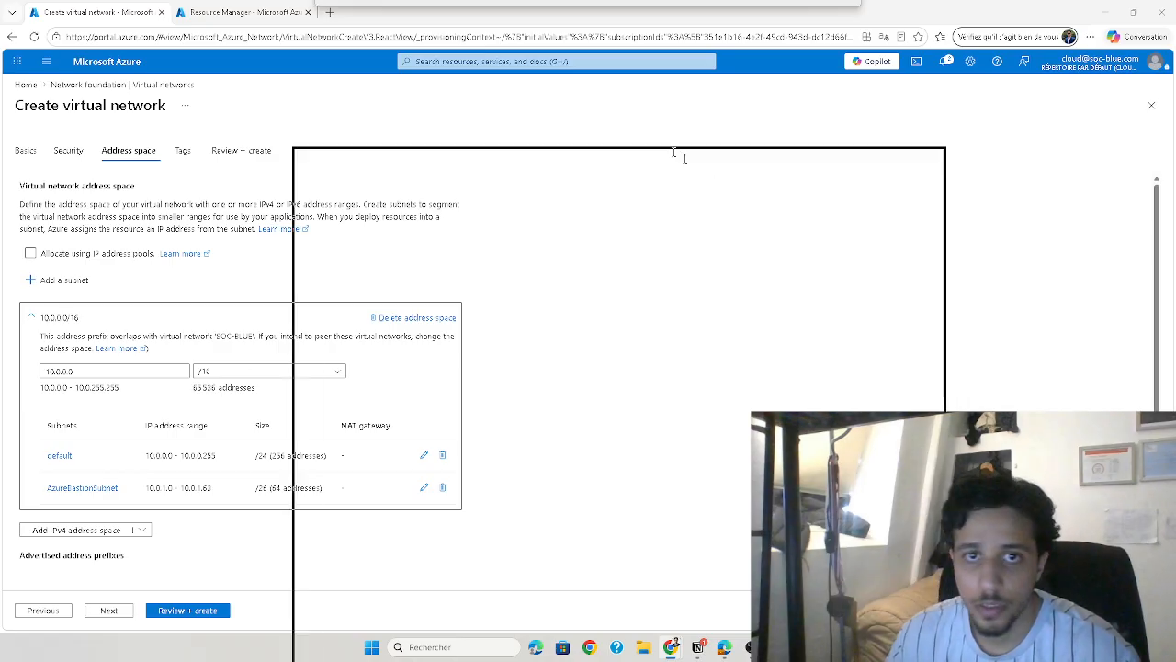
type("whi")
key("Return")
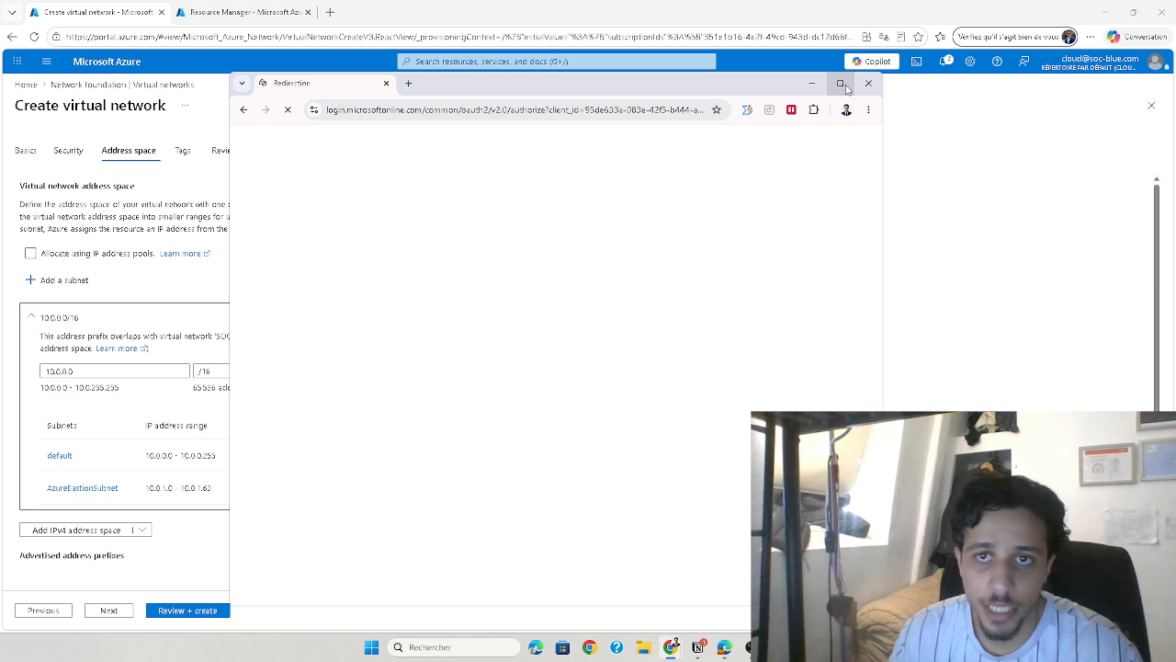
left_click(842, 84)
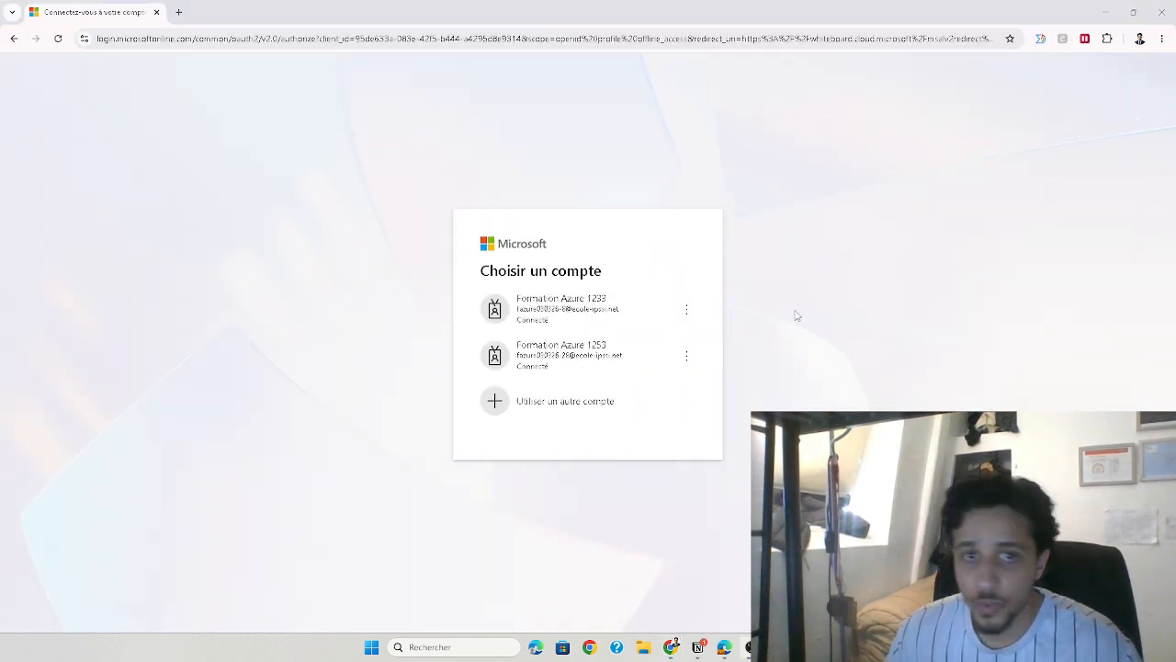
Sign in to Whiteboard with the first listed Microsoft account and create a blank whiteboard without a template
left_click(596, 322)
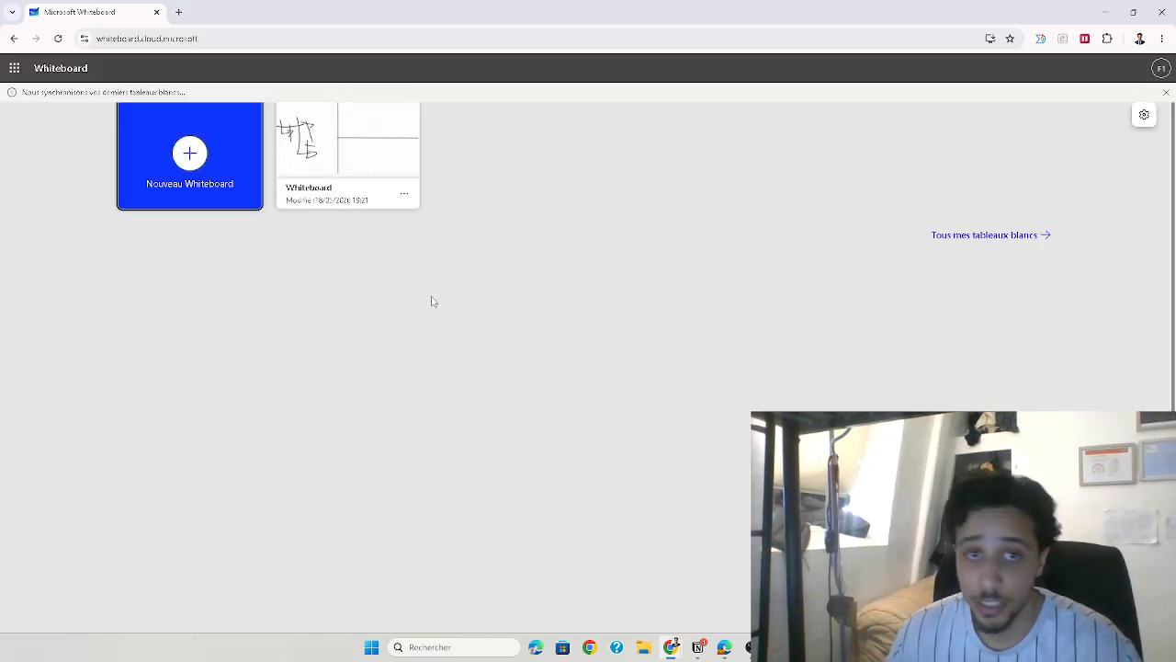
left_click(191, 152)
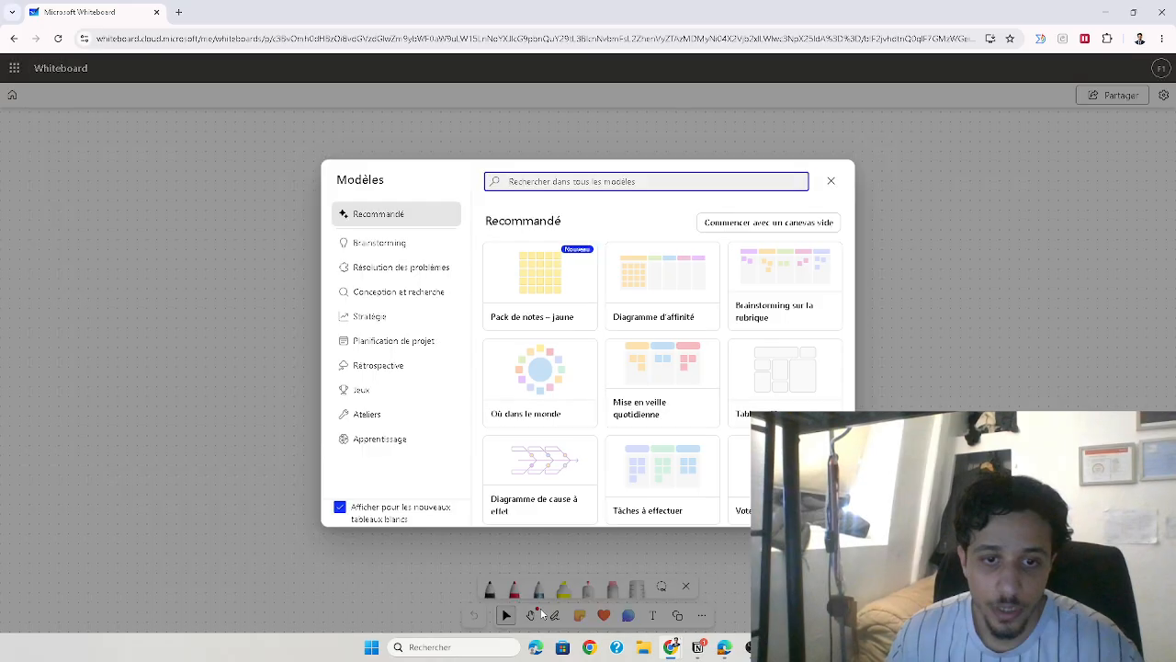
left_click(831, 181)
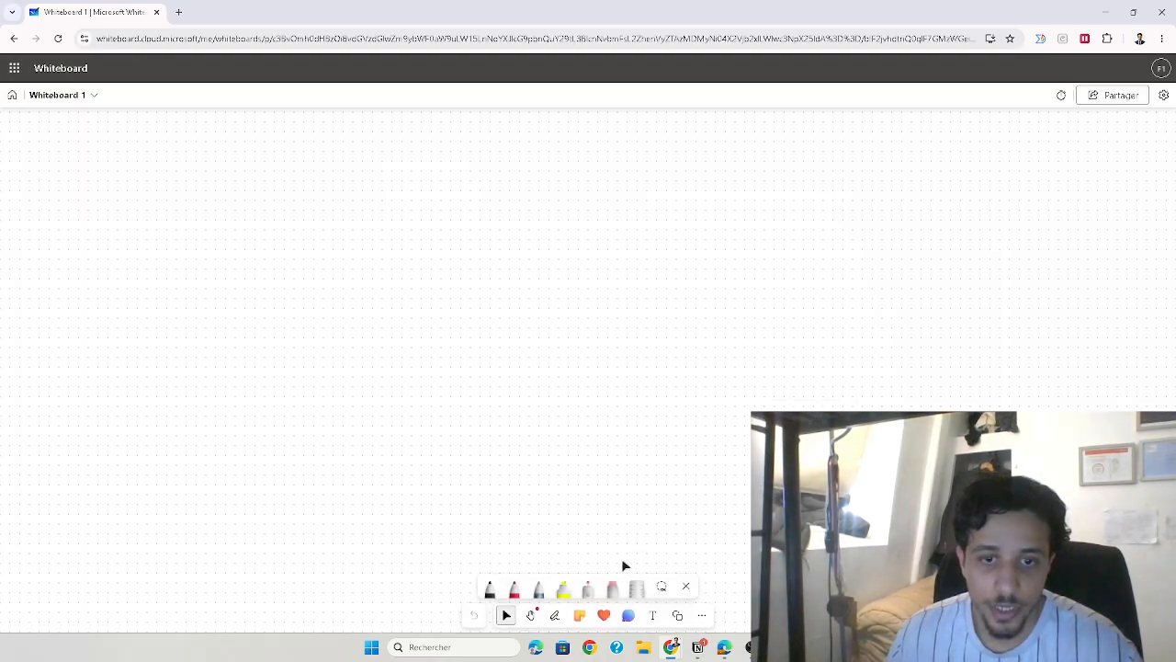
Draw a large black rectangle on the whiteboard with the pen and handwrite the label "Network" in red above its corner
left_click(552, 616)
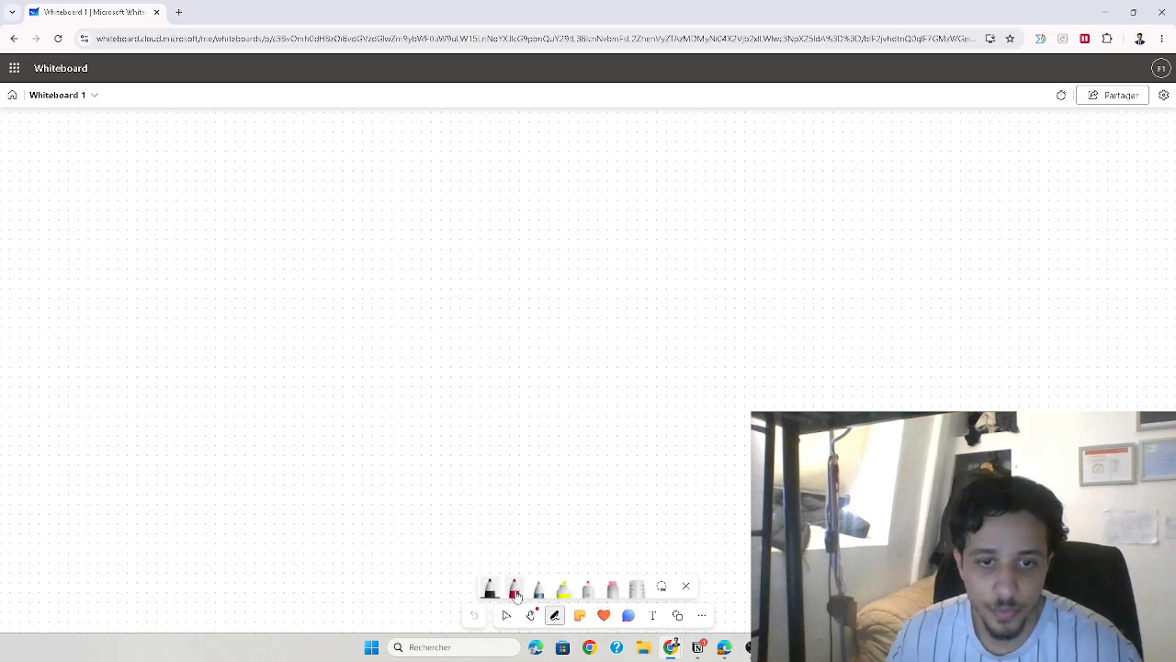
mouse_move(302, 202)
left_mouse_down()
mouse_move(295, 395)
mouse_move(827, 521)
mouse_move(772, 165)
mouse_move(270, 213)
mouse_move(304, 182)
mouse_move(318, 197)
mouse_move(384, 180)
left_mouse_up()
left_click(515, 588)
left_click(325, 190)
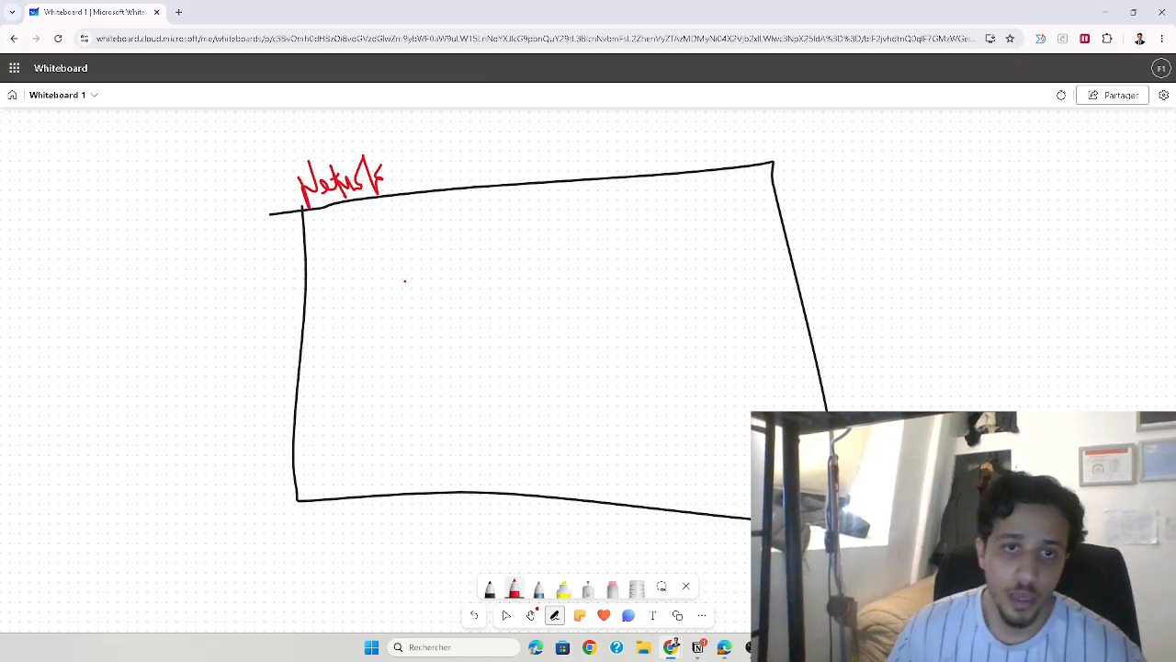
Draw three red boxes side by side inside the network frame and label them Dev, HR and IT
mouse_move(338, 307)
left_mouse_down()
mouse_move(422, 309)
mouse_move(338, 439)
mouse_move(356, 292)
mouse_move(368, 295)
left_mouse_up()
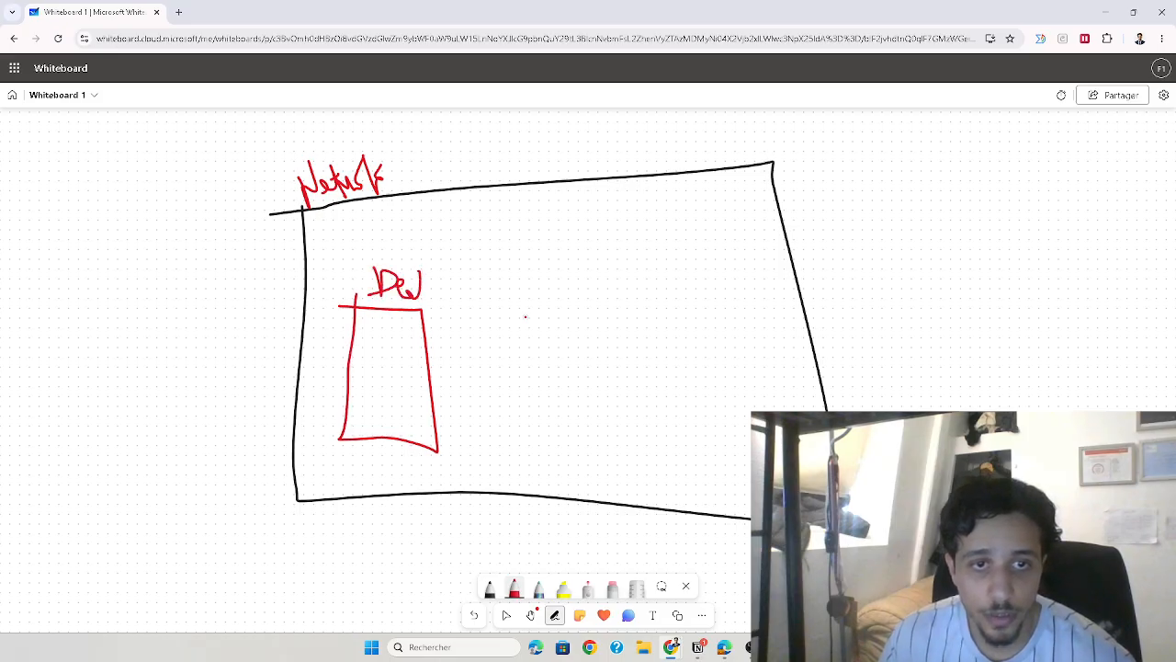
mouse_move(470, 300)
left_mouse_down()
mouse_move(549, 291)
mouse_move(492, 409)
mouse_move(582, 427)
mouse_move(559, 303)
left_mouse_up()
left_click_drag(466, 267, 472, 294)
left_click_drag(474, 287, 525, 268)
mouse_move(621, 283)
left_mouse_down()
mouse_move(696, 266)
mouse_move(634, 419)
mouse_move(749, 419)
mouse_move(703, 260)
left_mouse_up()
left_click_drag(627, 248, 651, 242)
mouse_move(641, 243)
left_mouse_down()
mouse_move(642, 267)
mouse_move(660, 262)
mouse_move(681, 228)
left_mouse_up()
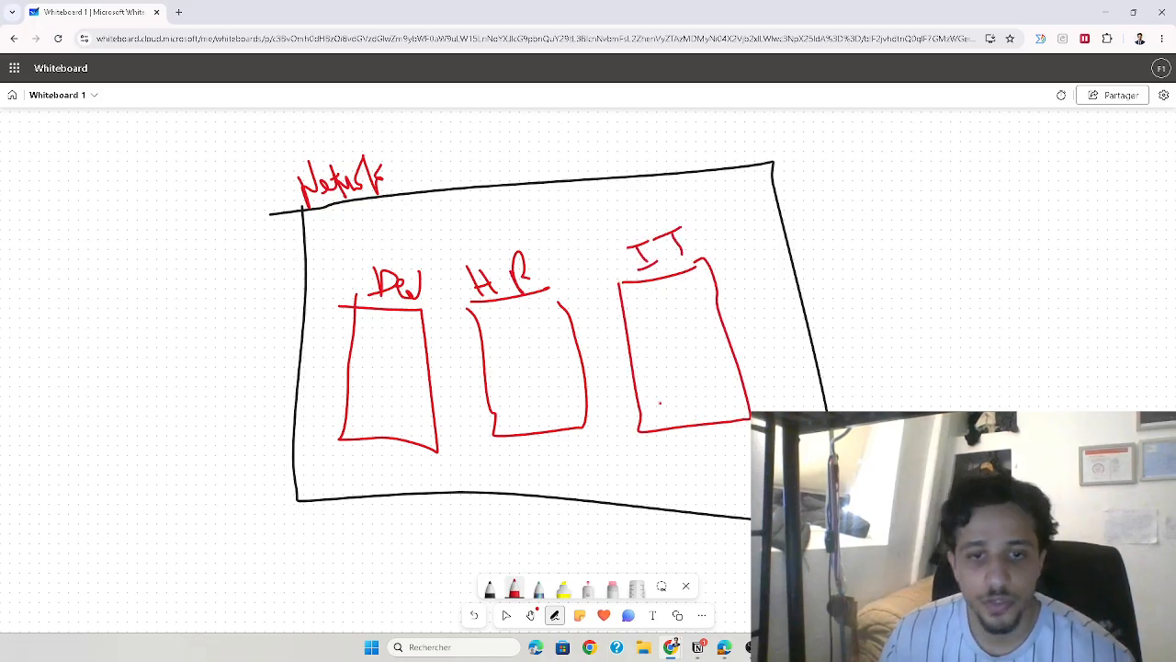
Draw black divider lines between the three boxes and double-headed arrows across them, labelling the Dev–HR arrow "P2P"
left_click(489, 589)
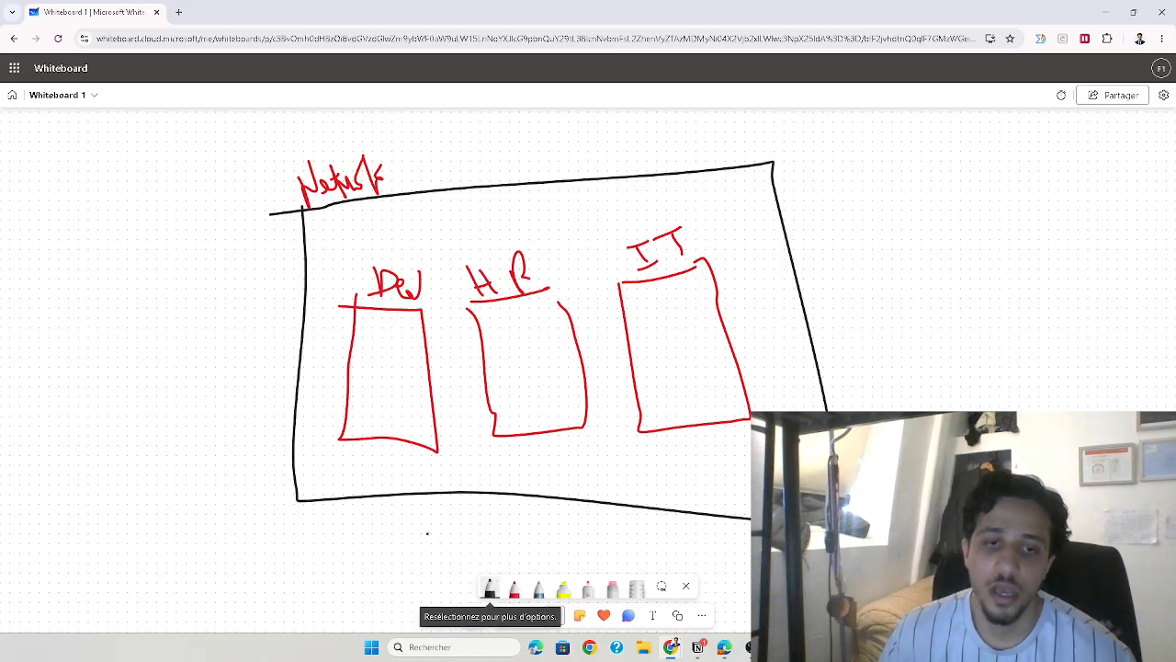
left_click_drag(438, 236, 464, 442)
left_click_drag(584, 229, 605, 485)
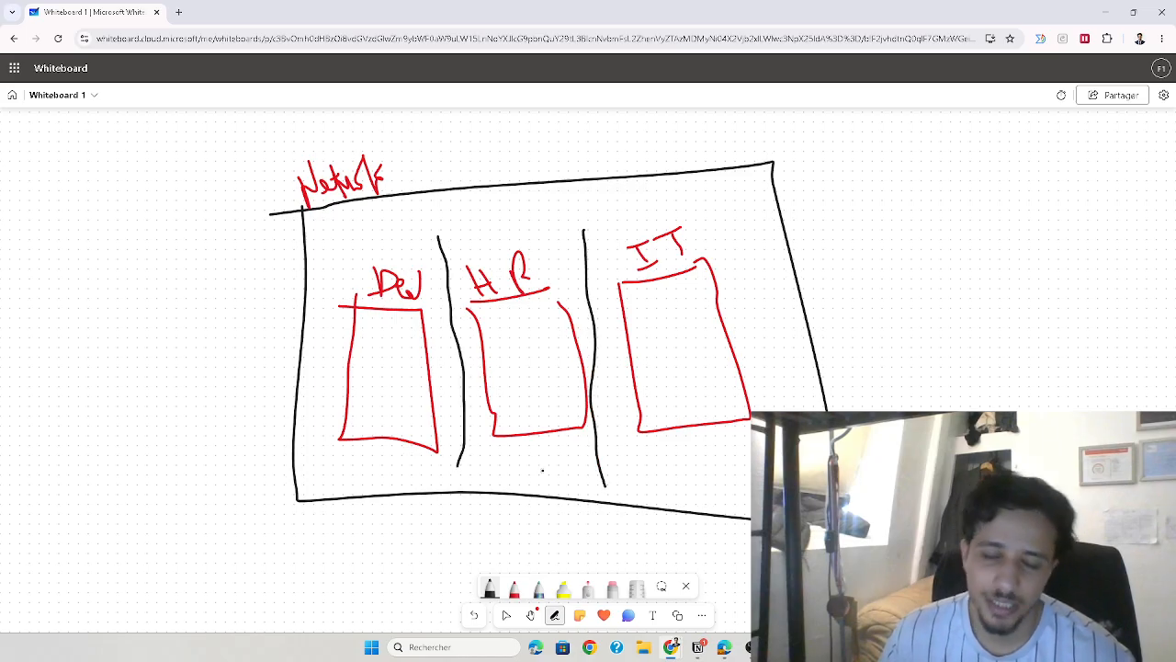
left_click_drag(434, 345, 500, 347)
mouse_move(401, 338)
left_mouse_down()
mouse_move(479, 402)
mouse_move(487, 379)
left_mouse_up()
mouse_move(606, 343)
left_mouse_down()
mouse_move(633, 336)
mouse_move(607, 367)
left_mouse_up()
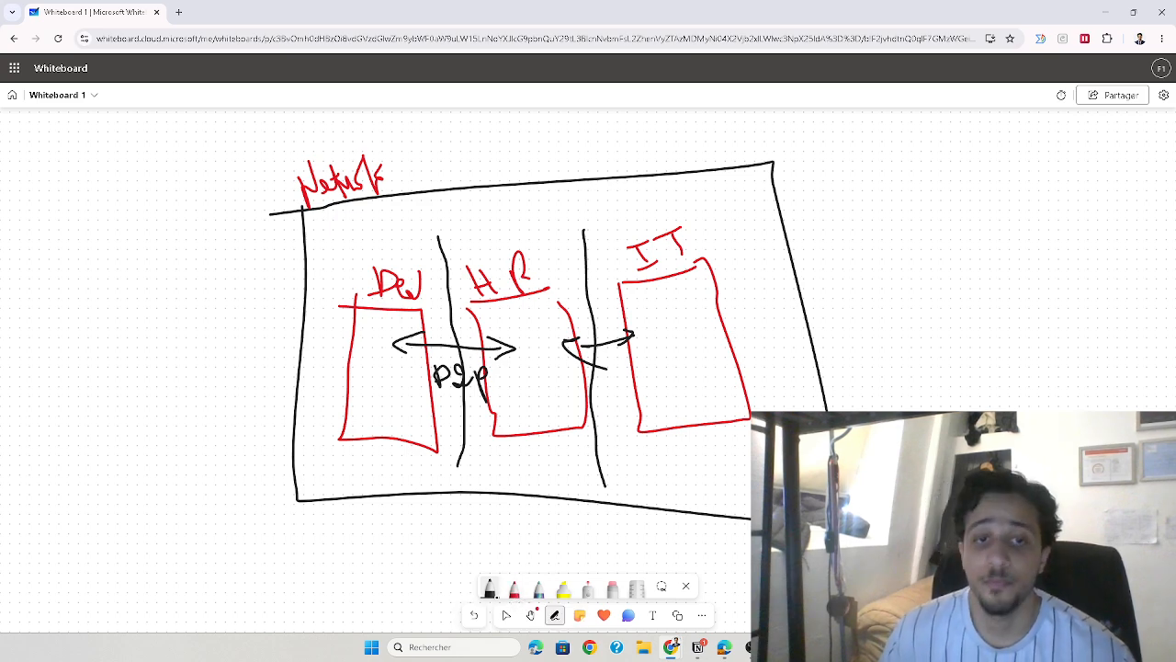
Handwrite the address space 10.1.0.0/24 in black beside the Network label, followed by an arrow to 65000
left_click(491, 590)
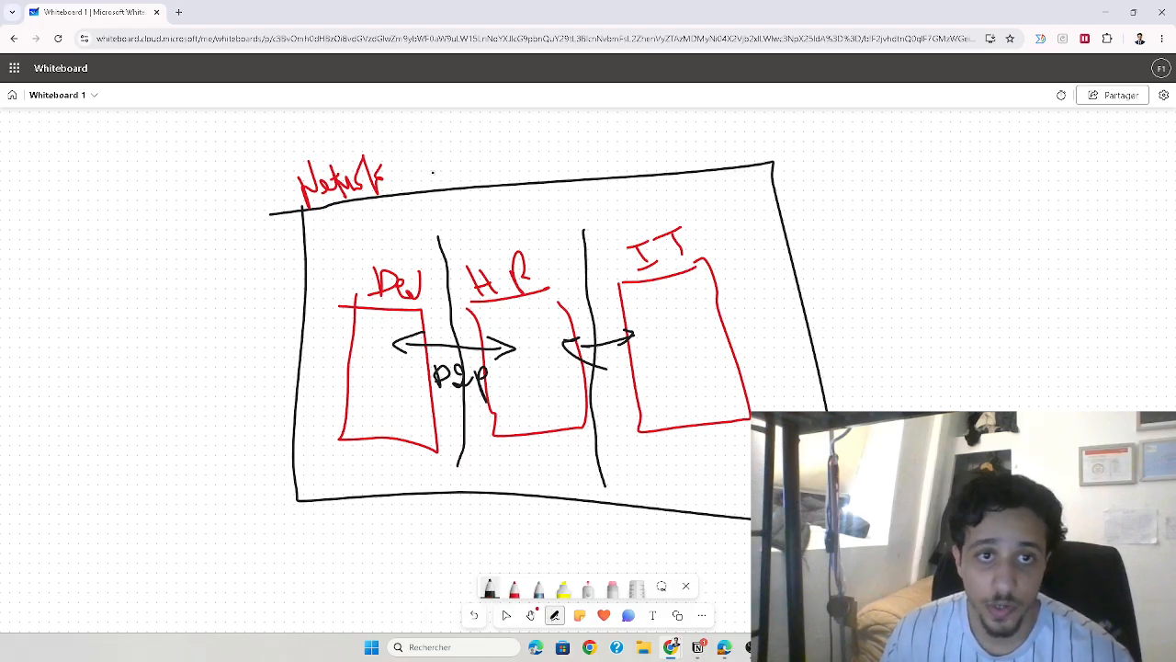
left_click_drag(439, 165, 477, 169)
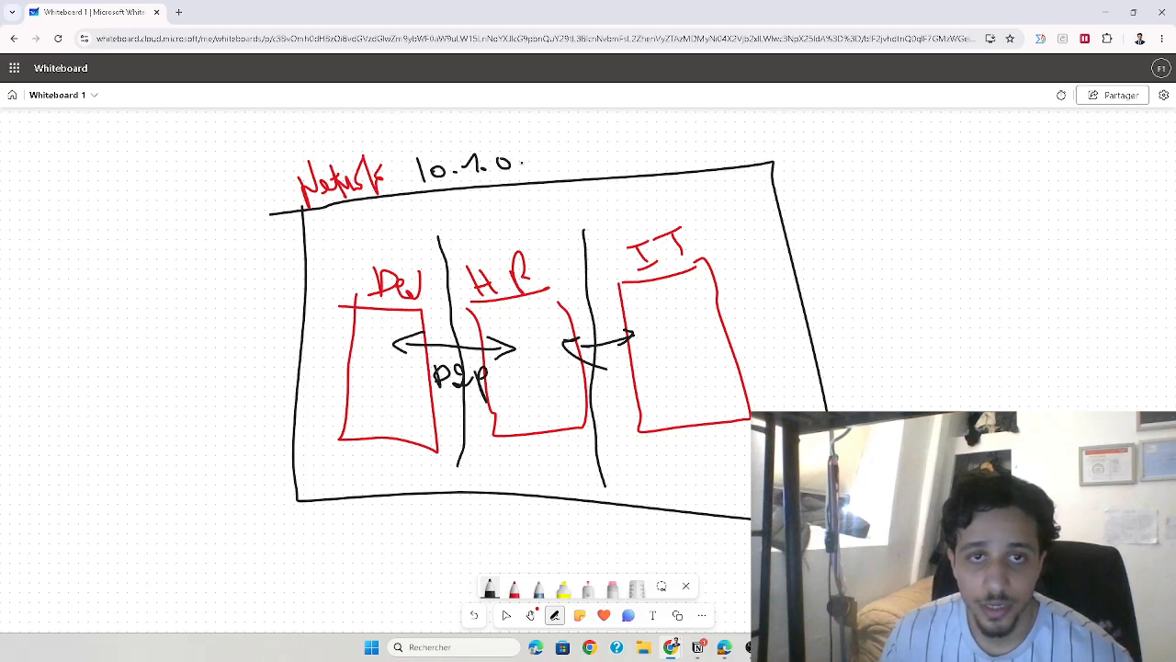
mouse_move(530, 155)
left_mouse_down()
mouse_move(521, 178)
mouse_move(527, 168)
mouse_move(579, 178)
mouse_move(595, 158)
mouse_move(596, 171)
mouse_move(639, 153)
mouse_move(647, 163)
left_mouse_up()
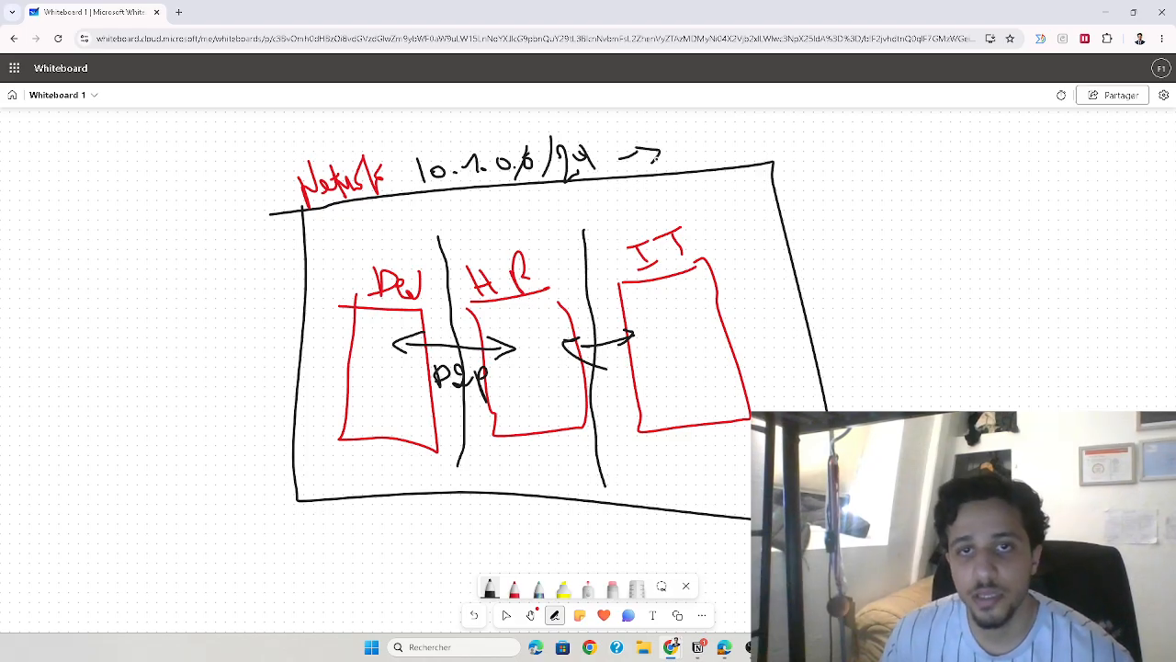
mouse_move(684, 127)
left_mouse_down()
mouse_move(678, 156)
mouse_move(691, 136)
mouse_move(706, 168)
left_mouse_up()
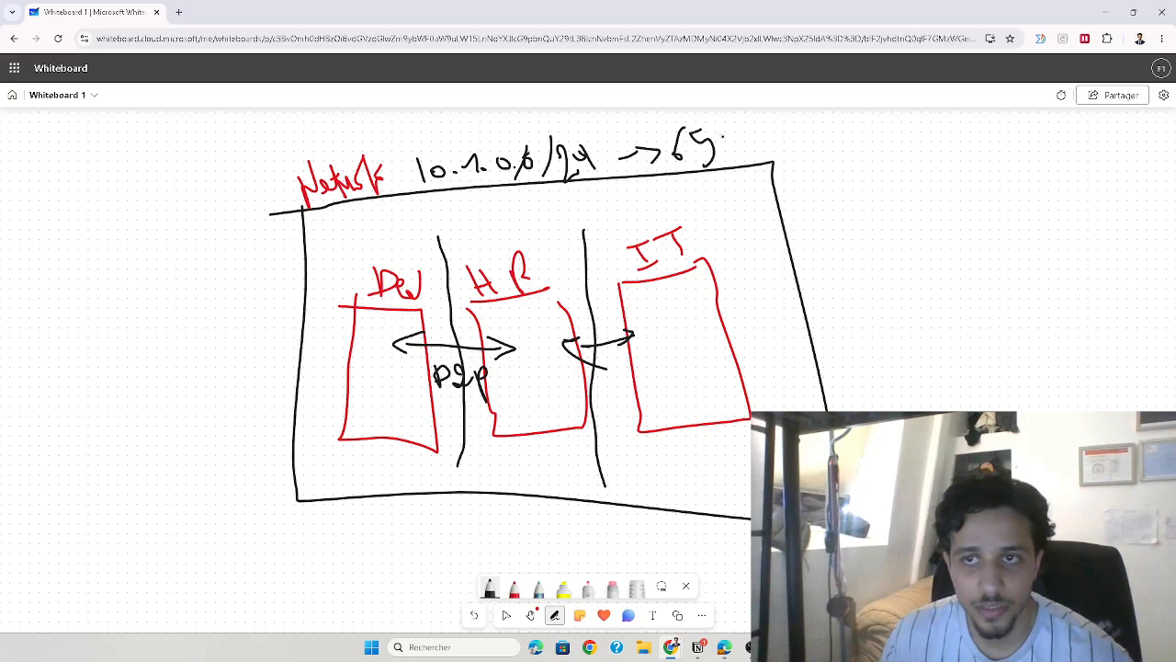
left_click_drag(732, 131, 782, 131)
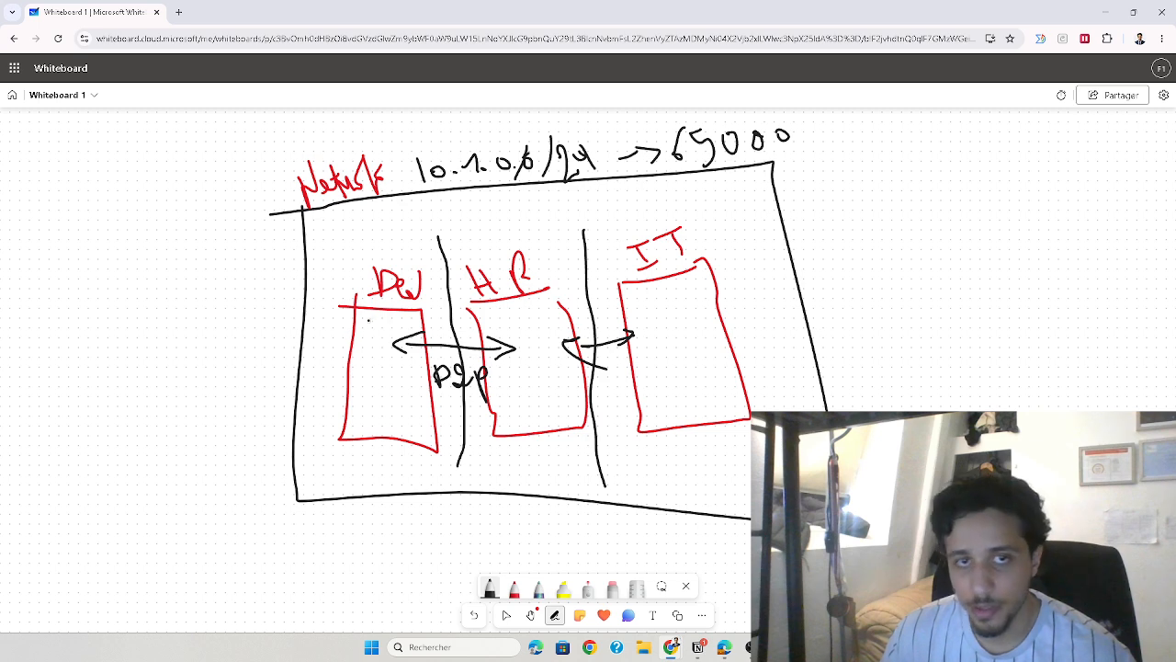
Handwrite the address 10.1.0 in black above each of the Dev, HR and IT boxes
left_click(370, 247)
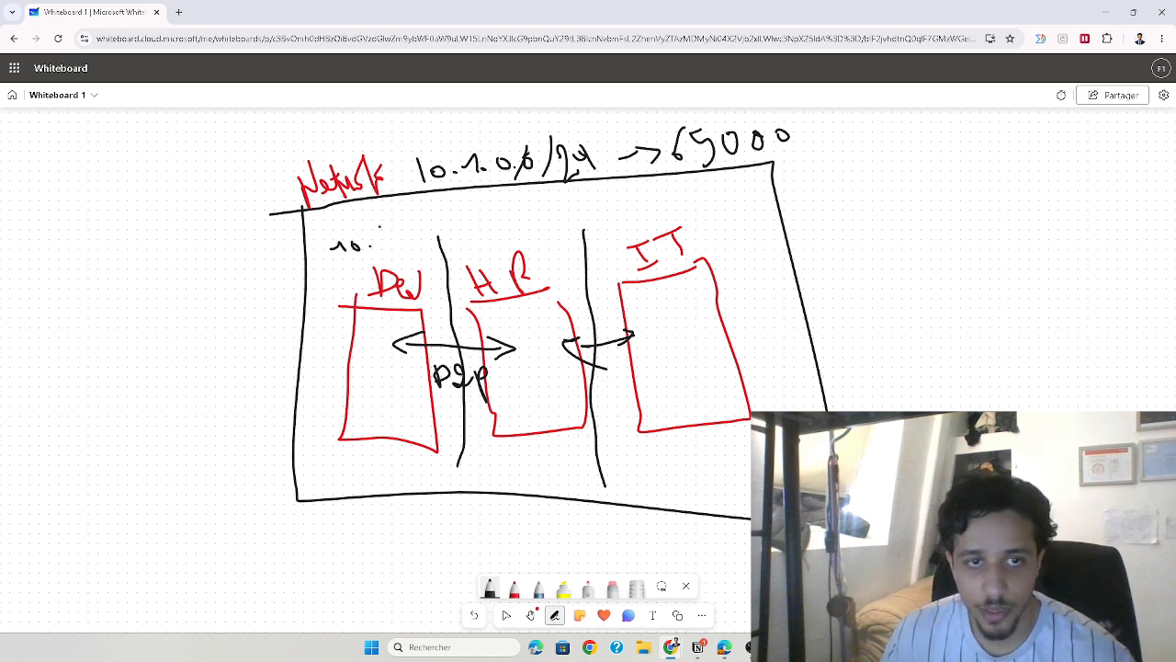
left_click(398, 240)
mouse_move(409, 221)
left_mouse_down()
mouse_move(419, 231)
mouse_move(500, 223)
left_mouse_up()
left_click(553, 229)
left_click(640, 212)
left_click_drag(624, 208, 690, 196)
left_click(709, 199)
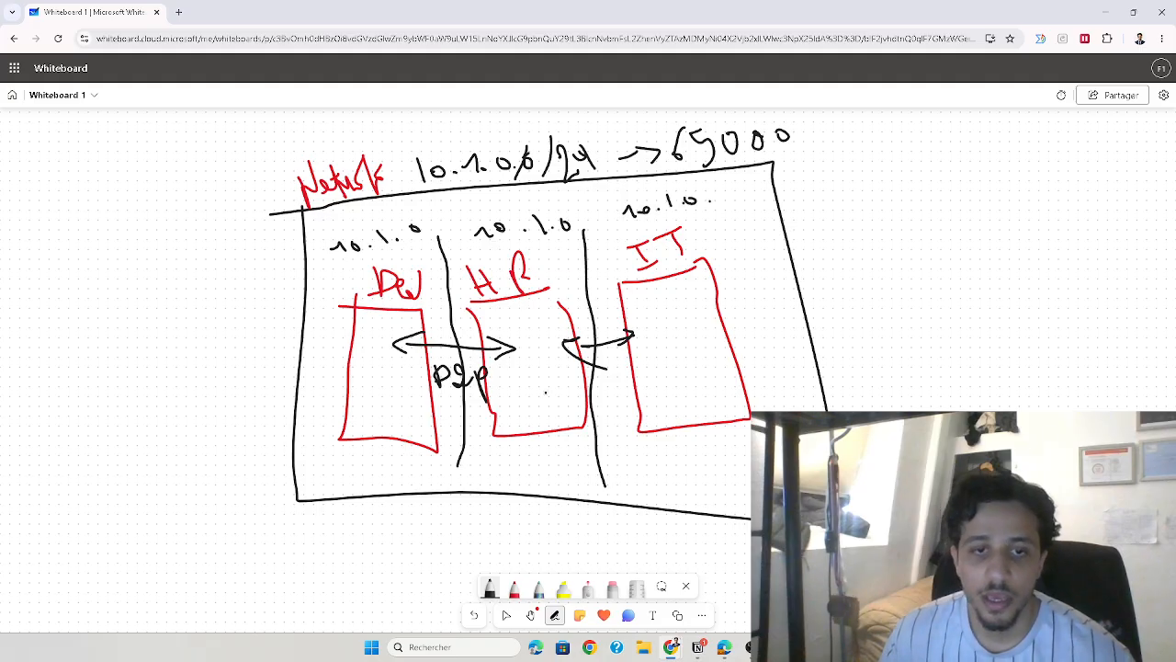
Draw a red arrow pointing into the network frame, and undo it together with the addresses above the three boxes
left_click(515, 588)
mouse_move(181, 558)
left_mouse_down()
mouse_move(266, 425)
mouse_move(313, 420)
mouse_move(299, 452)
left_mouse_up()
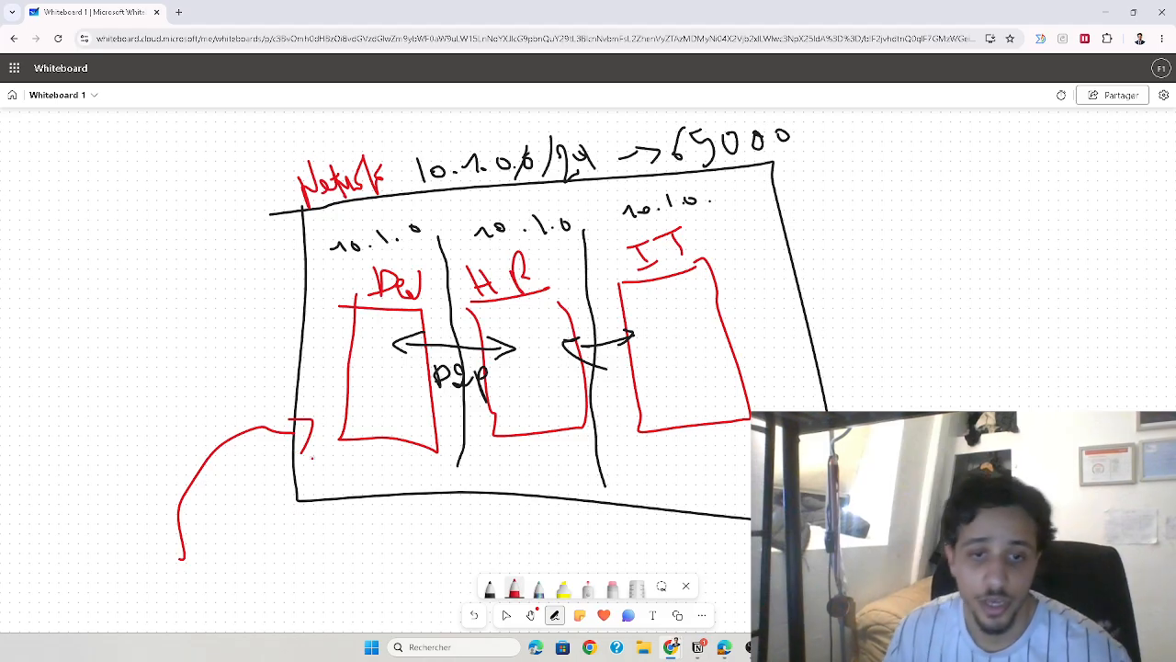
left_click(476, 616)
left_click(476, 615)
left_click(476, 616)
left_click(476, 616)
left_click(476, 616)
left_click(476, 616)
left_click(476, 616)
left_click(476, 616)
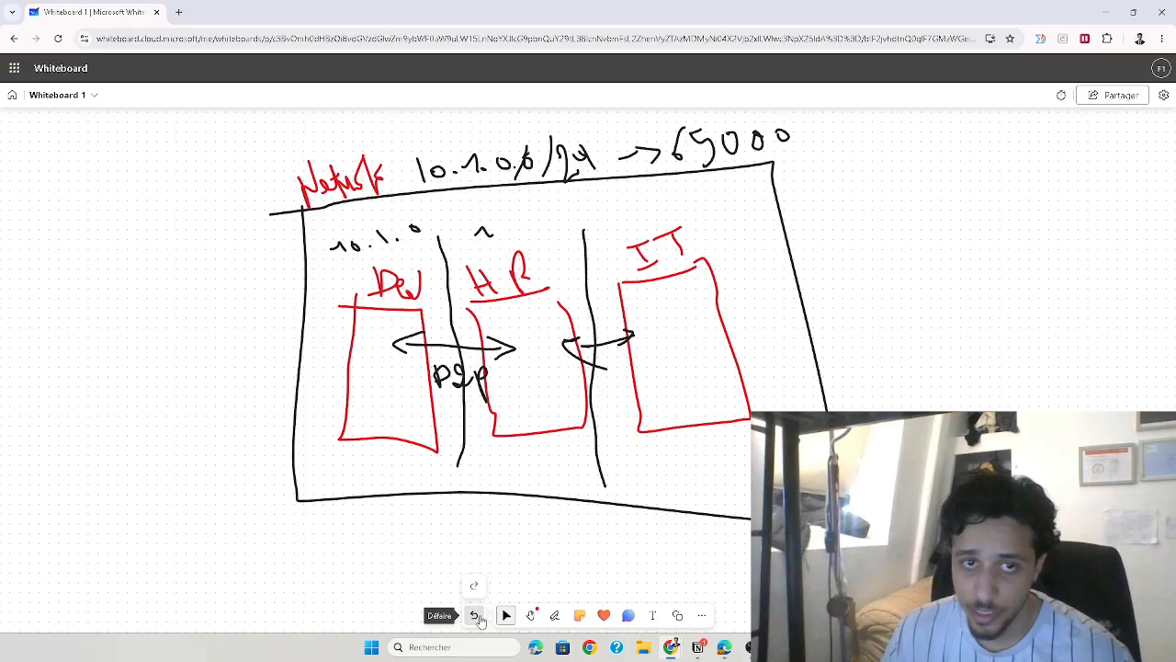
left_click(476, 616)
left_click(476, 616)
left_click(476, 615)
left_click(476, 615)
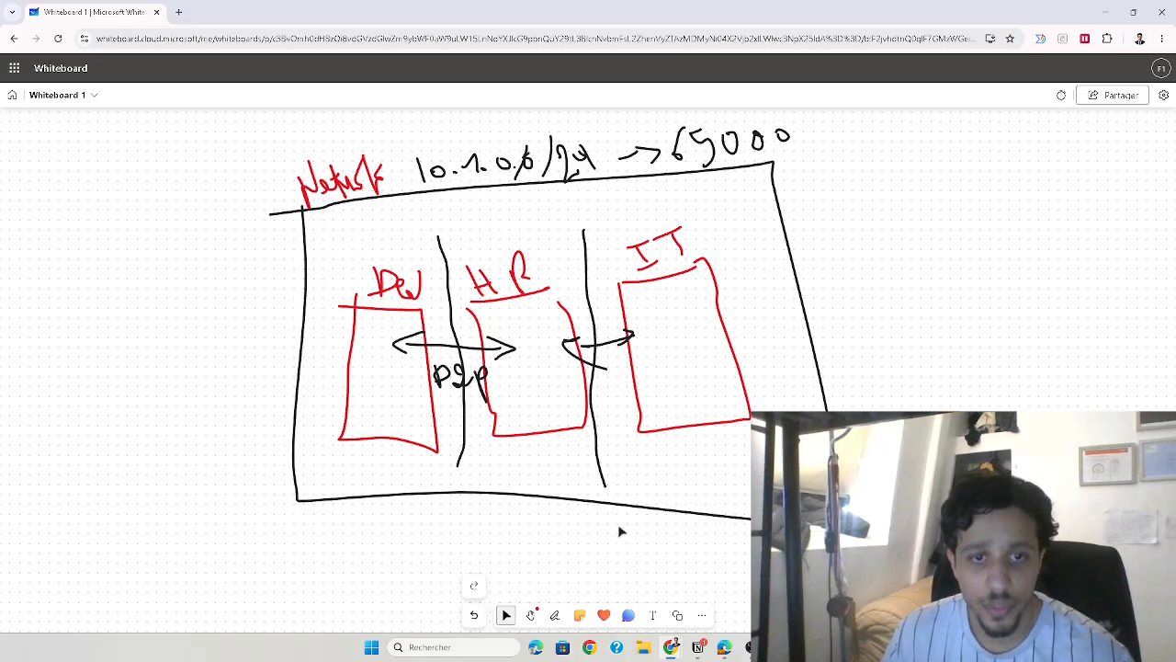
Handwrite the subnet addresses 10.1.2.0, 10.1.3.0 and 10.1.4.0 in black above the Dev, HR and IT boxes
left_click(552, 615)
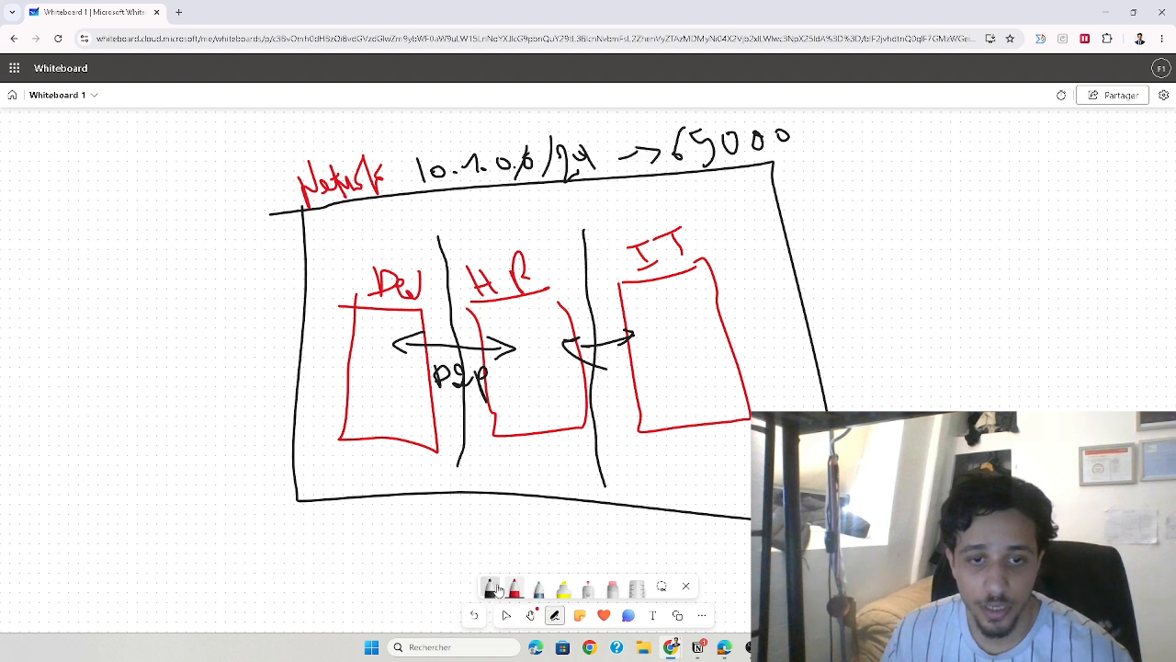
left_click_drag(334, 238, 336, 251)
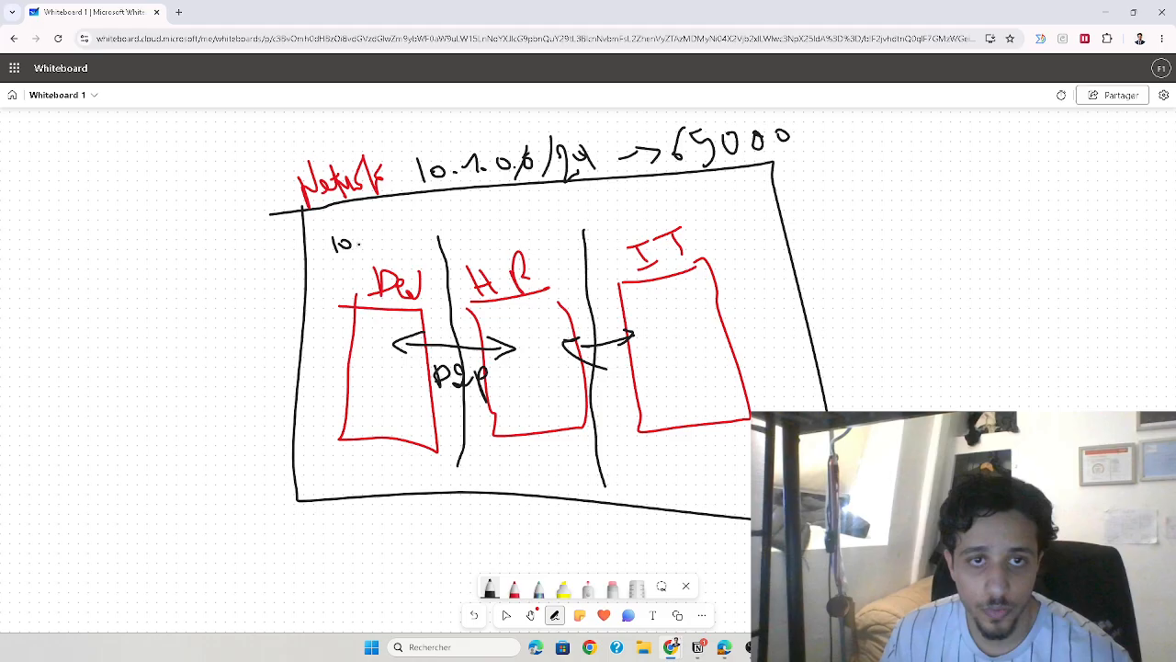
left_click(383, 242)
mouse_move(392, 240)
left_mouse_down()
mouse_move(424, 241)
mouse_move(422, 230)
mouse_move(464, 242)
mouse_move(475, 230)
mouse_move(506, 249)
mouse_move(548, 230)
mouse_move(579, 241)
mouse_move(585, 230)
mouse_move(636, 233)
left_mouse_up()
left_click(416, 236)
left_click(490, 238)
left_click(549, 233)
mouse_move(649, 218)
left_mouse_down()
mouse_move(650, 230)
mouse_move(649, 218)
mouse_move(681, 224)
mouse_move(720, 204)
mouse_move(726, 228)
mouse_move(749, 218)
left_mouse_up()
left_click(661, 228)
left_click(735, 222)
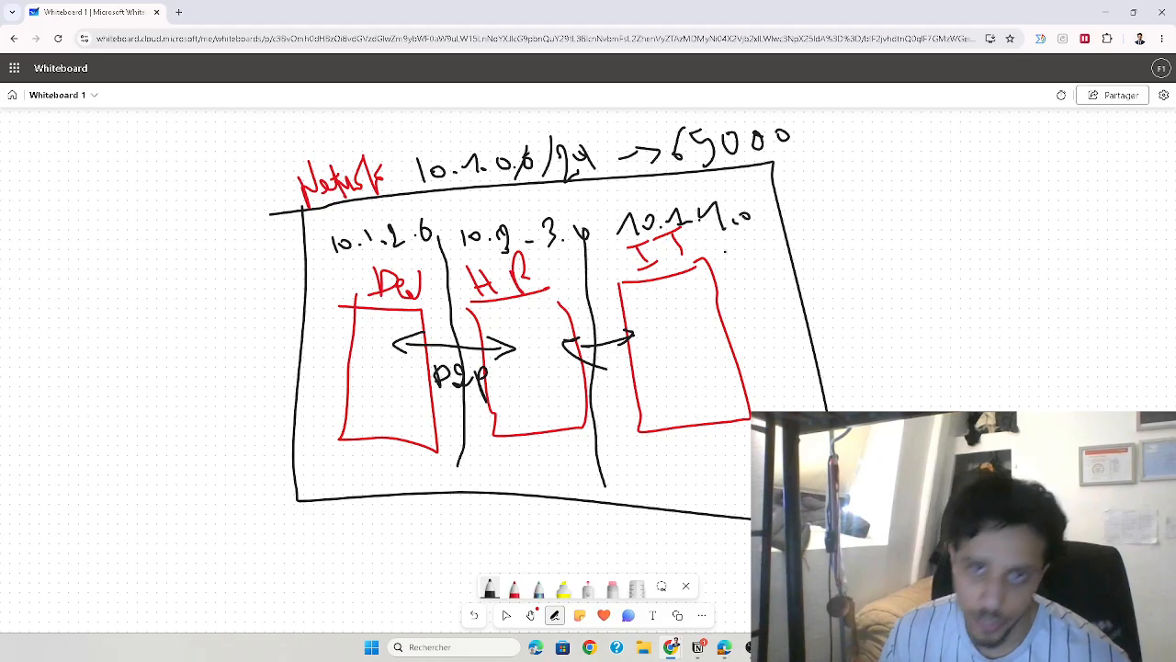
Erase the 24 prefix of the network's address space and write 16 in black in its place
left_click(612, 591)
mouse_move(564, 153)
left_mouse_down()
mouse_move(571, 173)
mouse_move(594, 157)
mouse_move(565, 147)
mouse_move(567, 178)
left_mouse_up()
left_click(490, 589)
left_click_drag(589, 137, 593, 171)
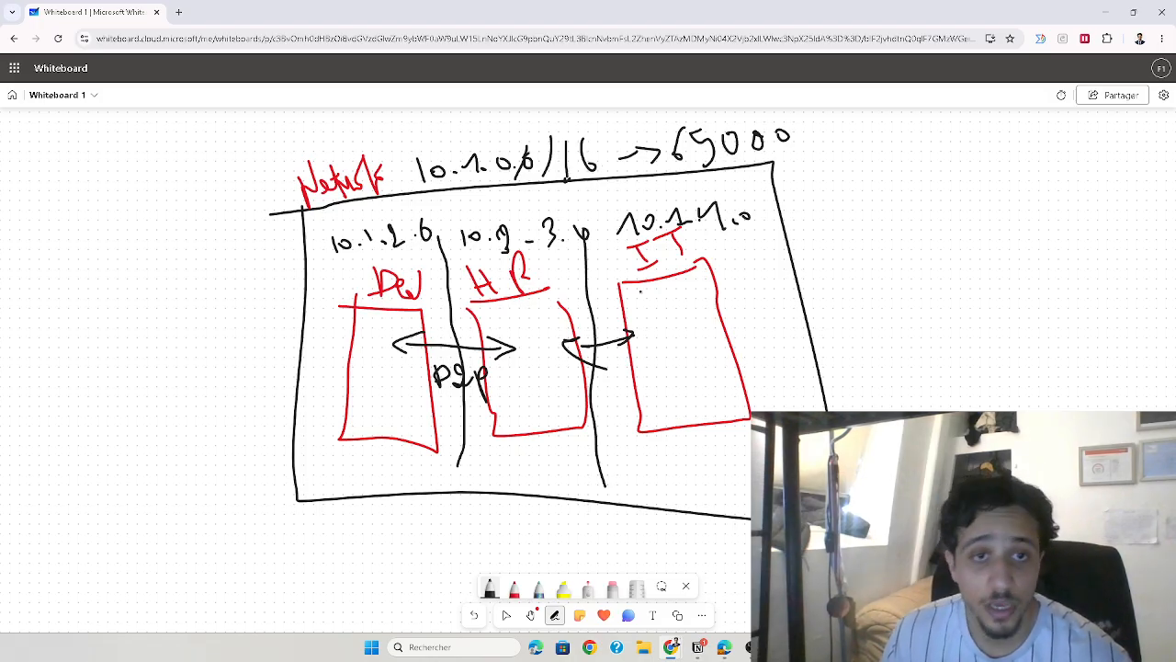
Append the prefix /24 to each of the three subnet addresses above the boxes
left_click_drag(443, 214, 433, 250)
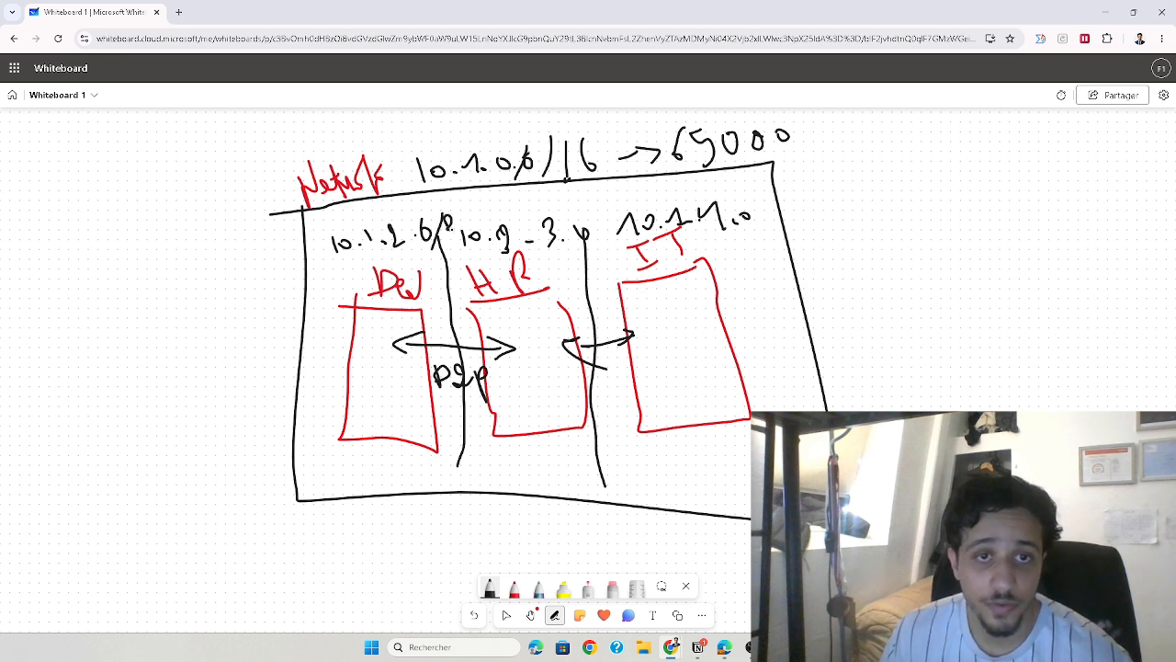
left_click_drag(598, 209, 594, 239)
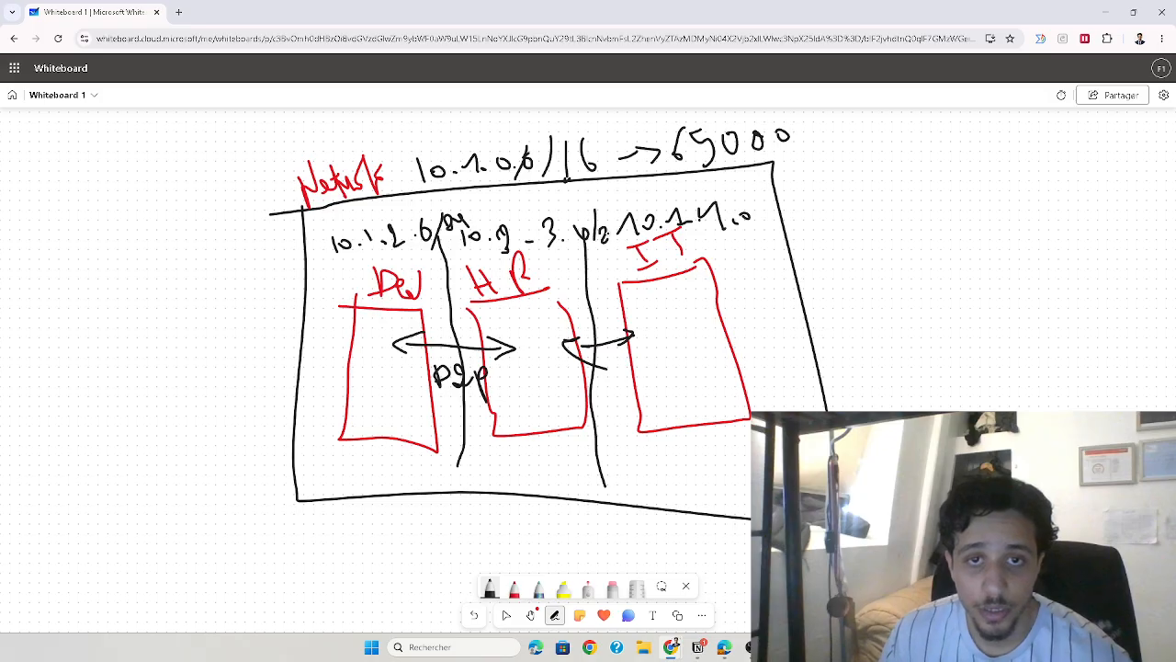
mouse_move(763, 198)
left_mouse_down()
mouse_move(758, 234)
mouse_move(783, 224)
left_mouse_up()
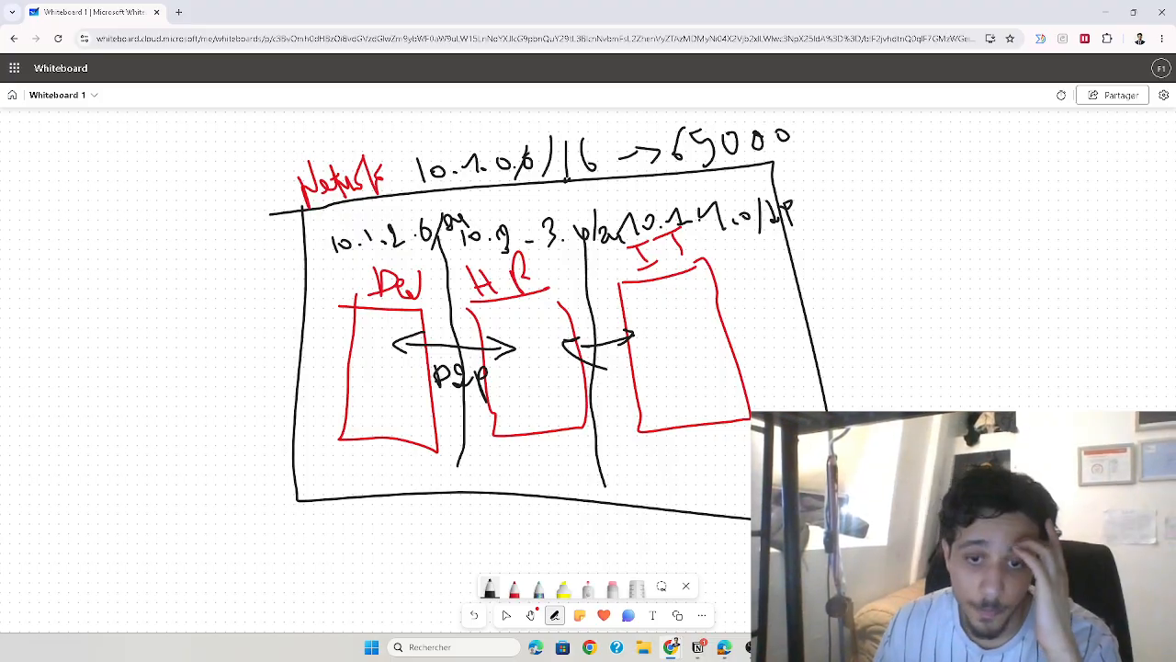
Switch back to the Azure portal in Edge and open the default subnet for editing
mouse_move(735, 652)
left_click(705, 579)
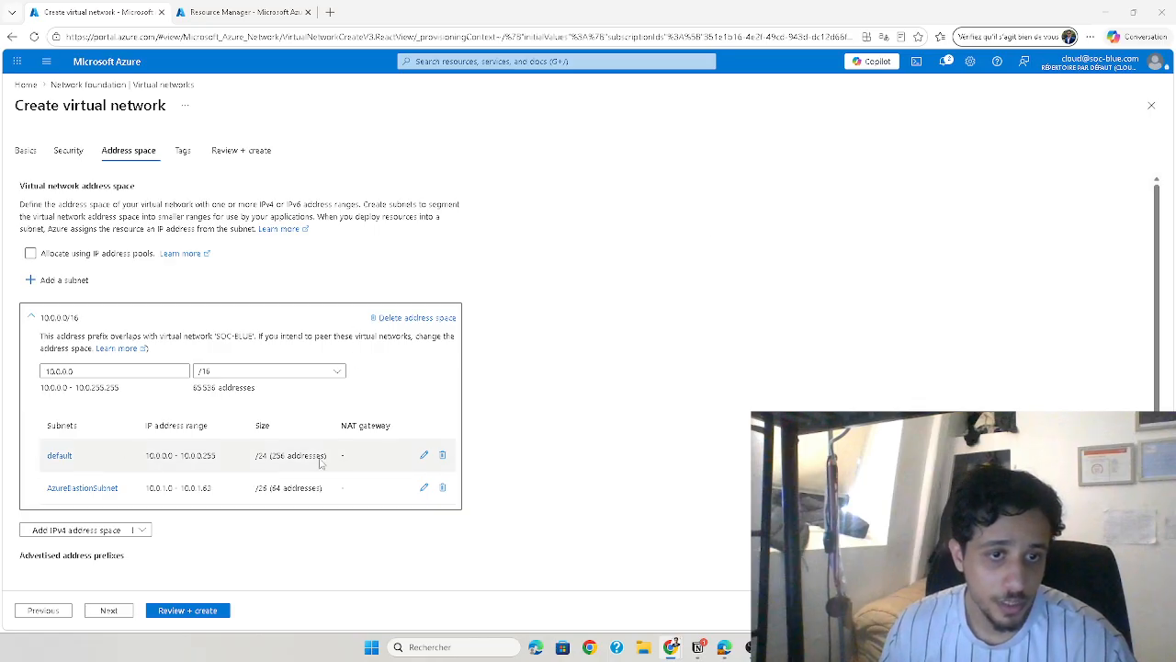
left_click(423, 456)
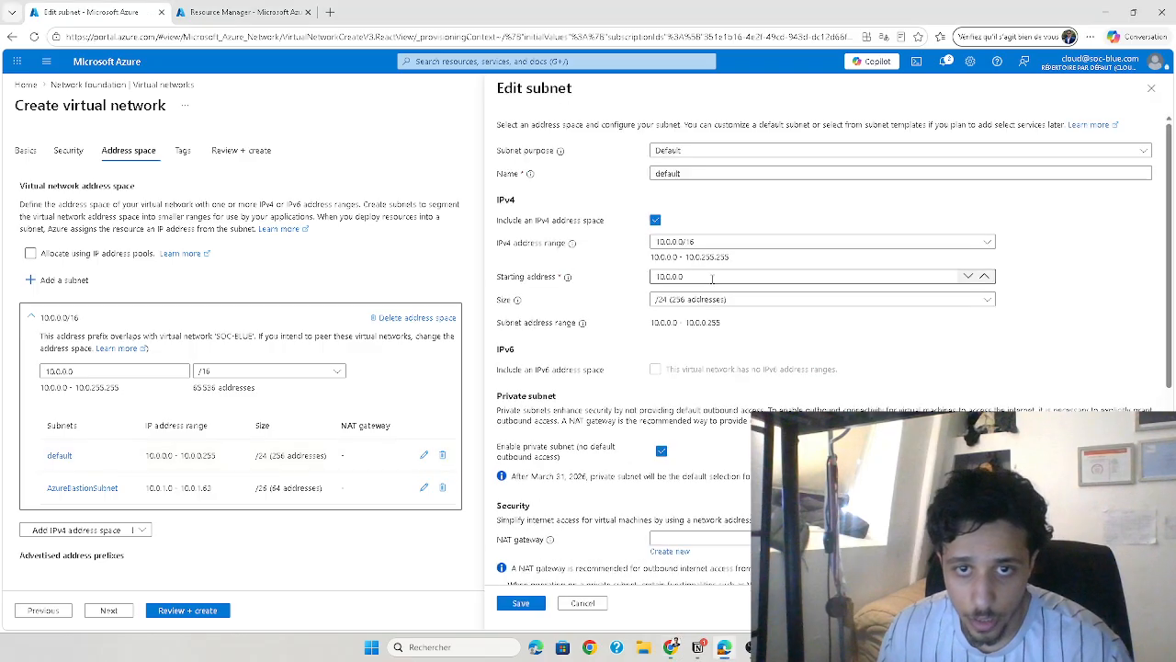
Try to set the default subnet's starting address to 10.1.0.0 and check the selectable IPv4 address ranges
left_click(672, 244)
left_click(671, 258)
left_click(672, 275)
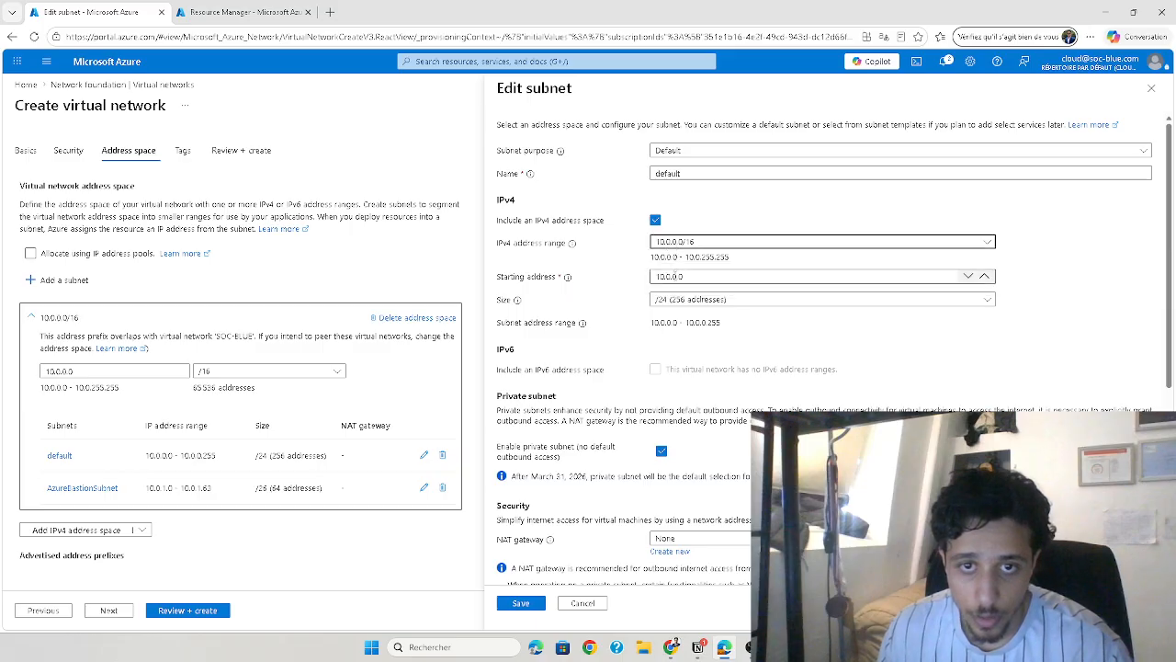
key("BackSpace")
type("1")
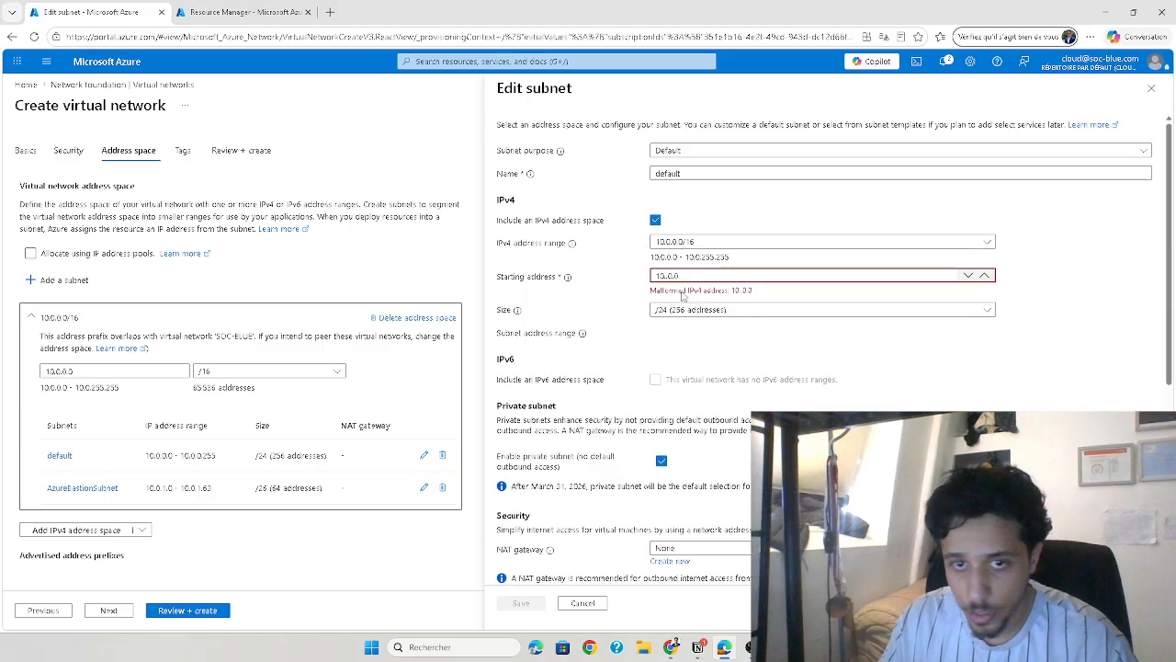
left_click(699, 299)
left_click(703, 304)
left_click(669, 245)
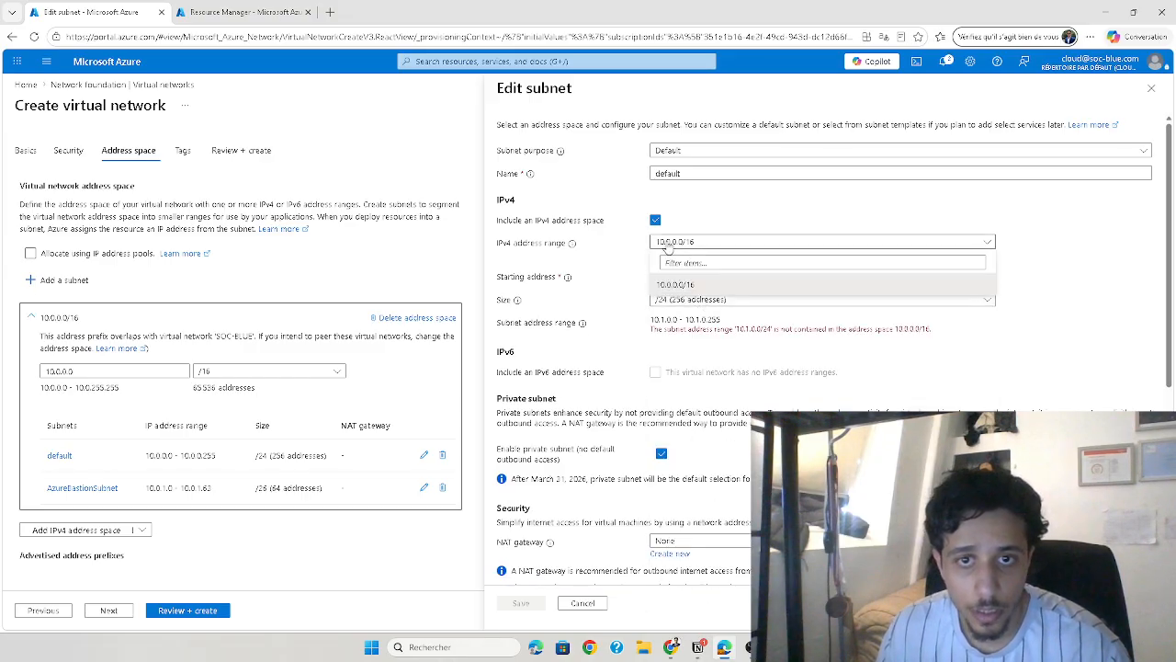
left_click(670, 246)
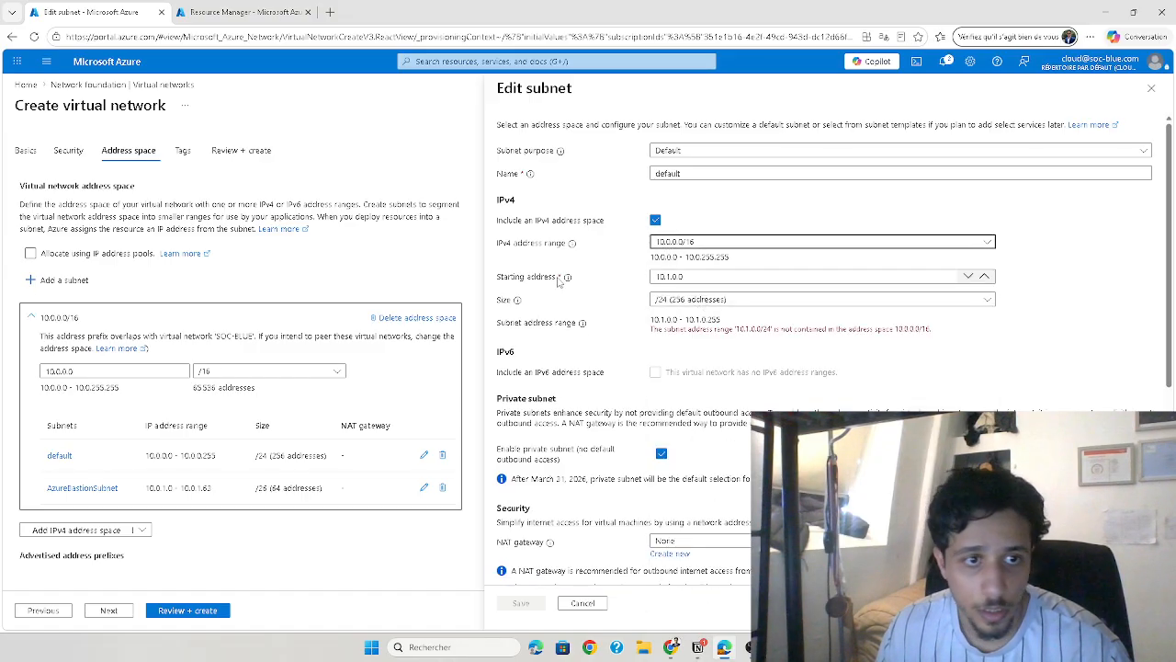
Reopen the default subnet for editing and set its starting address to 10.0.1.0
left_click(424, 457)
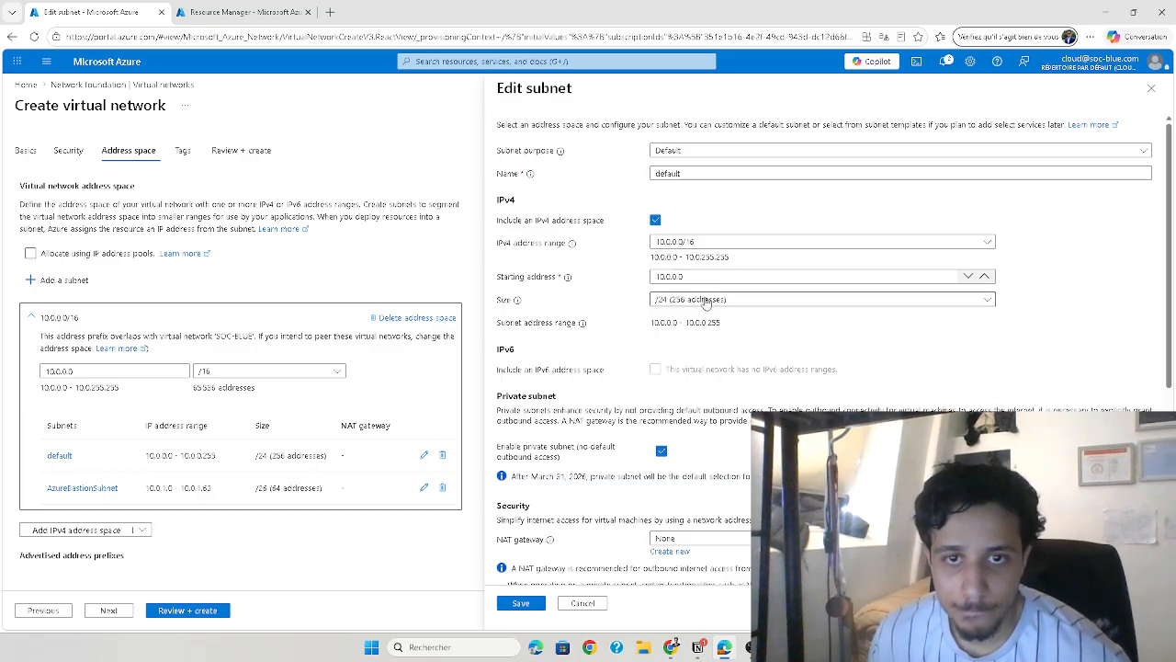
left_click(690, 242)
left_click(671, 263)
left_click(673, 276)
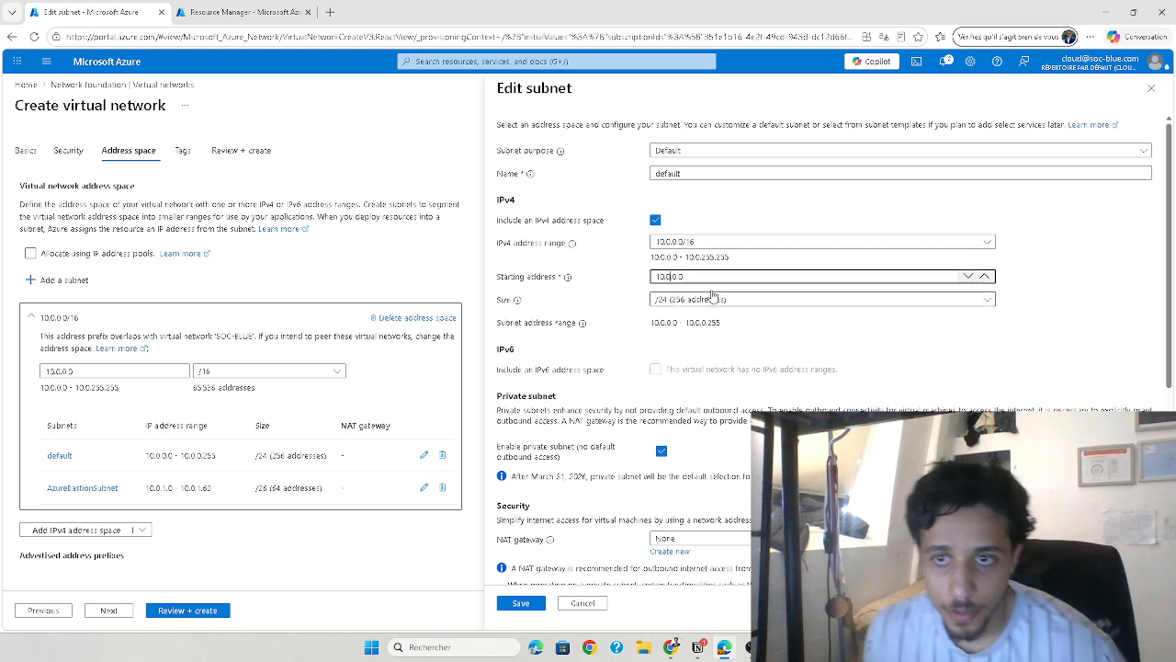
left_click(969, 276)
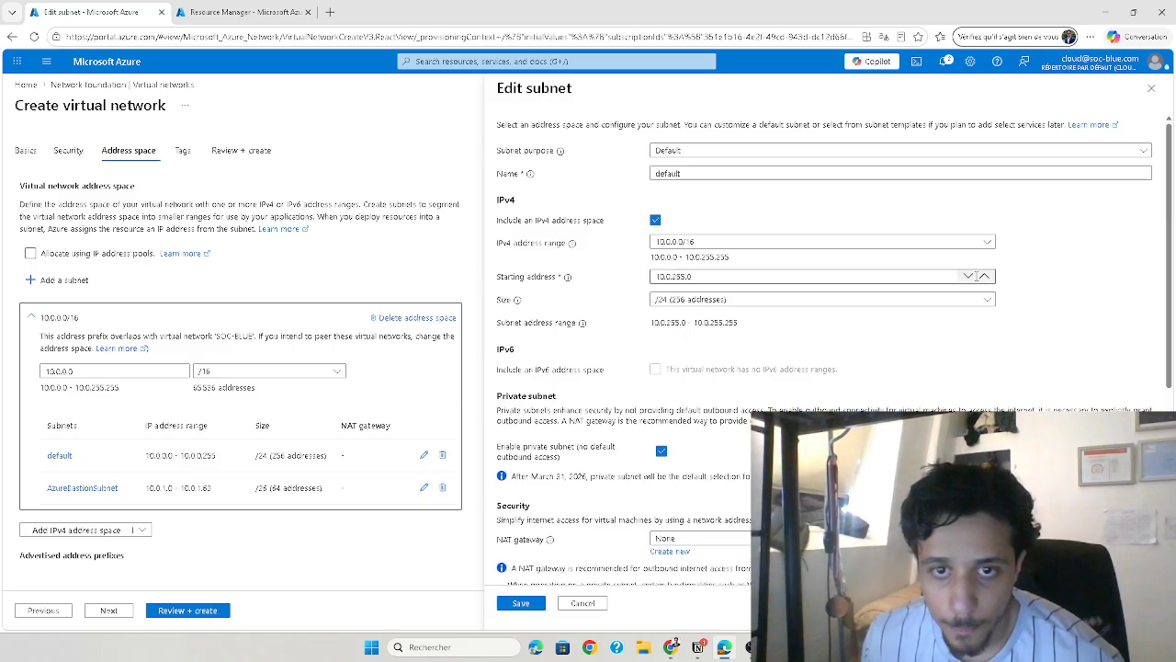
left_click(969, 275)
left_click(698, 272)
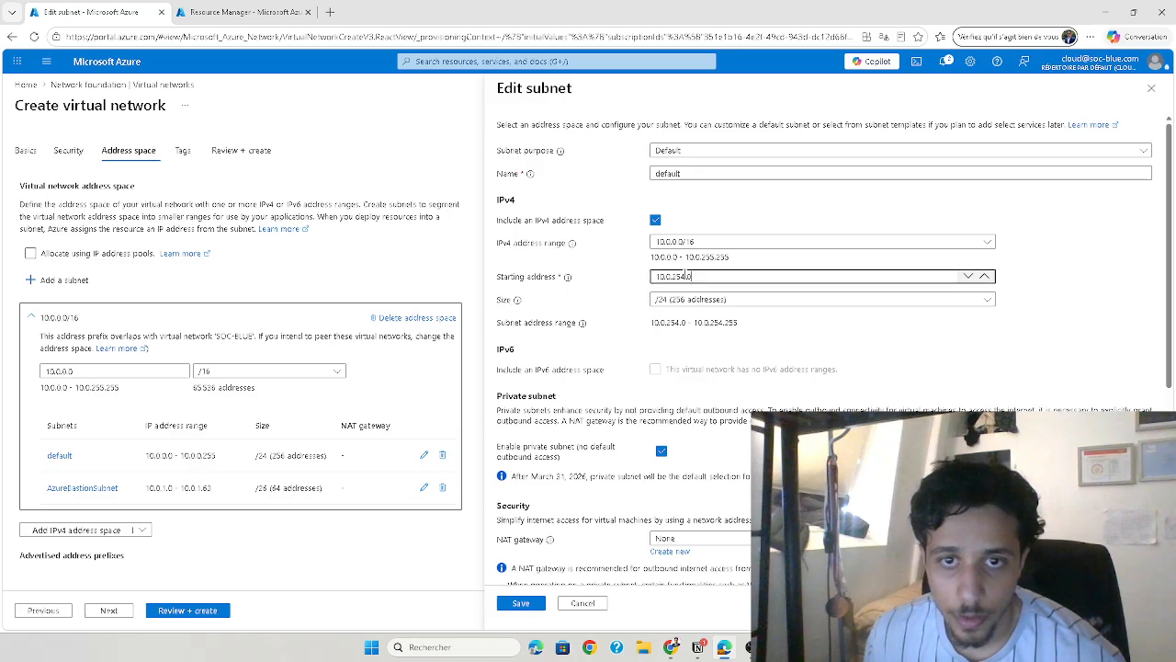
type("1")
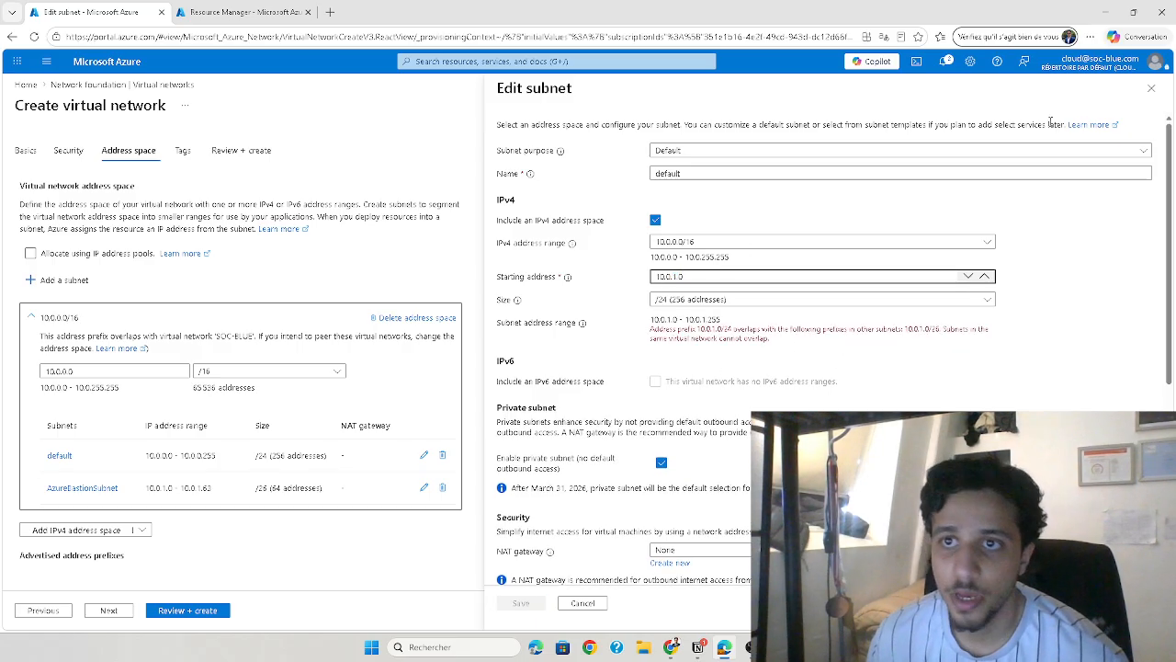
Close the subnet editor without saving and delete the default subnet from the address space
left_click(1151, 88)
left_click(441, 455)
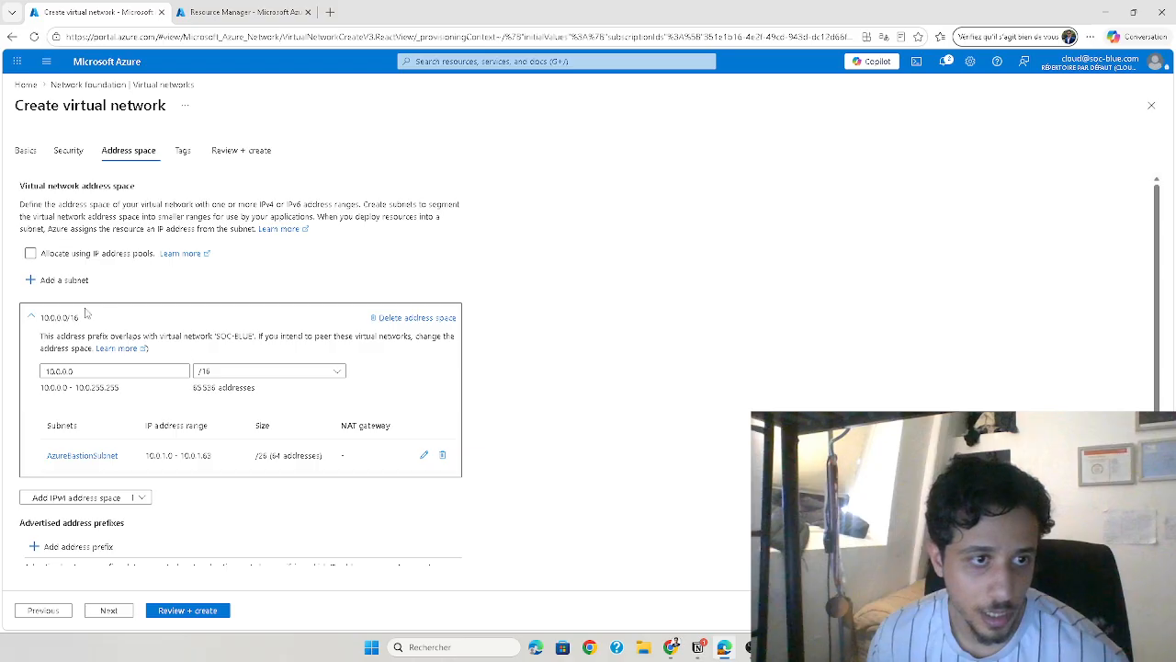
Try to add a default-purpose subnet starting at 10.0.1.0 with size /24 (256 addresses)
left_click(61, 280)
left_click(702, 242)
left_click(702, 243)
left_click(673, 176)
left_click(681, 151)
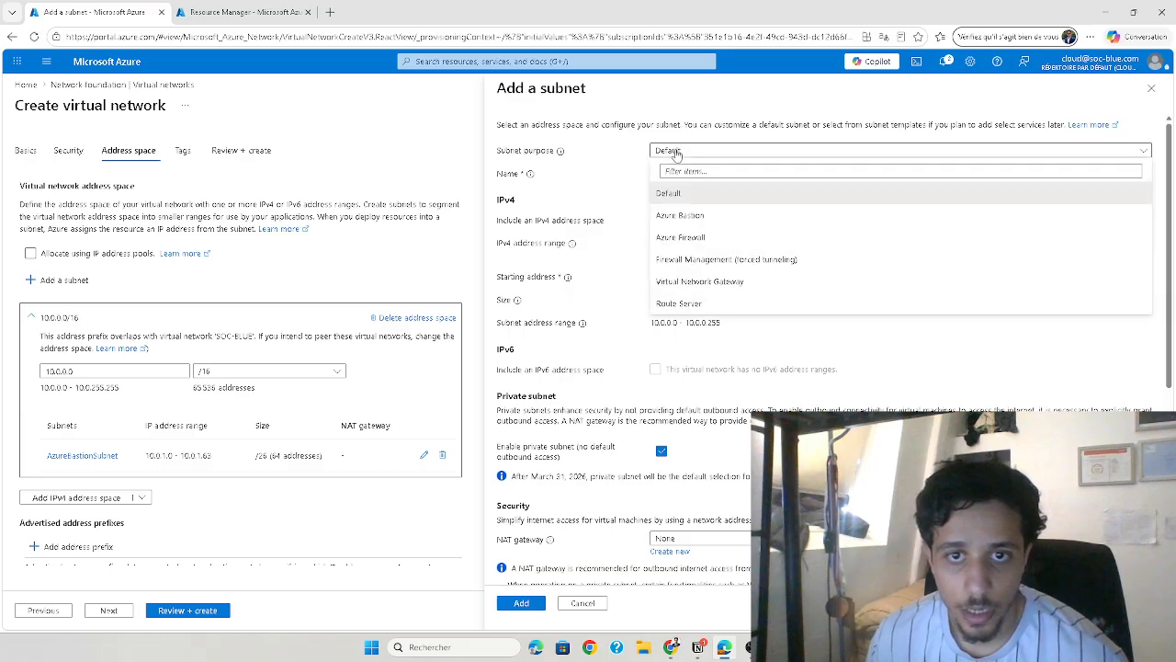
left_click(681, 151)
left_click(693, 274)
key("BackSpace")
key("BackSpace")
key("BackSpace")
type("1.0")
left_click(660, 300)
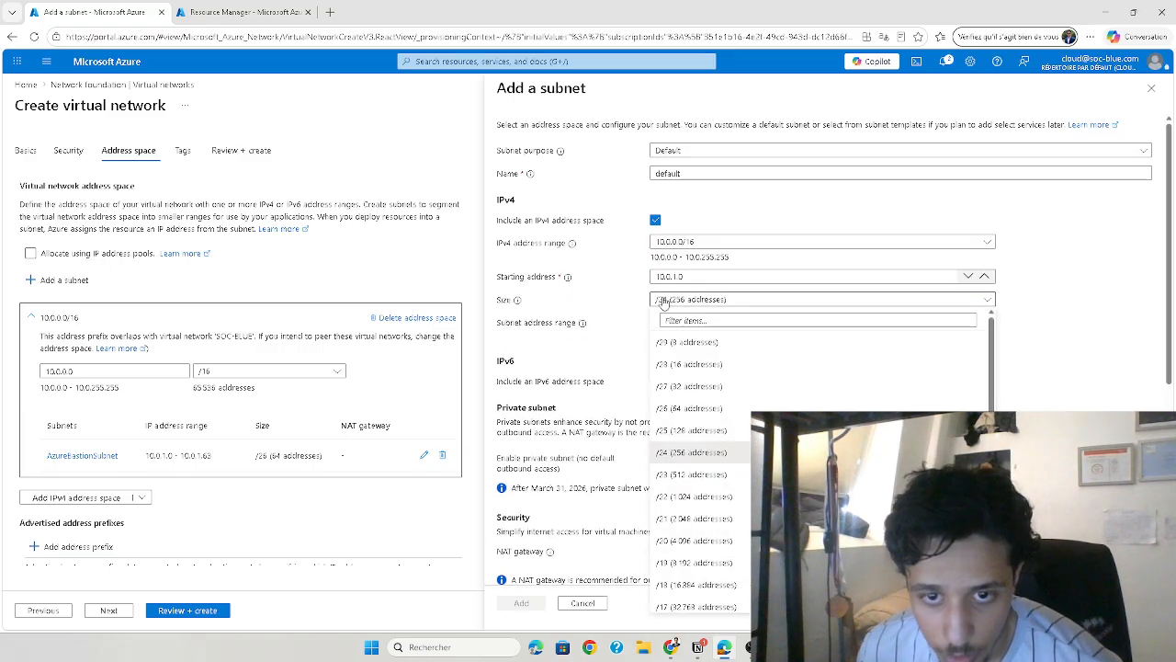
left_click(705, 452)
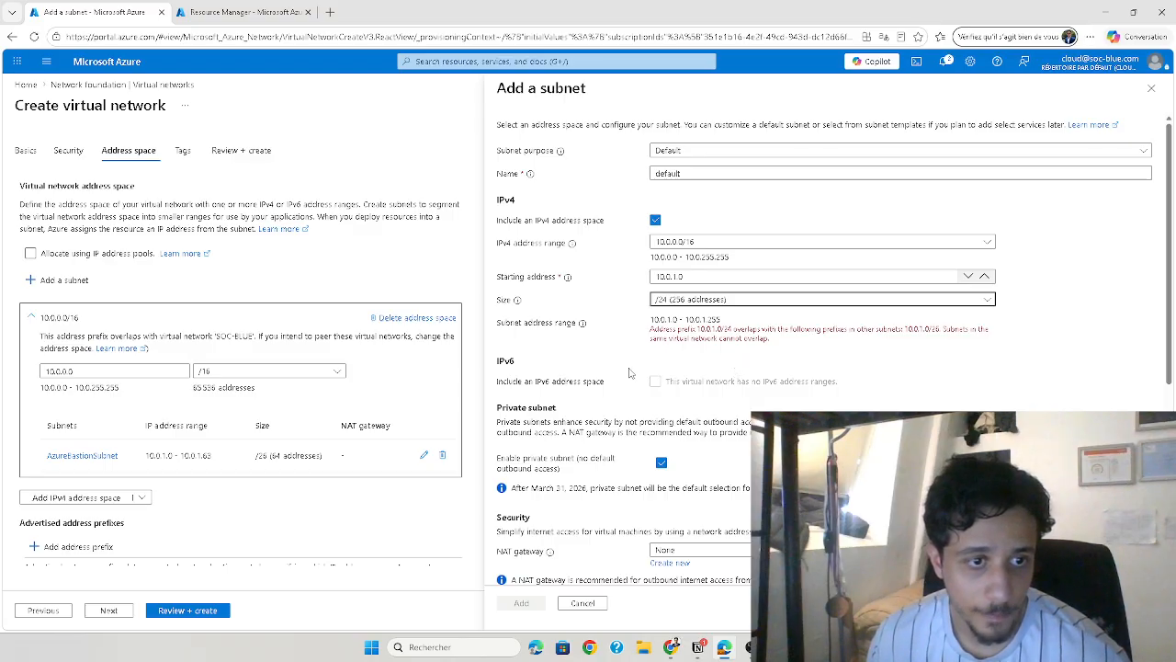
Delete AzureBastionSubnet from the address space and discard the unsaved new subnet
left_click(443, 457)
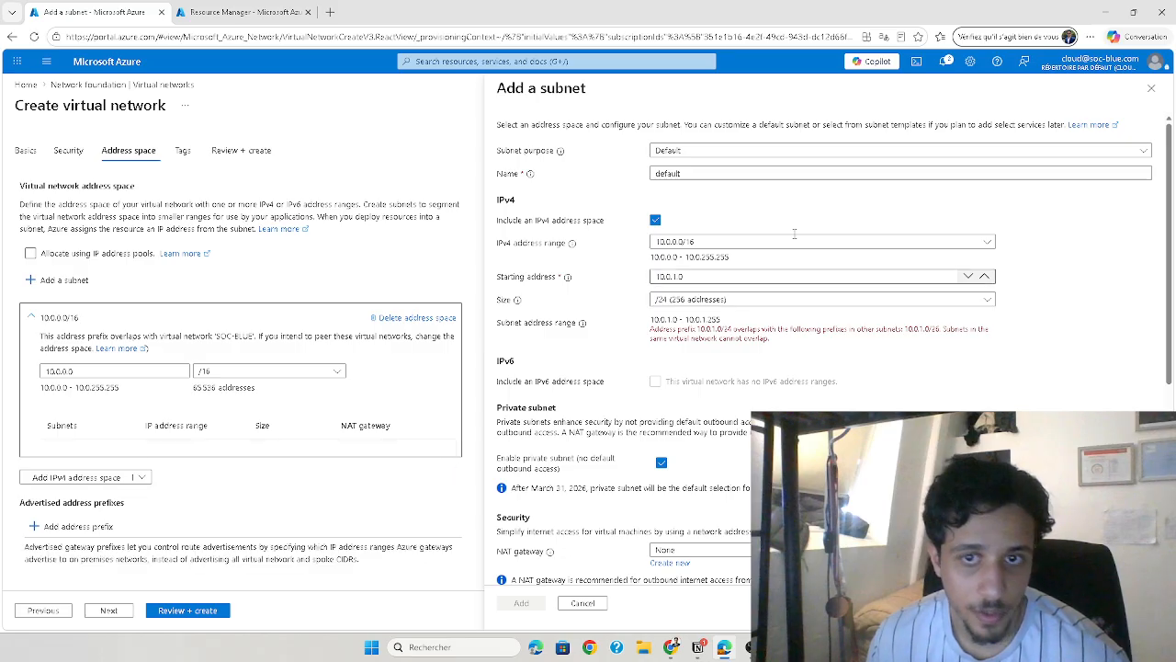
left_click(1150, 89)
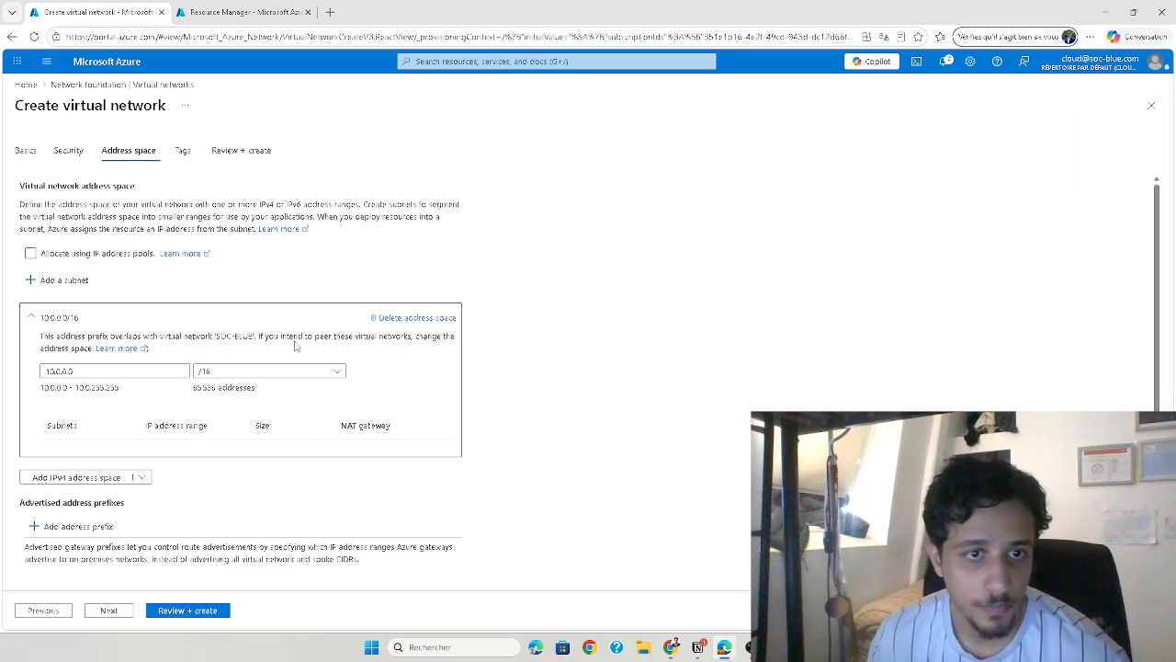
Add a subnet named default with starting address 10.0.1.0 and size /24 (256 addresses)
left_click(55, 280)
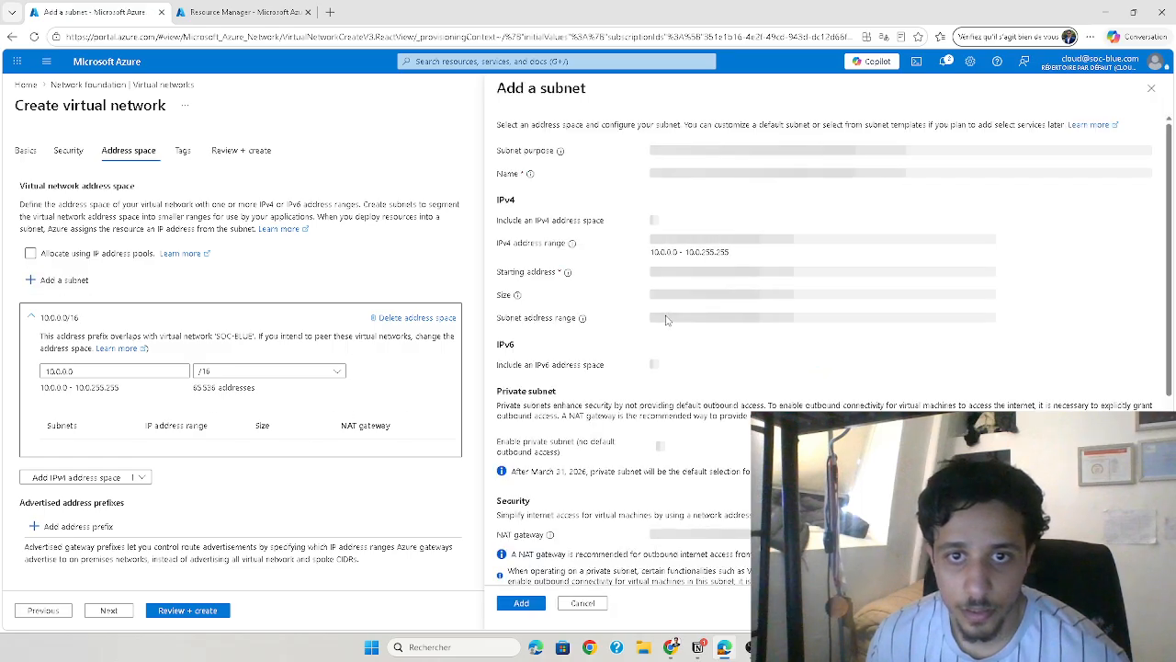
left_click(677, 277)
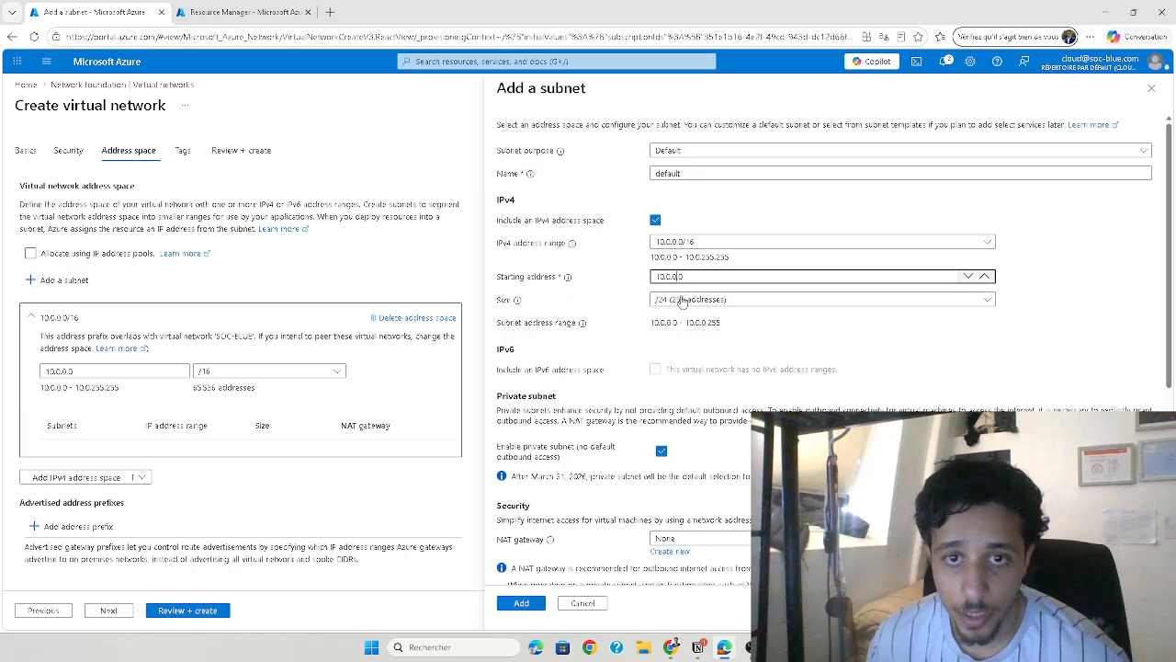
key("BackSpace")
key("BackSpace")
key("BackSpace")
type("1.0")
left_click(698, 302)
left_click(715, 303)
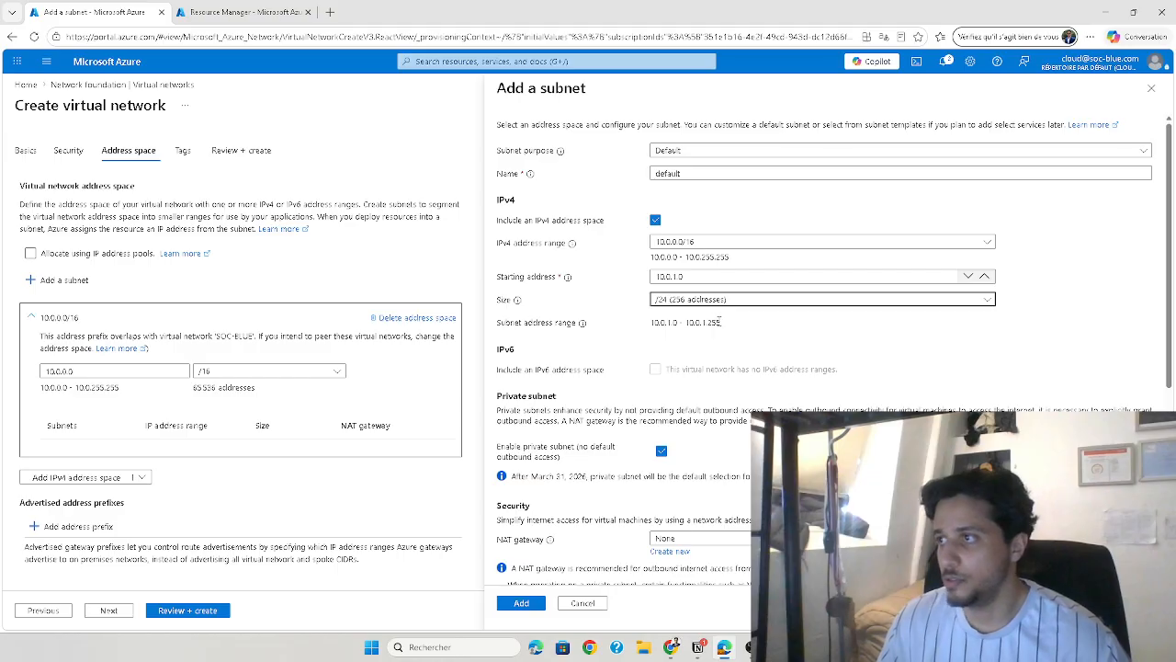
left_click(531, 602)
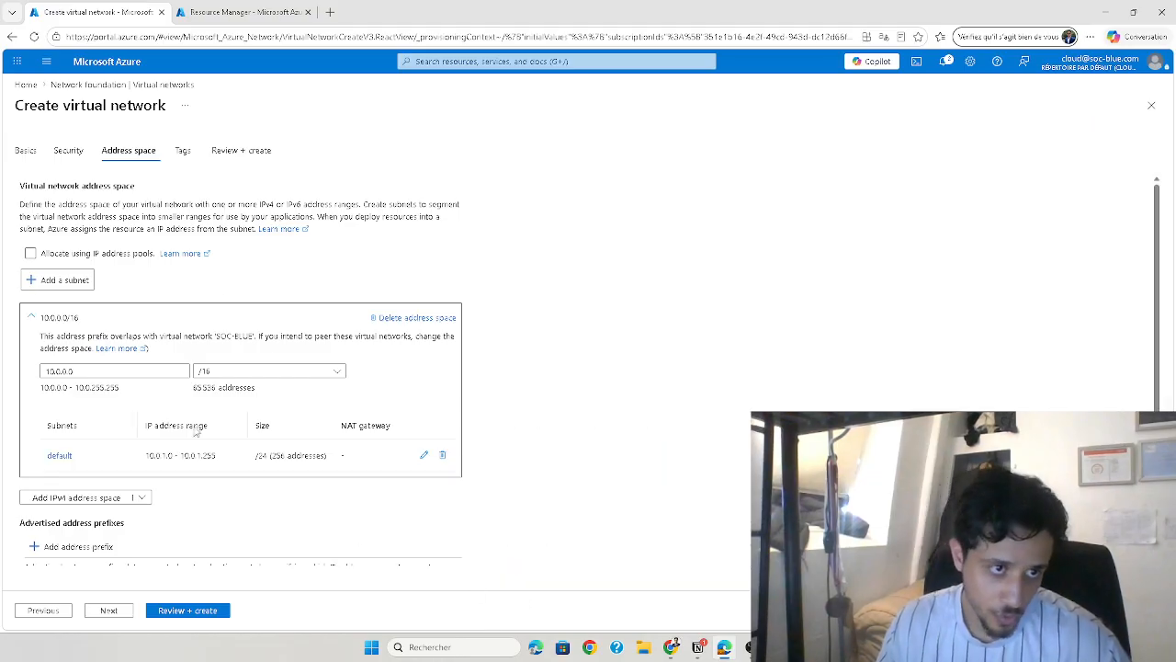
Review the EntrepriseNetwork virtual network configuration and create it
scroll(184, 397, "down", 2)
scroll(138, 352, "up", 2)
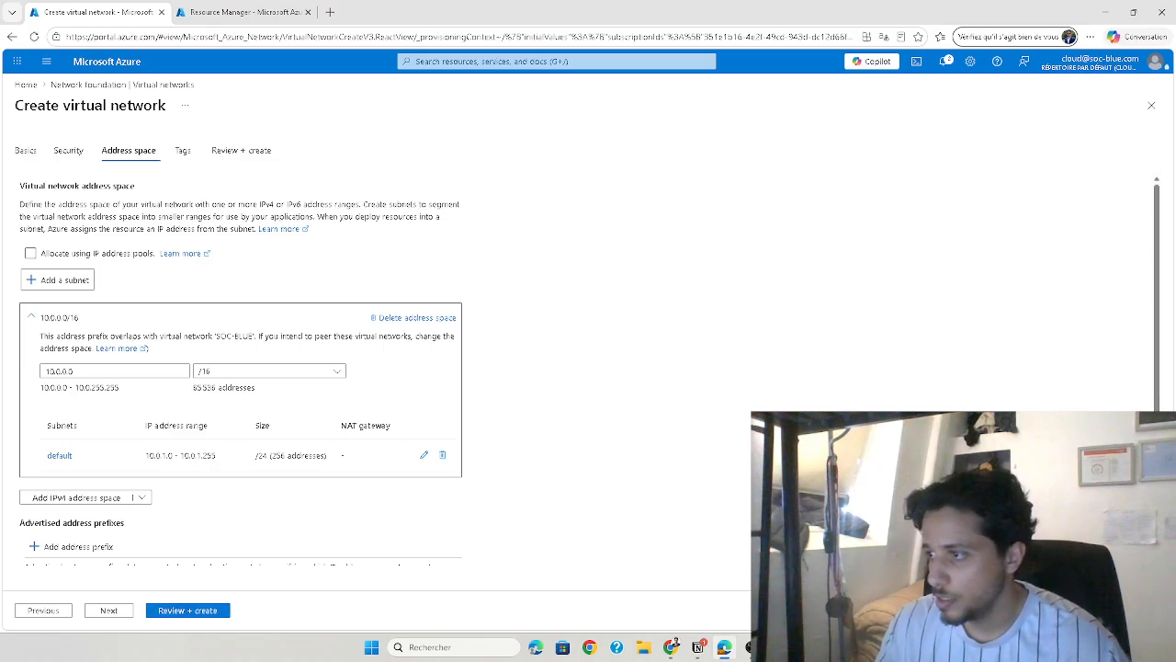
left_click(222, 610)
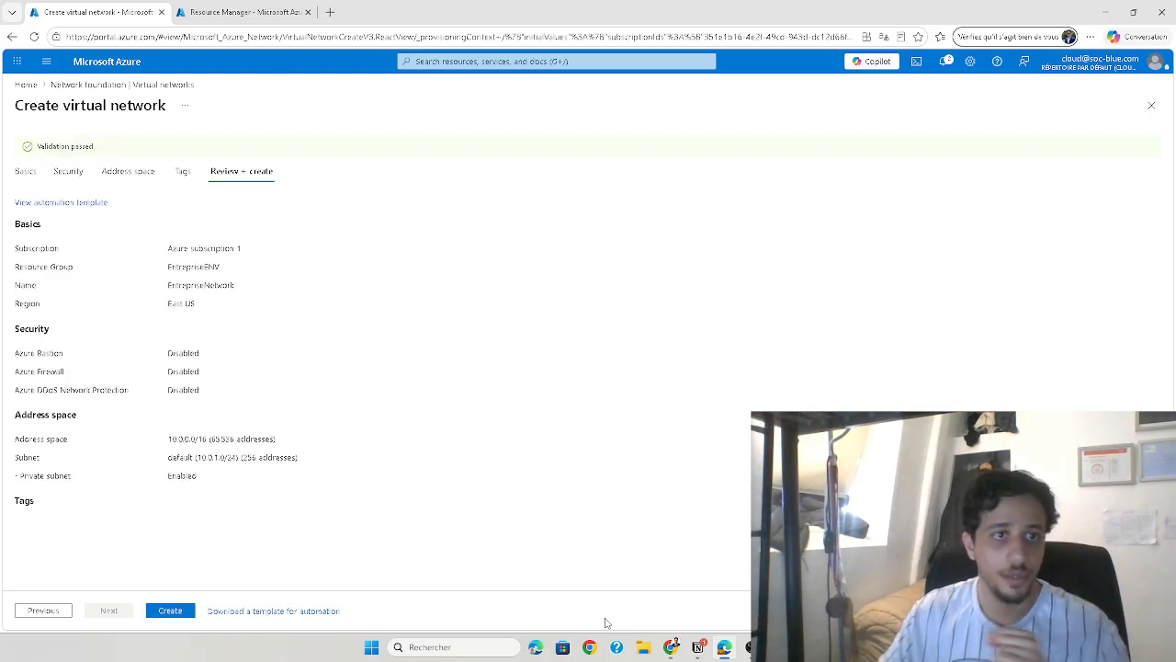
left_click(170, 610)
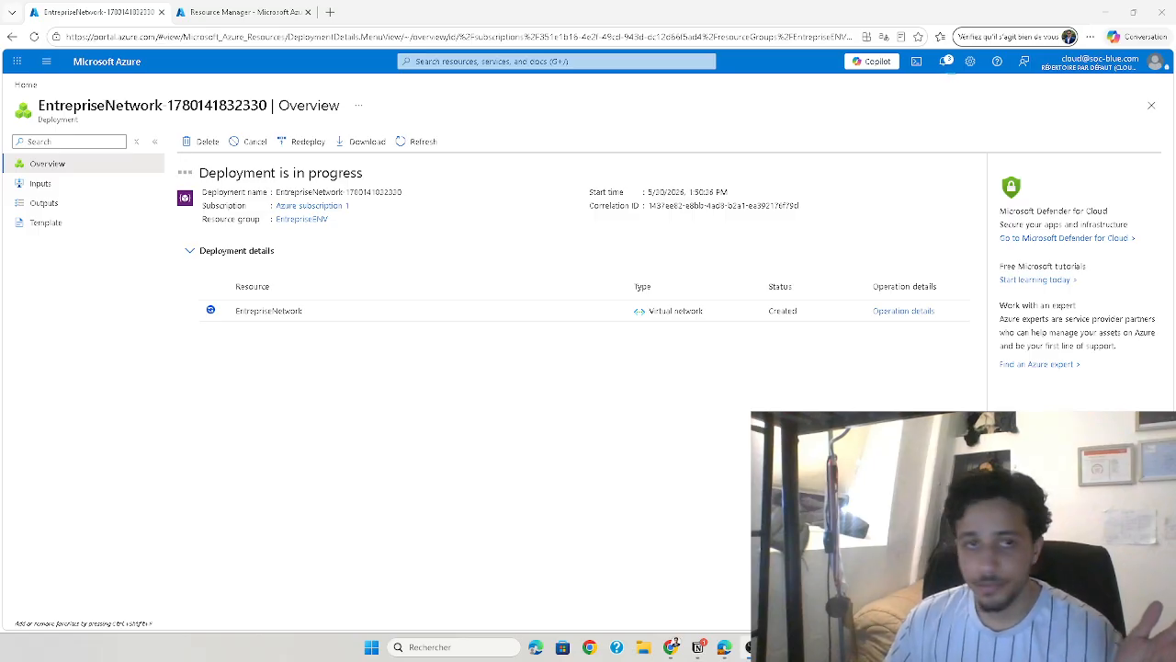
Switch to the diagram in Snipping Tool and outline the virtual network and the Internet-facing NSG in red pen
key("alt+Tab")
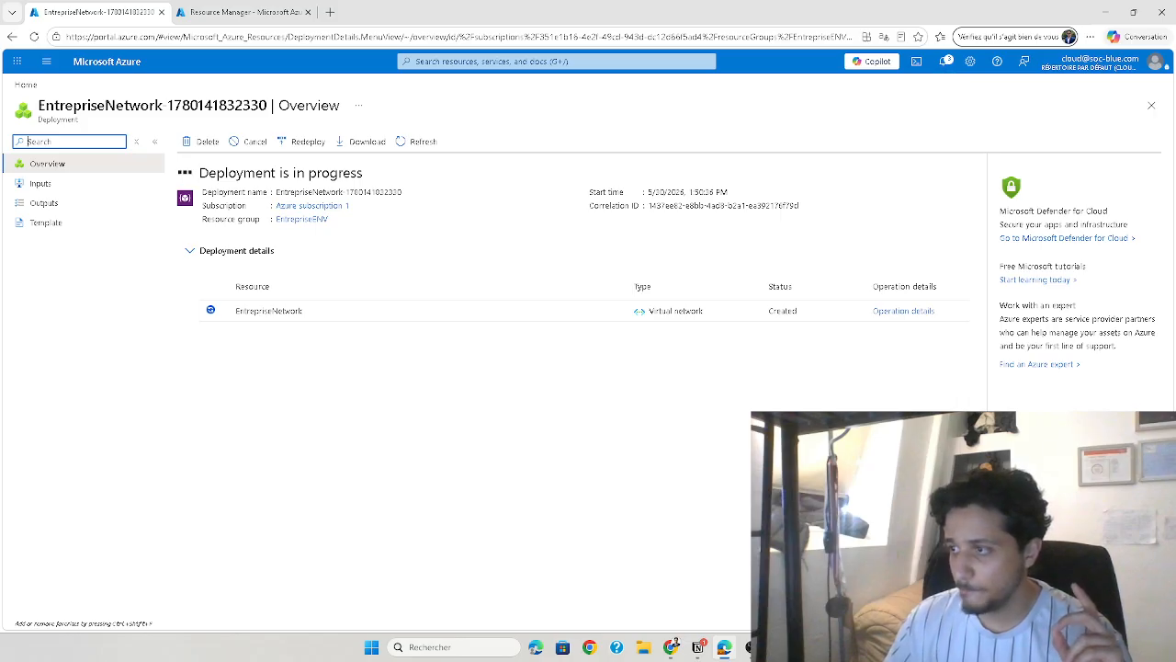
key("alt+Tab")
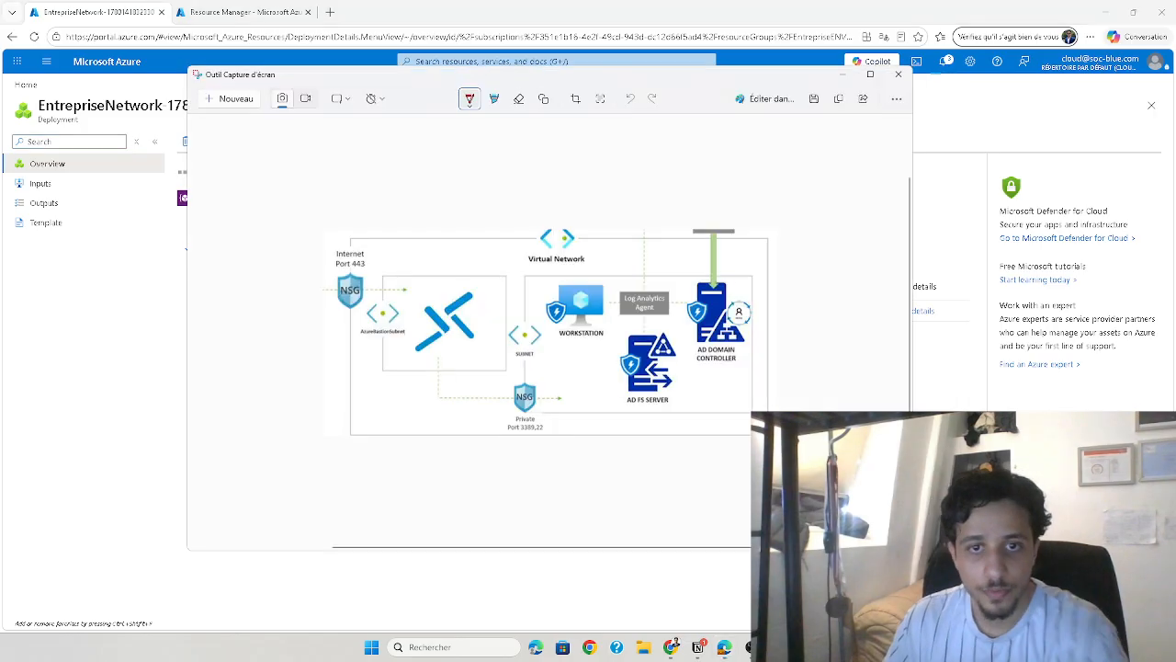
left_click(470, 99)
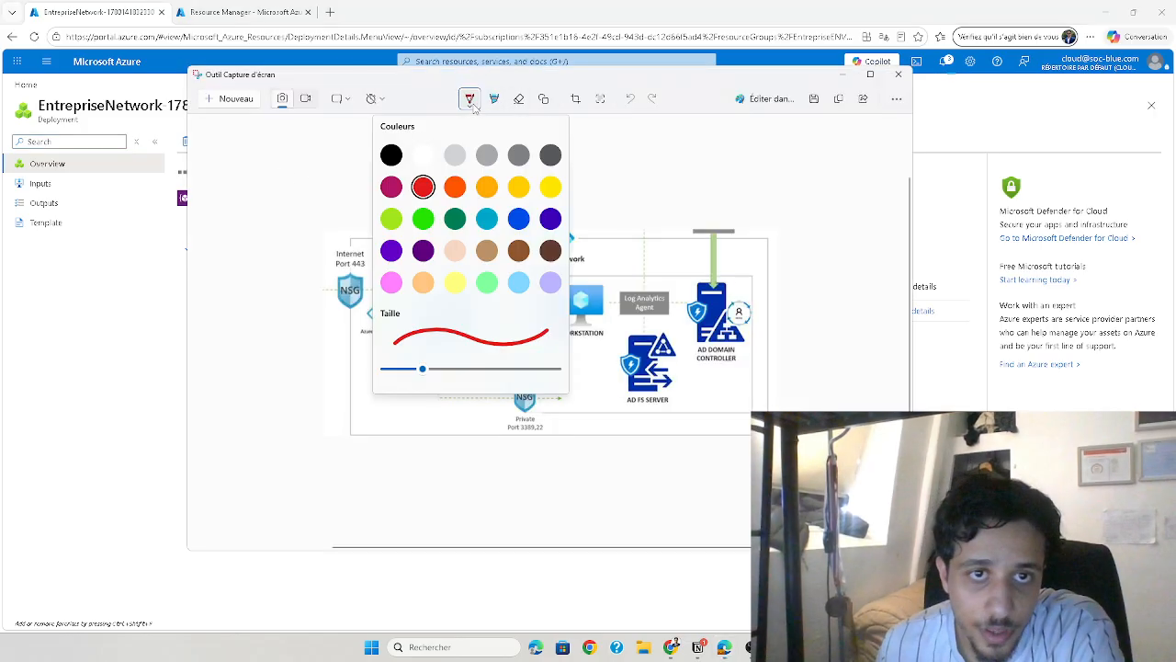
left_click(429, 192)
mouse_move(532, 230)
left_mouse_down()
mouse_move(527, 258)
mouse_move(597, 274)
mouse_move(549, 226)
mouse_move(520, 245)
mouse_move(395, 238)
mouse_move(353, 250)
left_mouse_up()
mouse_move(596, 246)
left_mouse_down()
mouse_move(738, 235)
mouse_move(780, 306)
mouse_move(777, 432)
mouse_move(468, 457)
mouse_move(354, 377)
mouse_move(342, 313)
left_mouse_up()
mouse_move(388, 266)
left_mouse_down()
mouse_move(314, 295)
mouse_move(401, 302)
mouse_move(397, 258)
mouse_move(368, 220)
left_mouse_up()
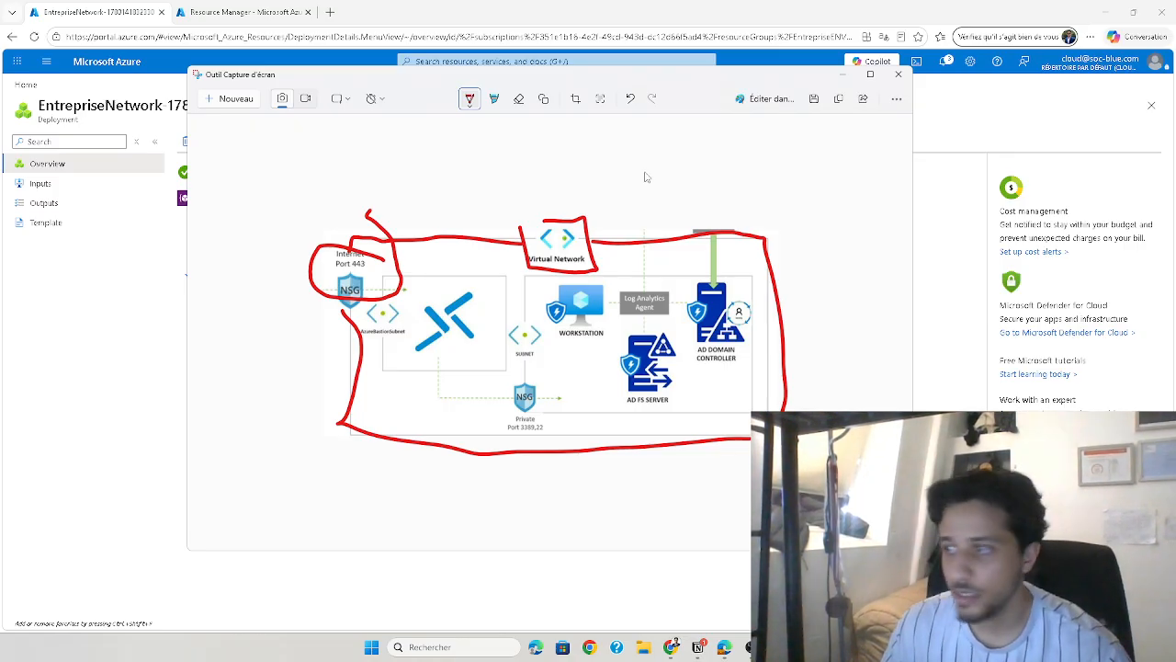
left_click(854, 79)
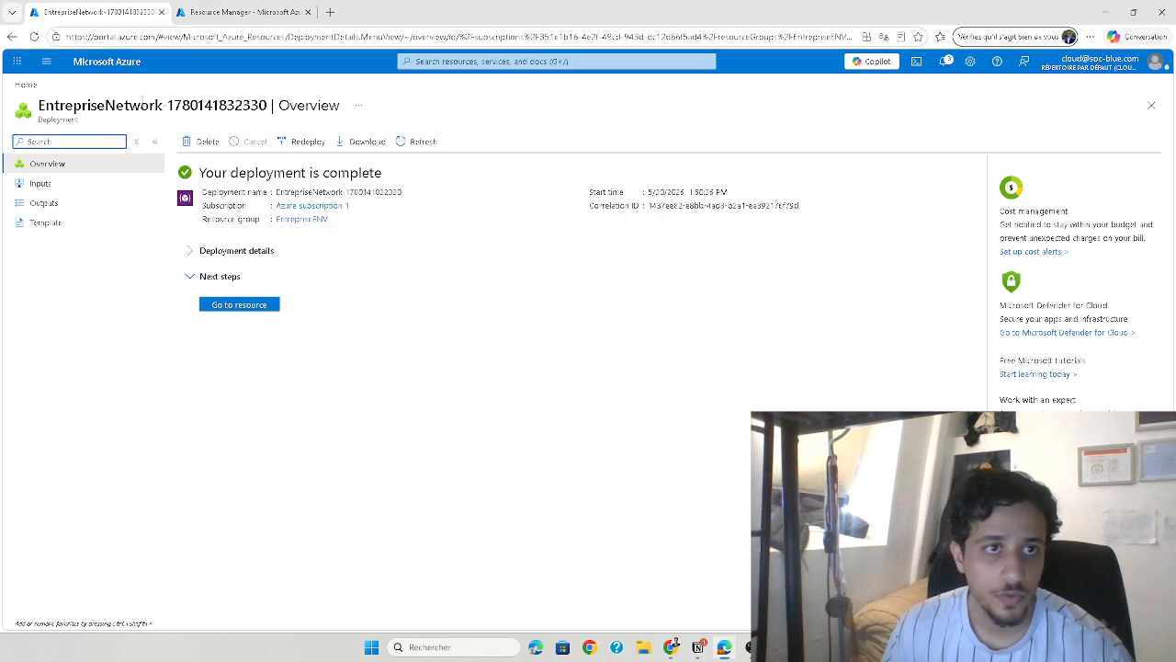
Search the Azure portal for nsg and start creating a new network security group
left_click(536, 61)
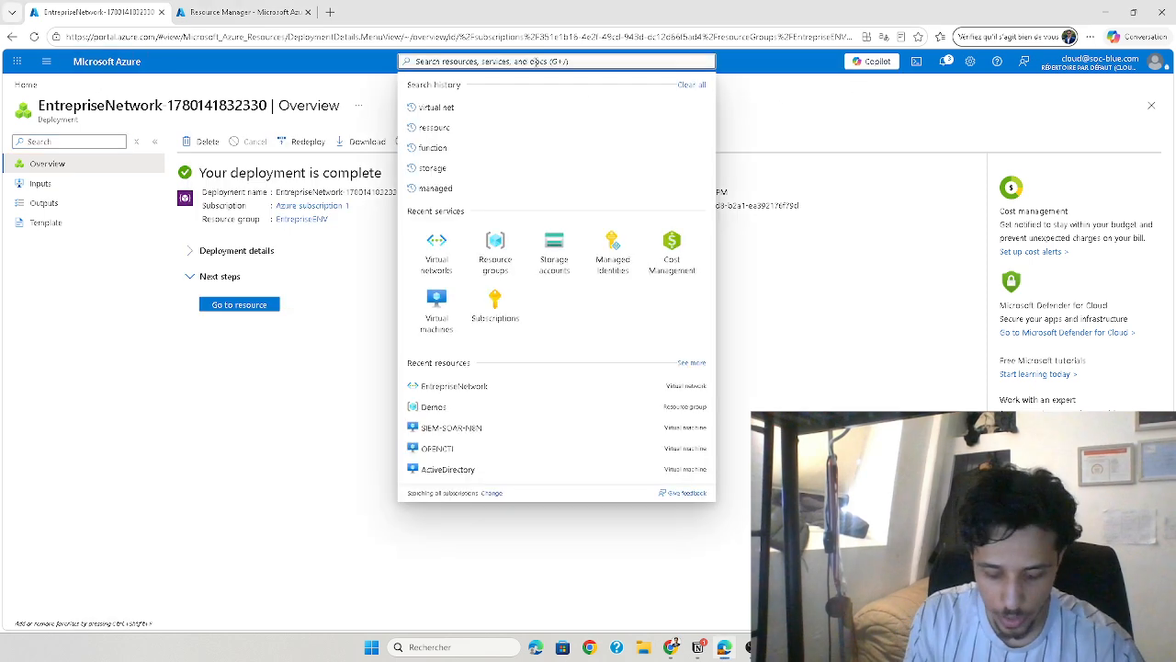
type("nsg")
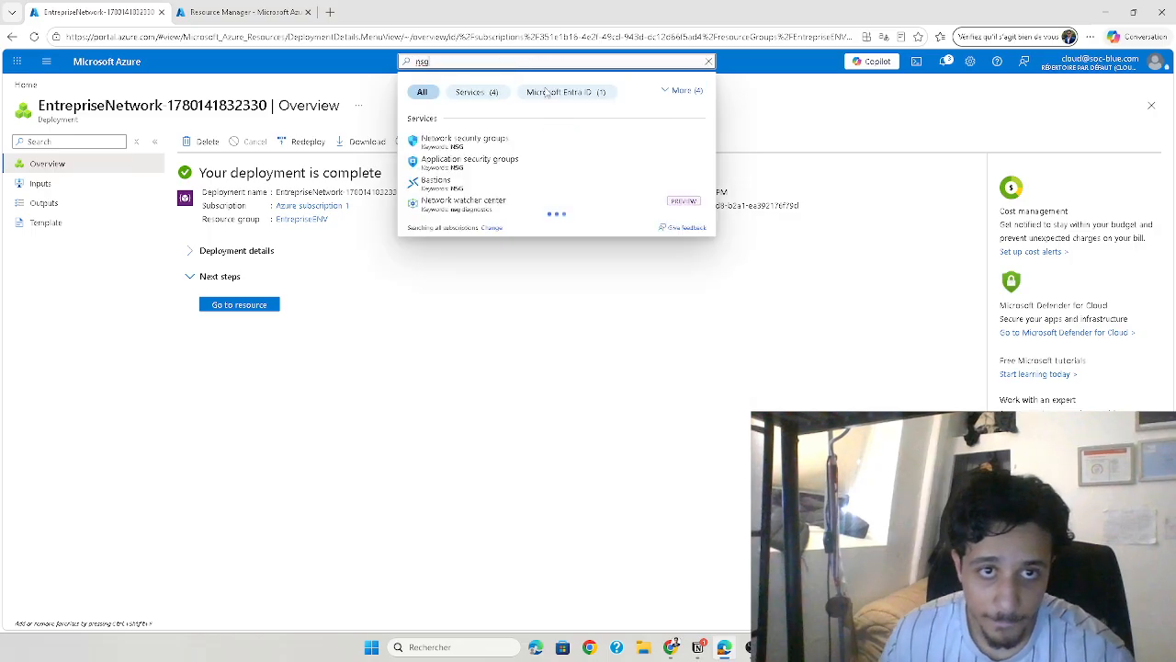
left_click(491, 144)
left_click(201, 150)
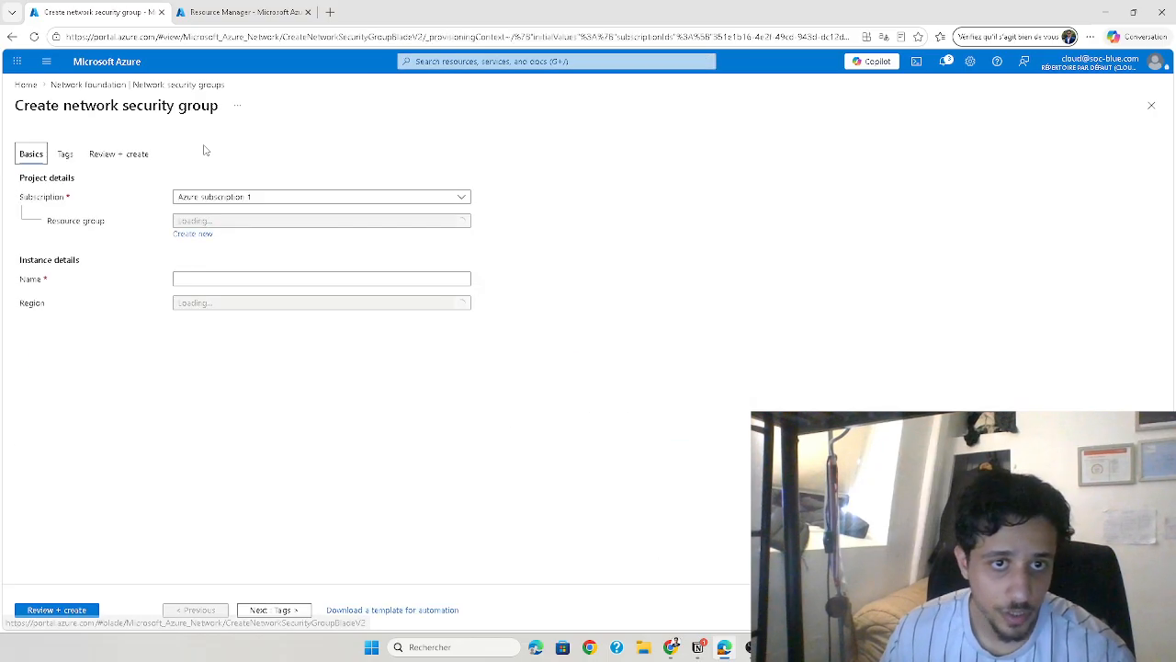
Create the network security group External-NSG in resource group EntrepriseENV, region East US
left_click(212, 225)
left_click(223, 282)
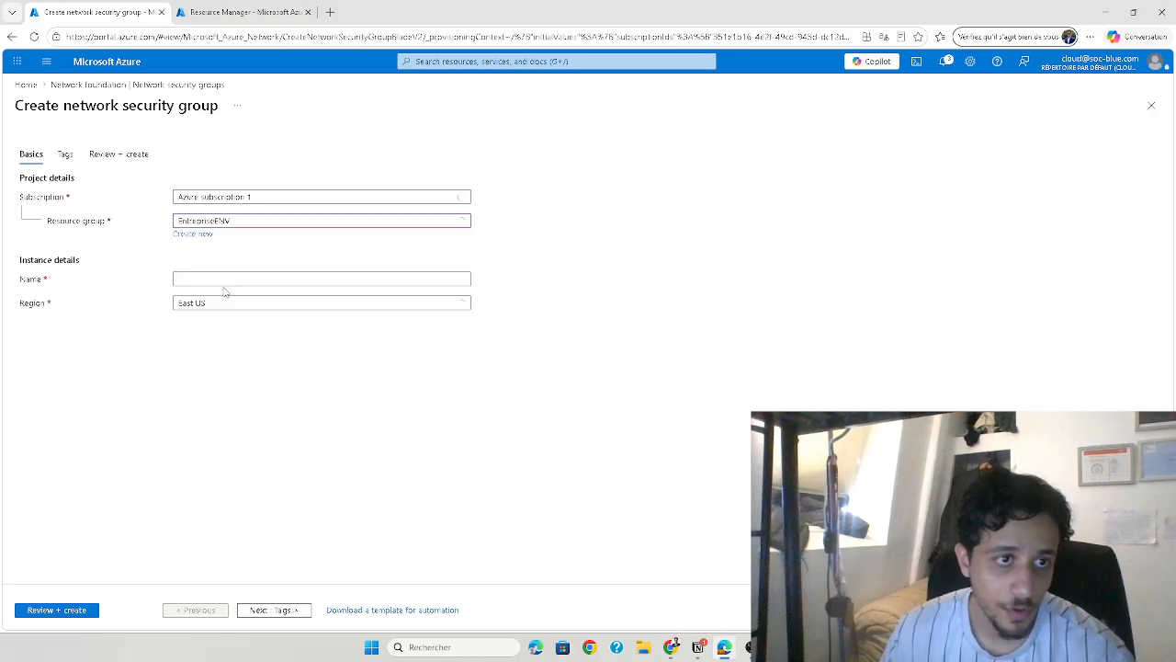
left_click(212, 279)
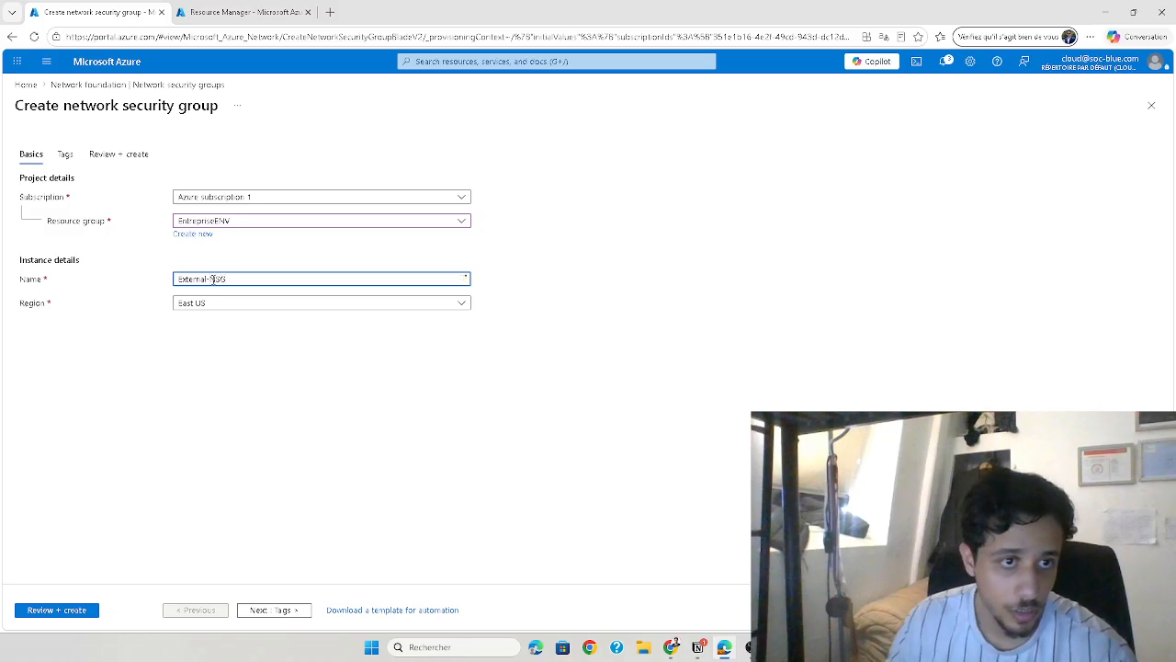
double_click(40, 306)
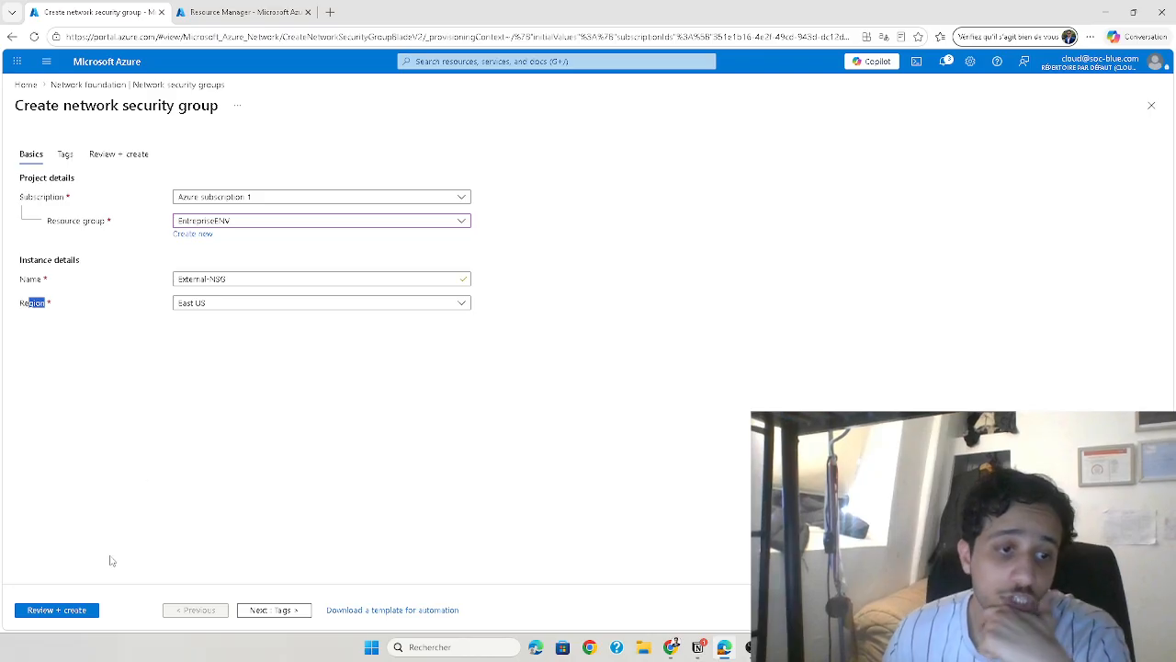
left_click(84, 609)
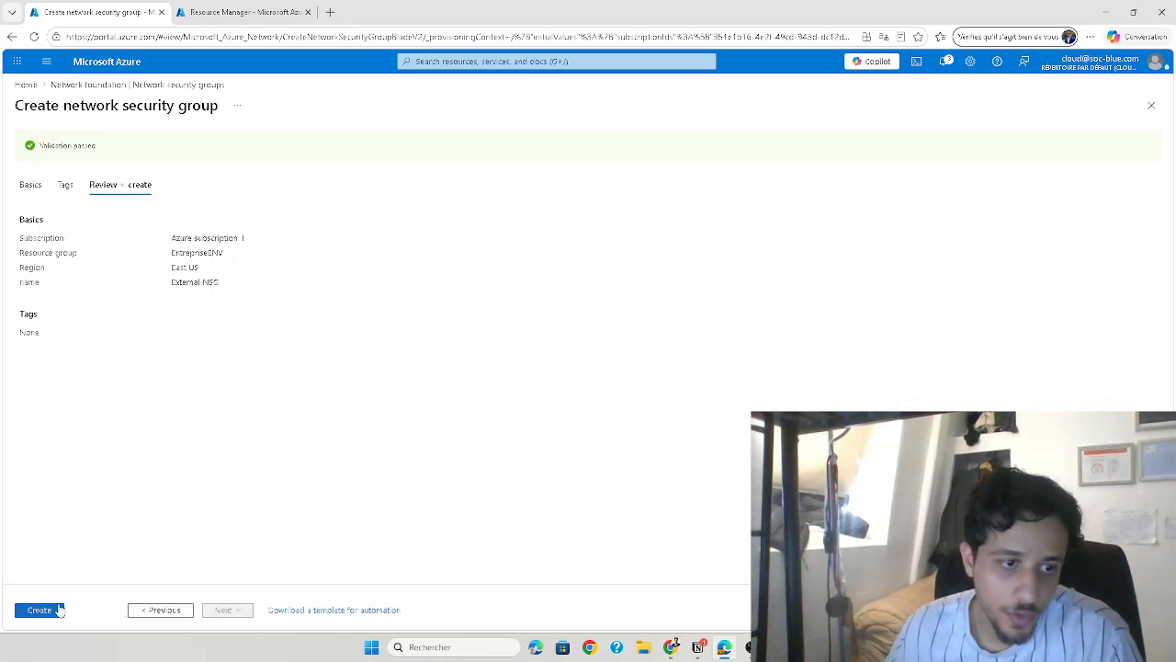
left_click(57, 610)
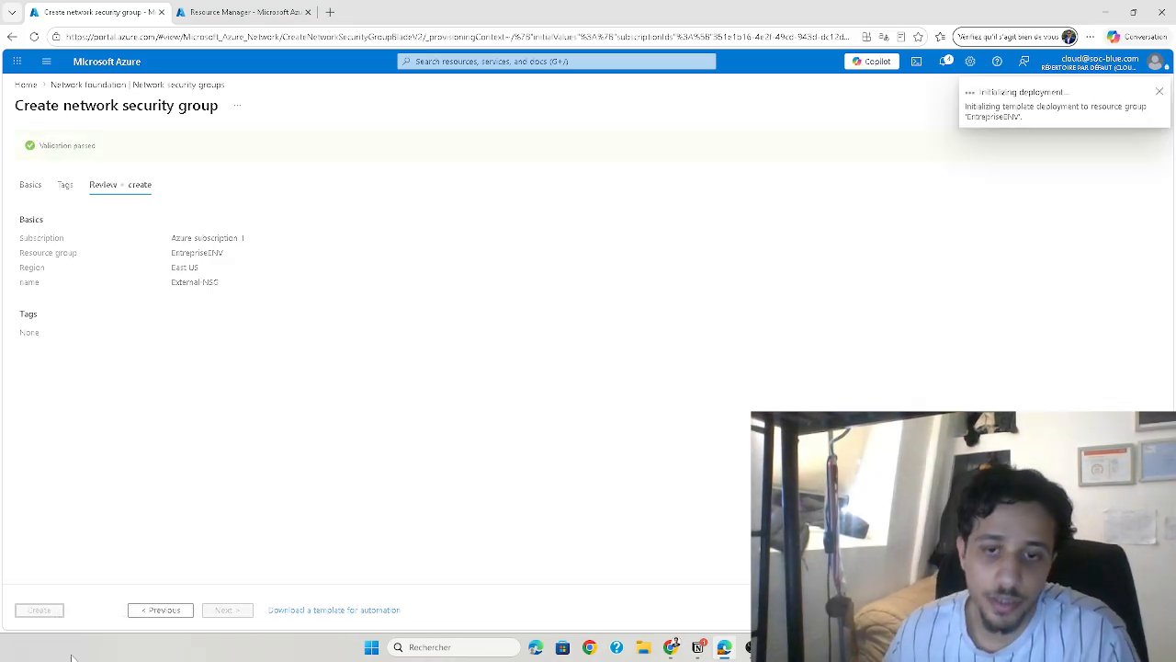
Return to the diagram in Snipping Tool and annotate the Internet-facing NSG with a boxed 443 and HTTPS
key("alt+Tab")
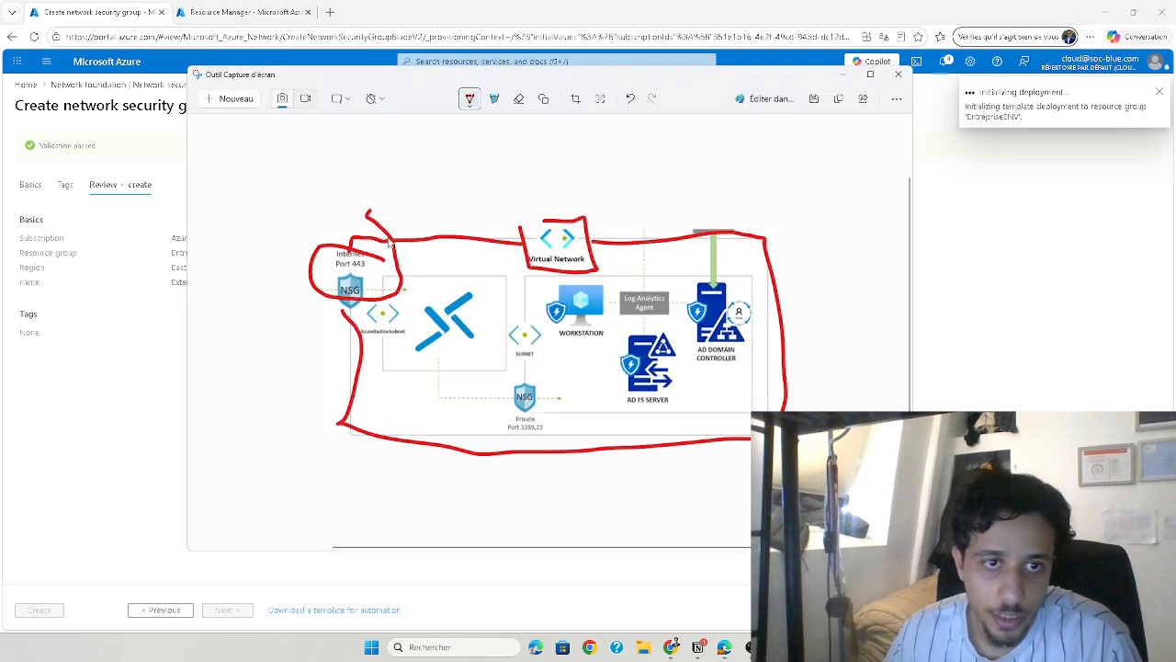
left_click_drag(305, 328, 344, 282)
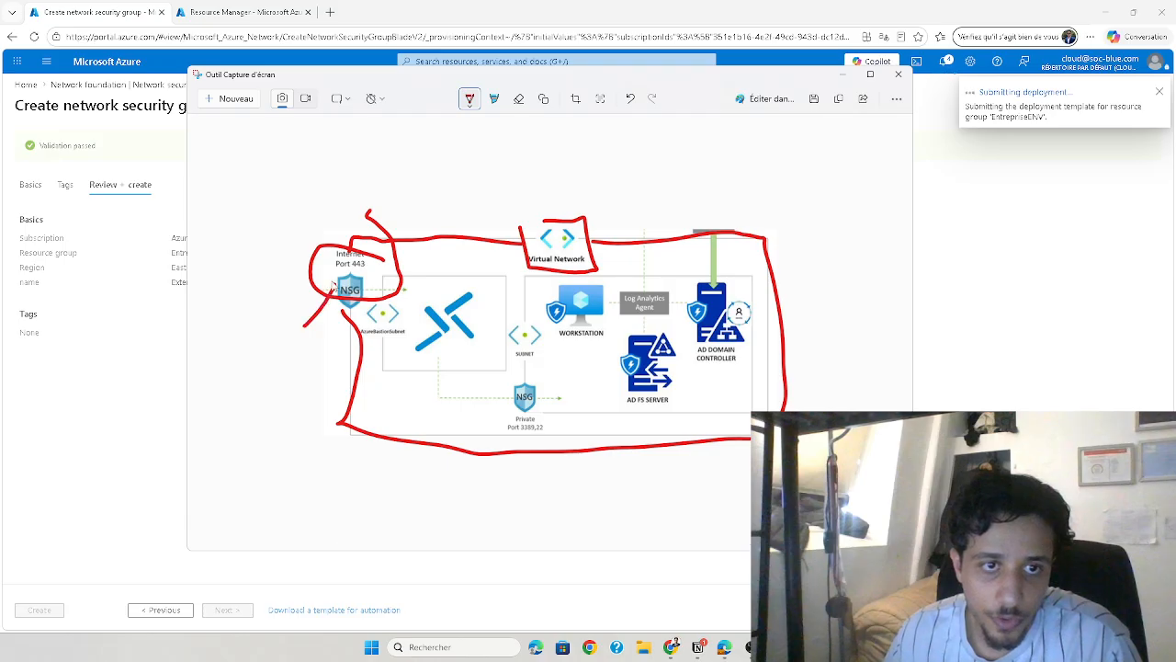
mouse_move(259, 337)
left_mouse_down()
mouse_move(251, 353)
mouse_move(267, 356)
mouse_move(268, 372)
mouse_move(292, 358)
mouse_move(286, 373)
mouse_move(297, 373)
mouse_move(326, 331)
mouse_move(230, 375)
mouse_move(241, 438)
mouse_move(258, 421)
mouse_move(257, 443)
left_mouse_up()
mouse_move(260, 414)
left_mouse_down()
mouse_move(281, 410)
mouse_move(274, 441)
left_mouse_up()
mouse_move(280, 412)
left_mouse_down()
mouse_move(300, 409)
mouse_move(288, 441)
mouse_move(298, 440)
left_mouse_up()
mouse_move(297, 407)
left_mouse_down()
mouse_move(300, 421)
mouse_move(323, 418)
mouse_move(318, 428)
left_mouse_up()
left_click(843, 74)
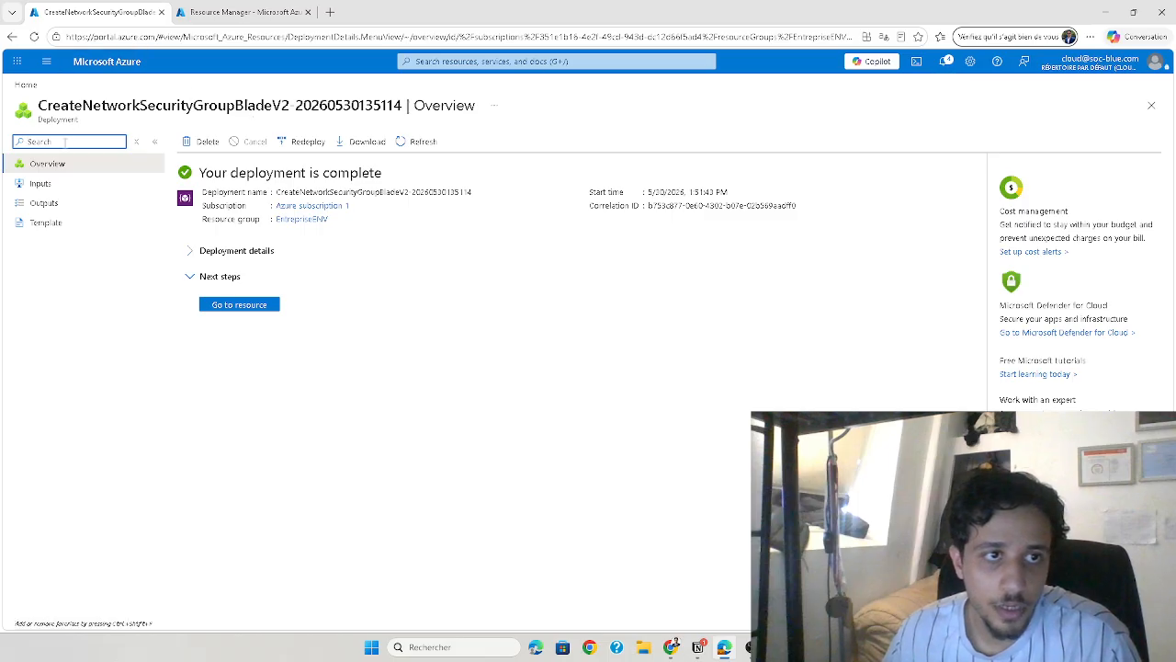
Go to the deployed External-NSG resource in the Azure portal and open its inbound security rules
left_click(252, 307)
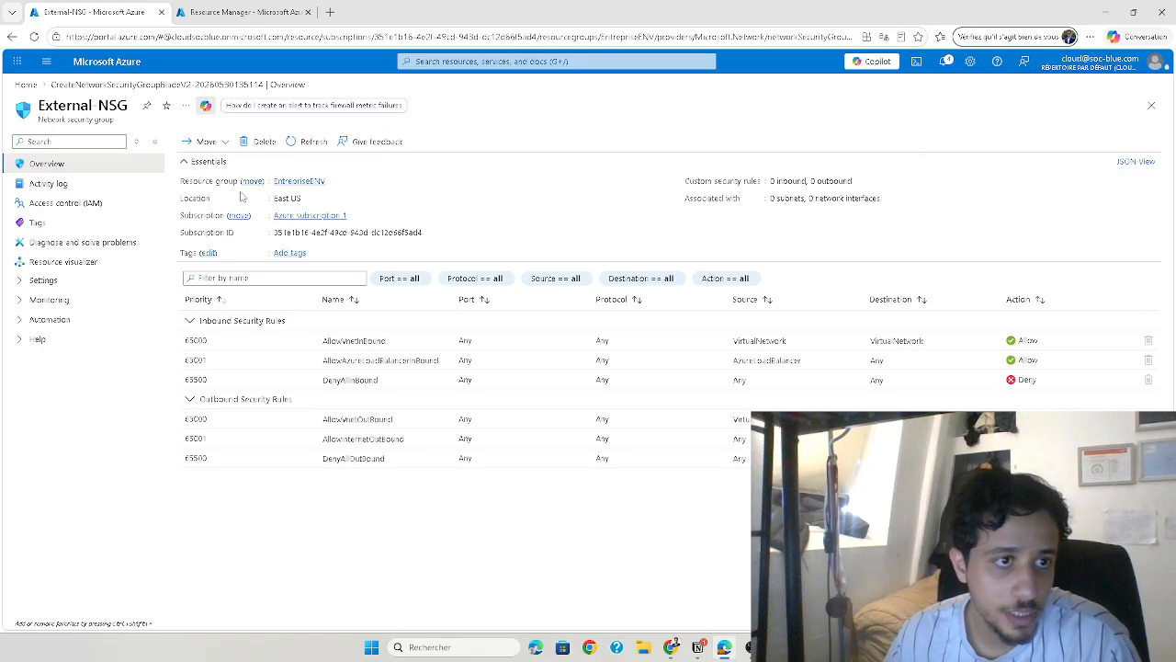
left_click(42, 279)
left_click(62, 418)
left_click(92, 302)
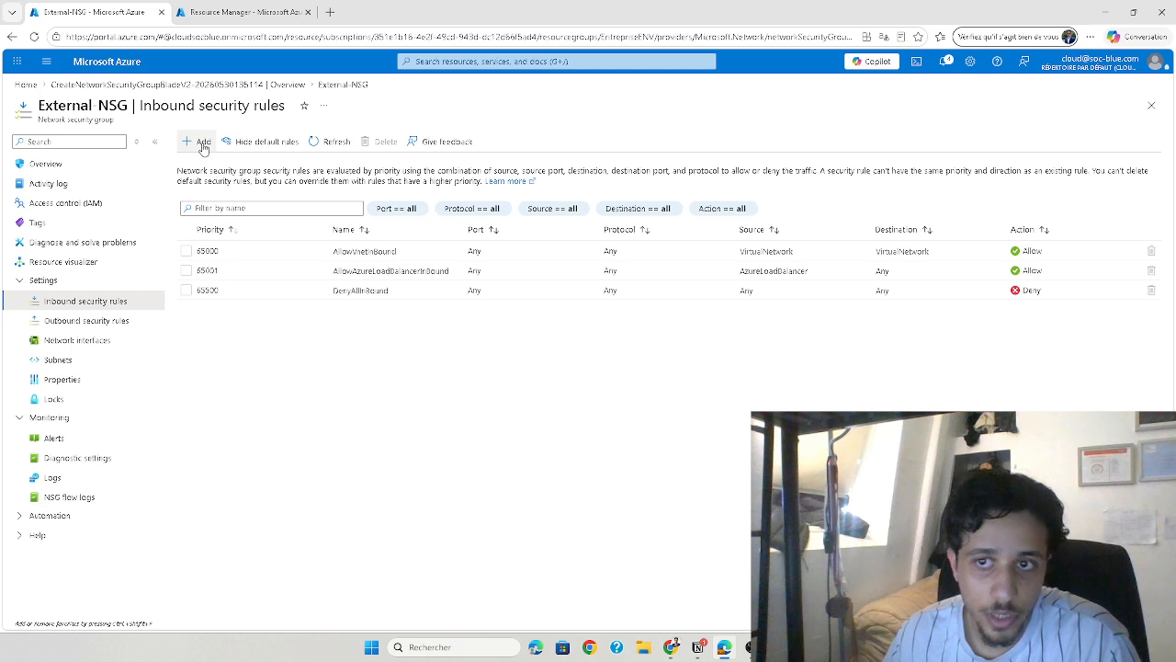
Add an inbound rule to External-NSG that allows the HTTPS service on port 443 from any source, and leave the group's page
left_click(779, 647)
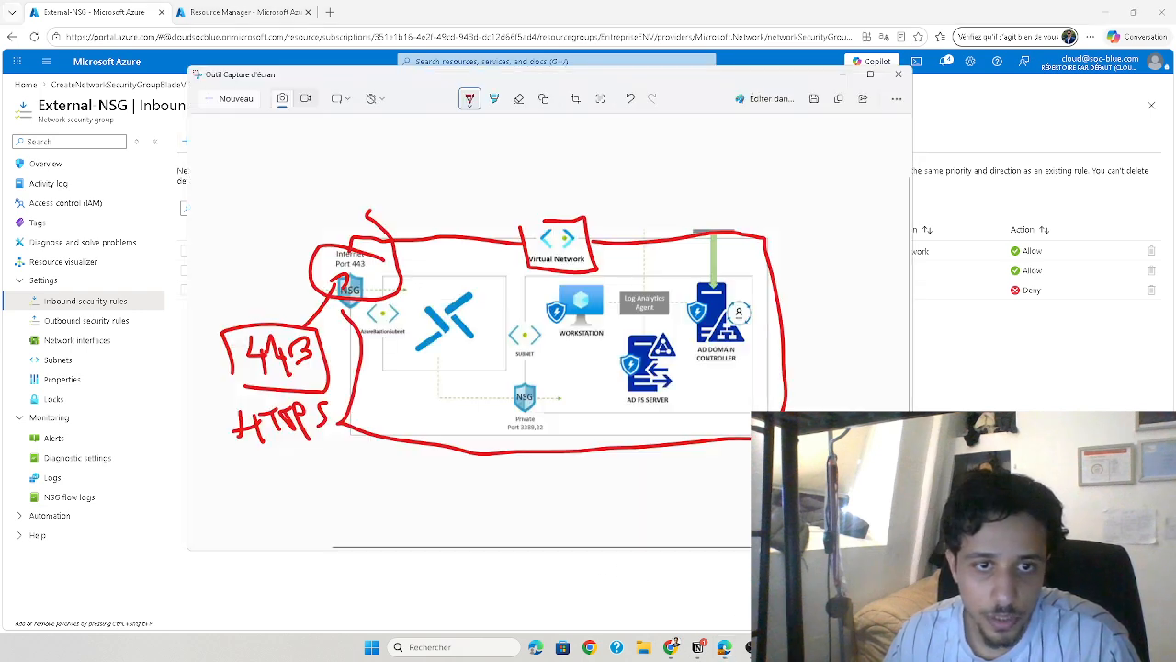
left_click(778, 646)
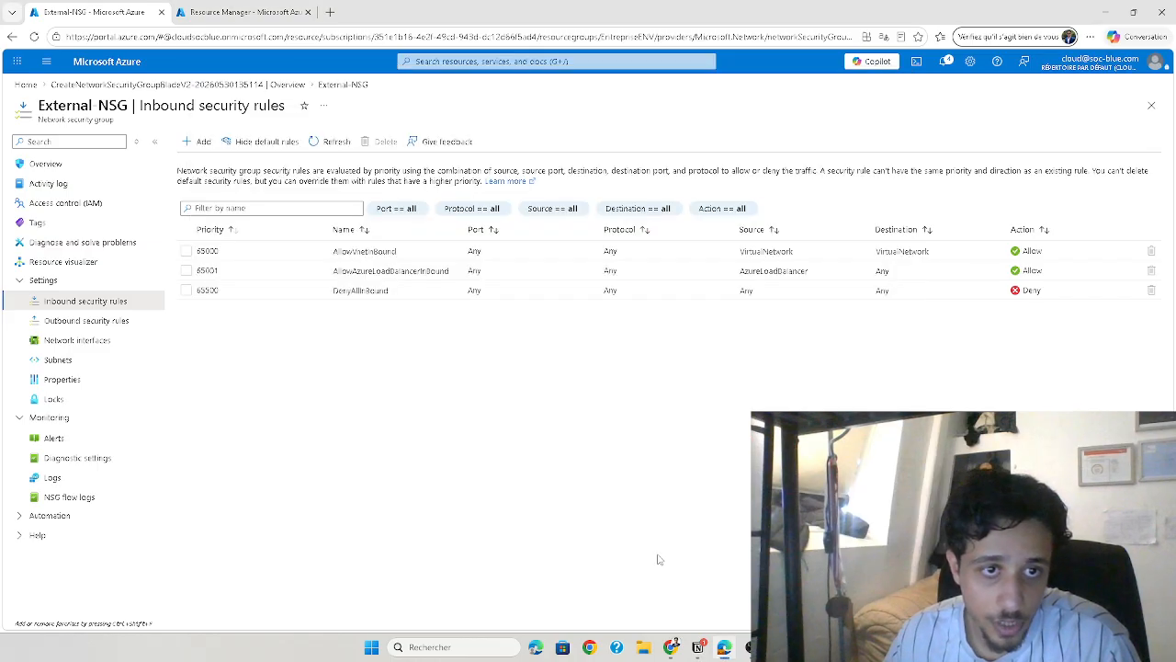
left_click(196, 142)
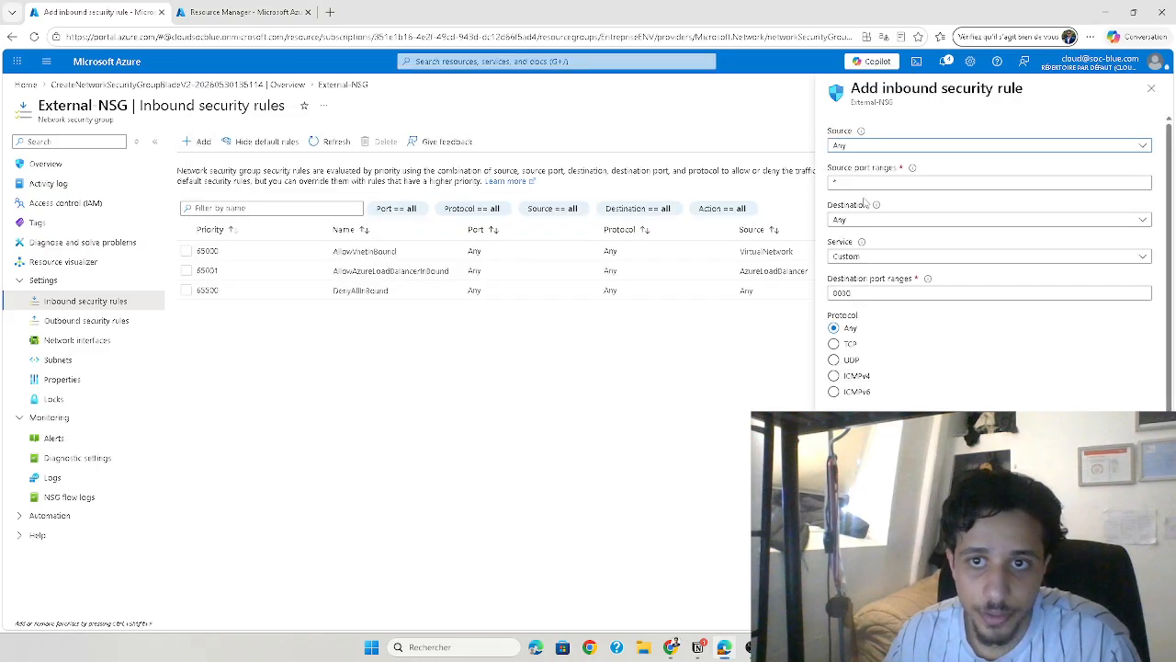
left_click_drag(854, 293, 824, 304)
type("443")
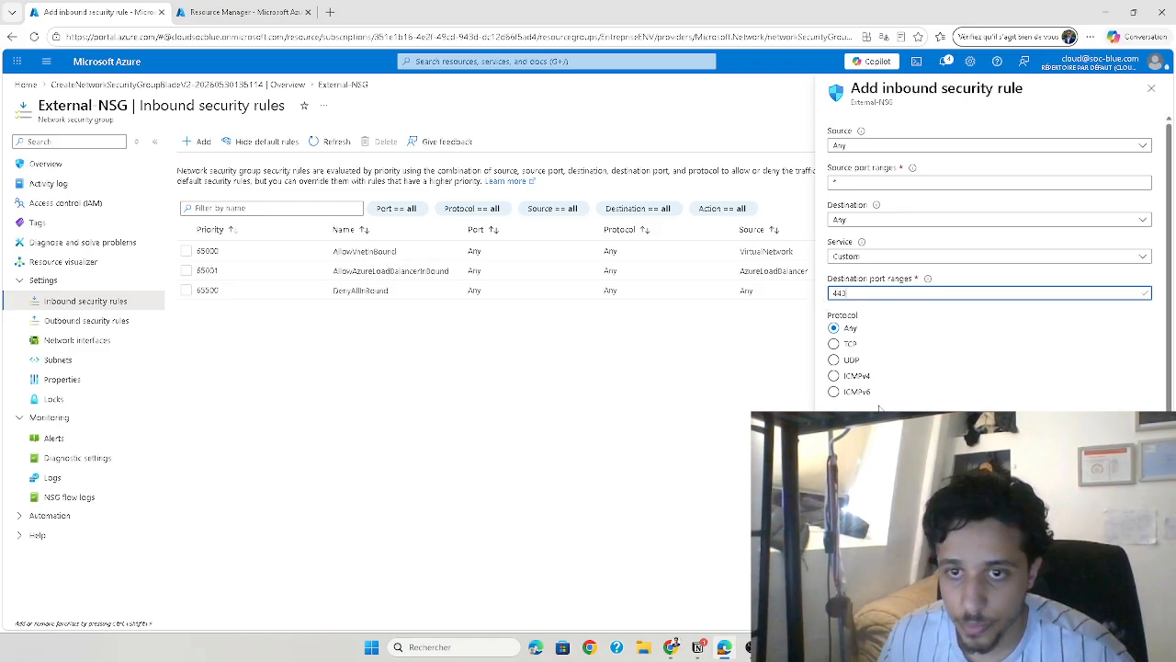
left_click(873, 257)
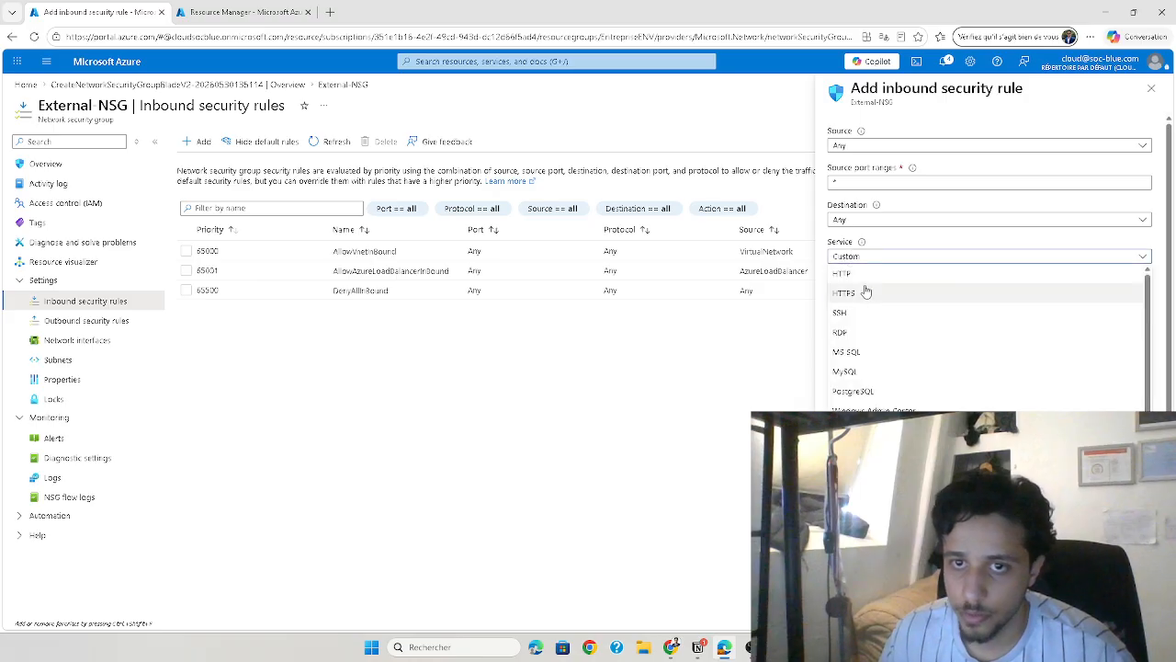
left_click(871, 296)
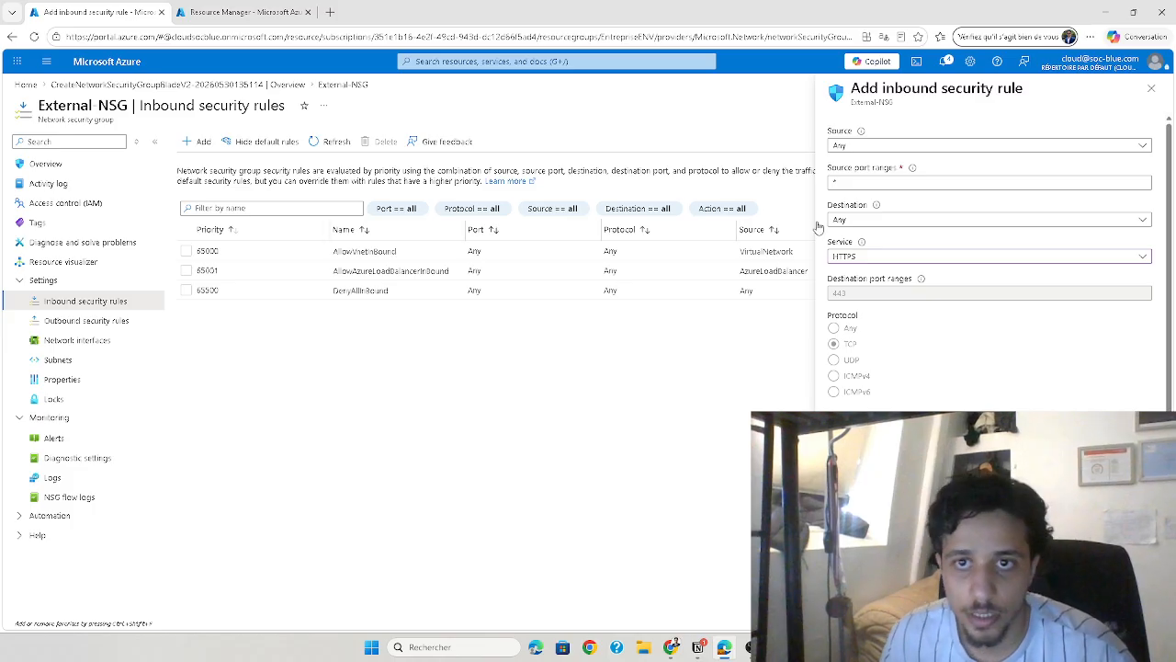
scroll(989, 276, "down", 1)
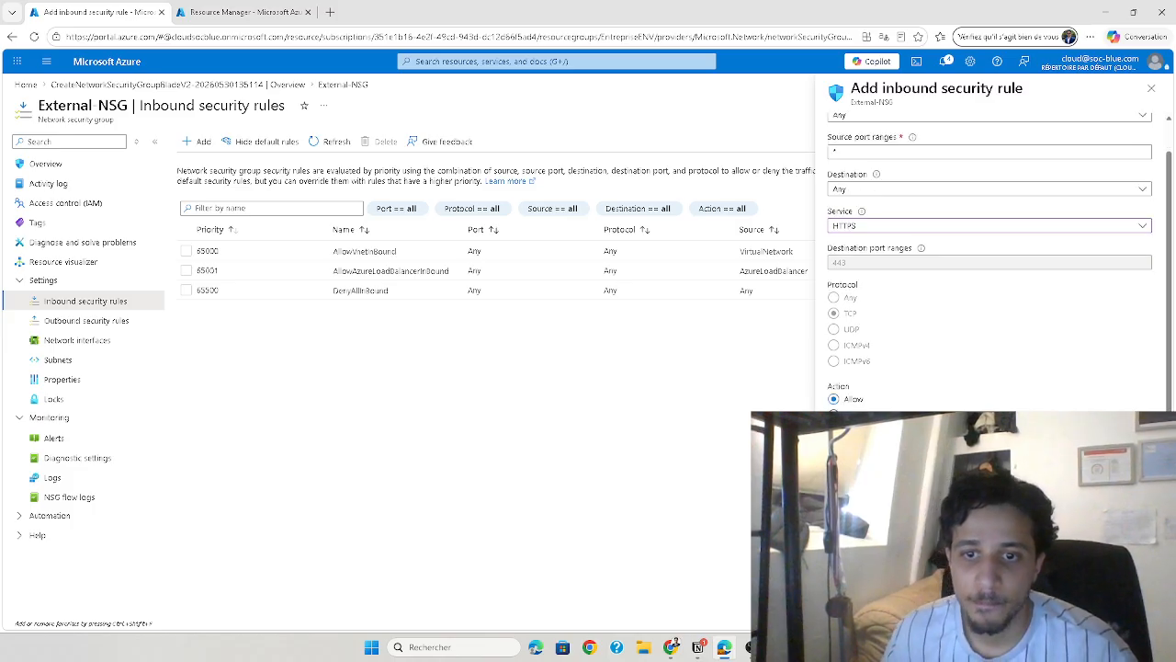
left_click(847, 613)
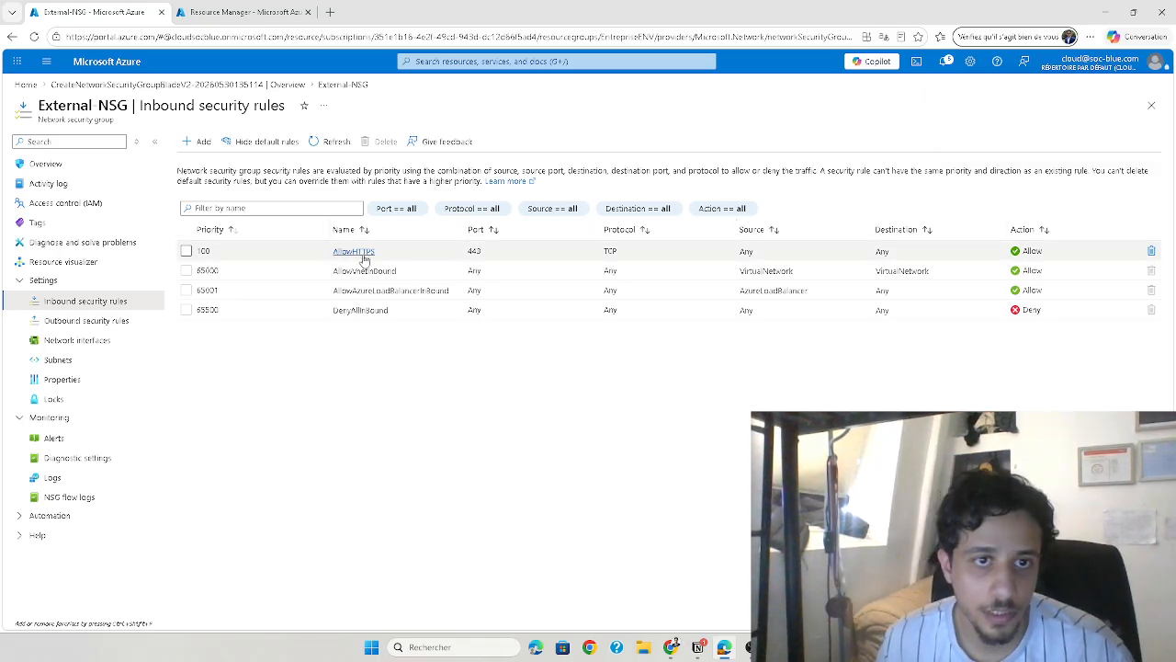
left_click(1151, 105)
Switch to the diagram in Snipping Tool, draw a box and an arrow marking the private NSG, and return to the Azure portal
left_click(672, 647)
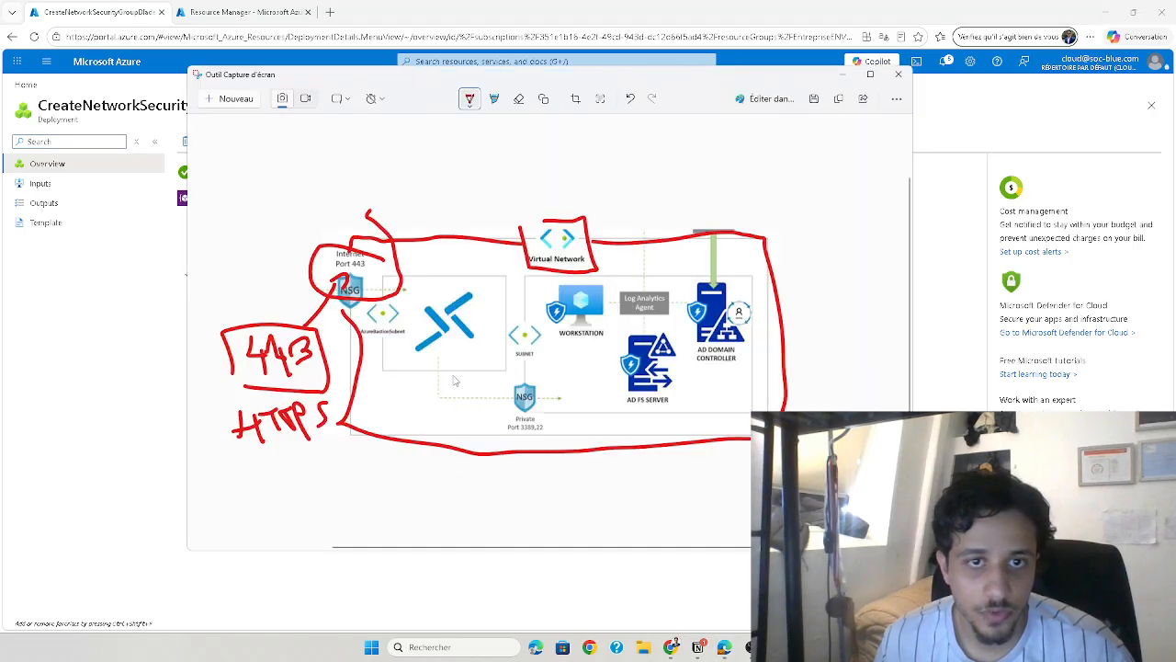
mouse_move(503, 378)
left_mouse_down()
mouse_move(561, 449)
mouse_move(530, 378)
mouse_move(502, 379)
left_mouse_up()
mouse_move(479, 491)
left_mouse_down()
mouse_move(474, 419)
mouse_move(501, 407)
mouse_move(476, 418)
left_mouse_up()
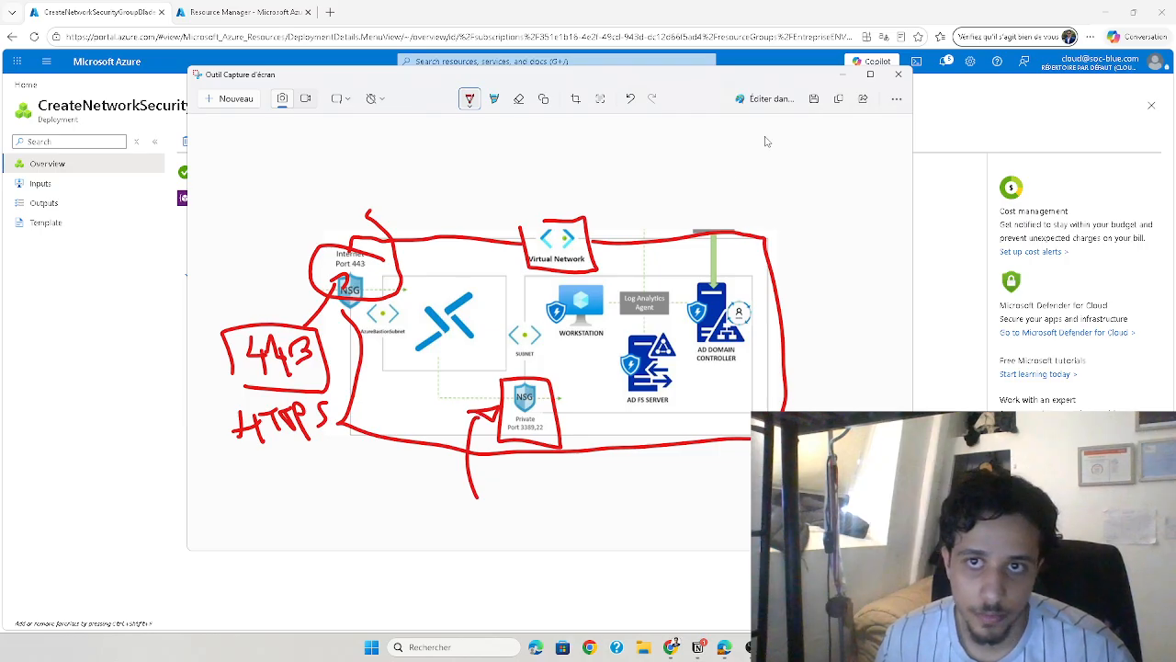
left_click(843, 74)
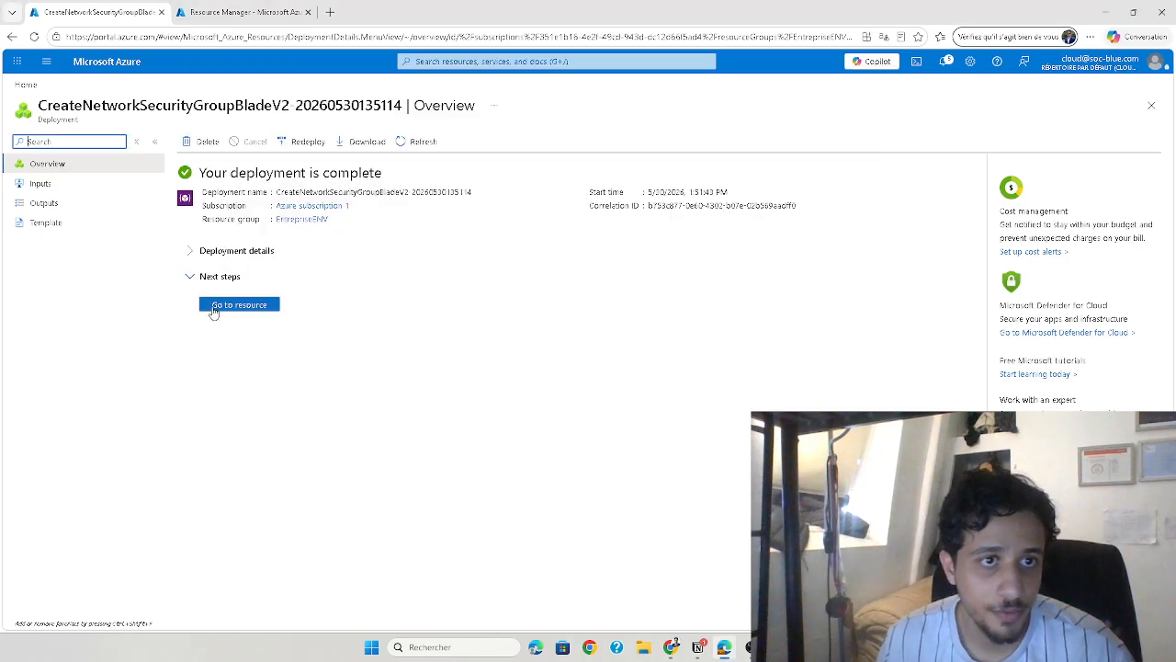
Create a network security group named Internal-NSG in resource group EntrepriseENV, region East US
left_click(496, 61)
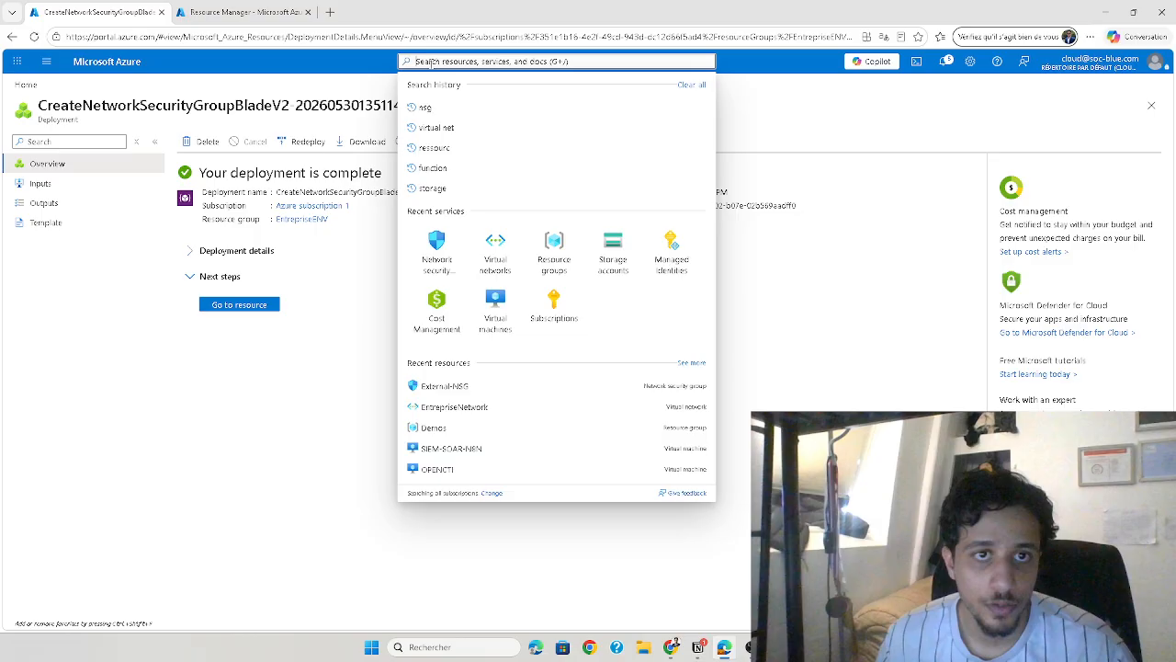
left_click(432, 250)
left_click(193, 148)
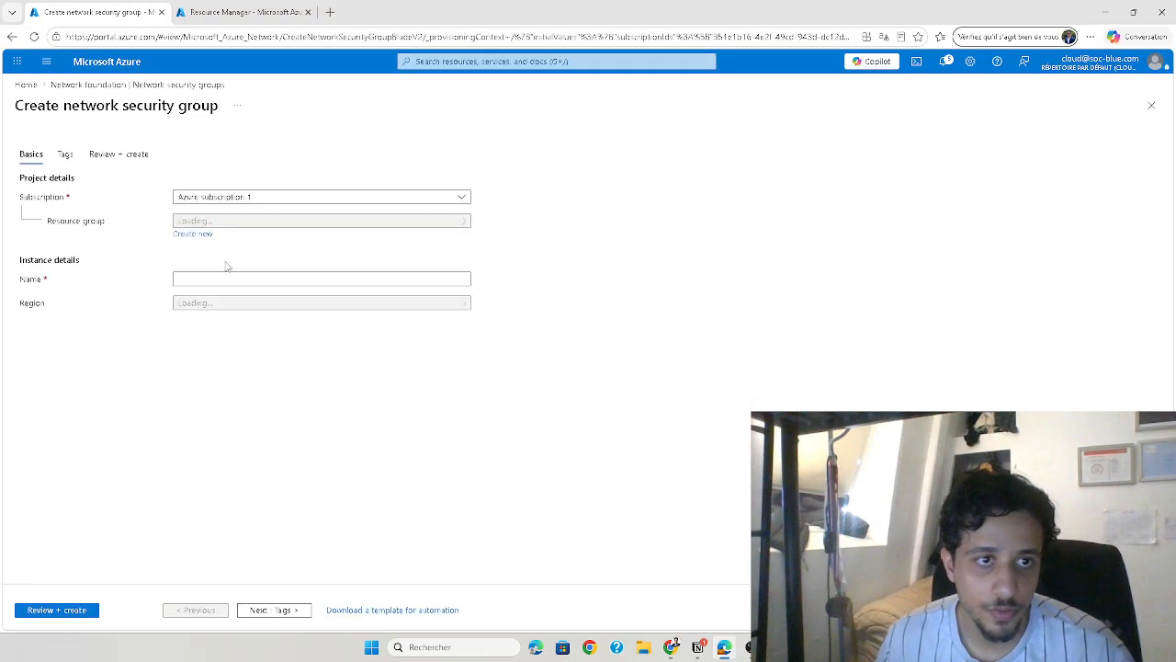
left_click(212, 222)
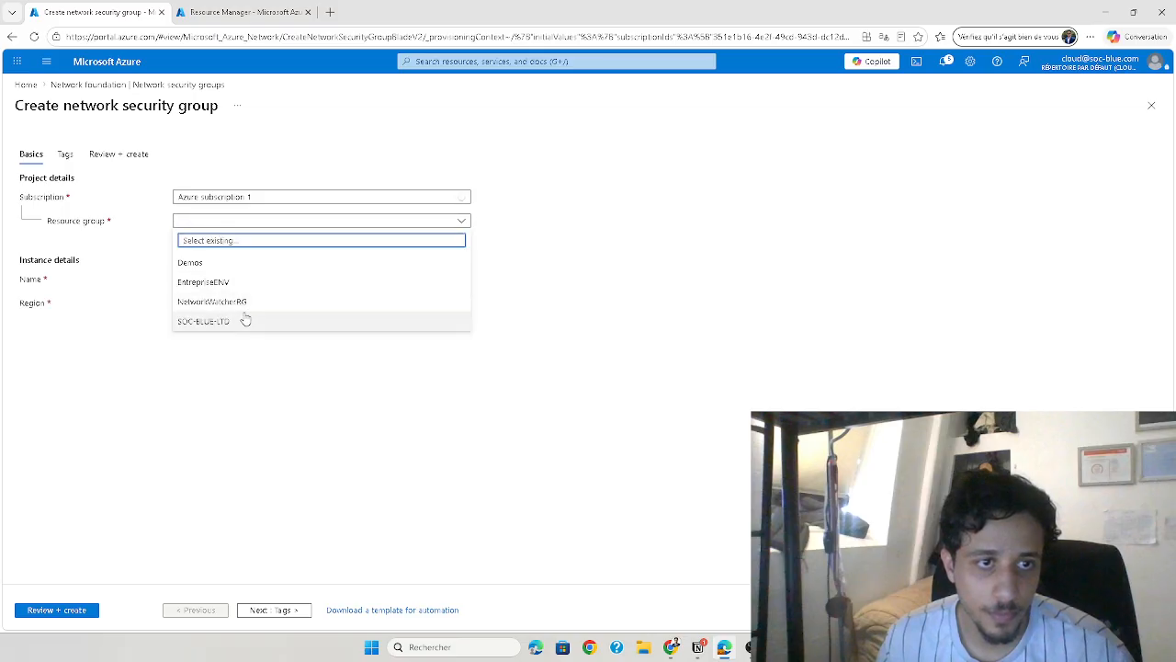
left_click(234, 302)
left_click(212, 280)
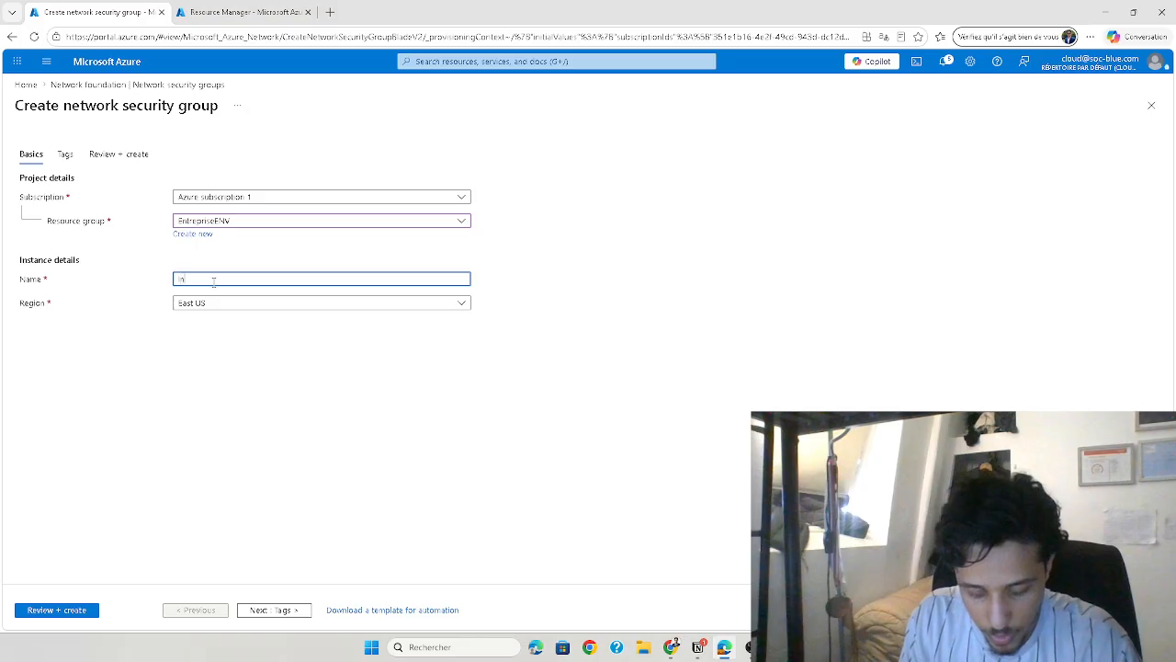
type("Internal")
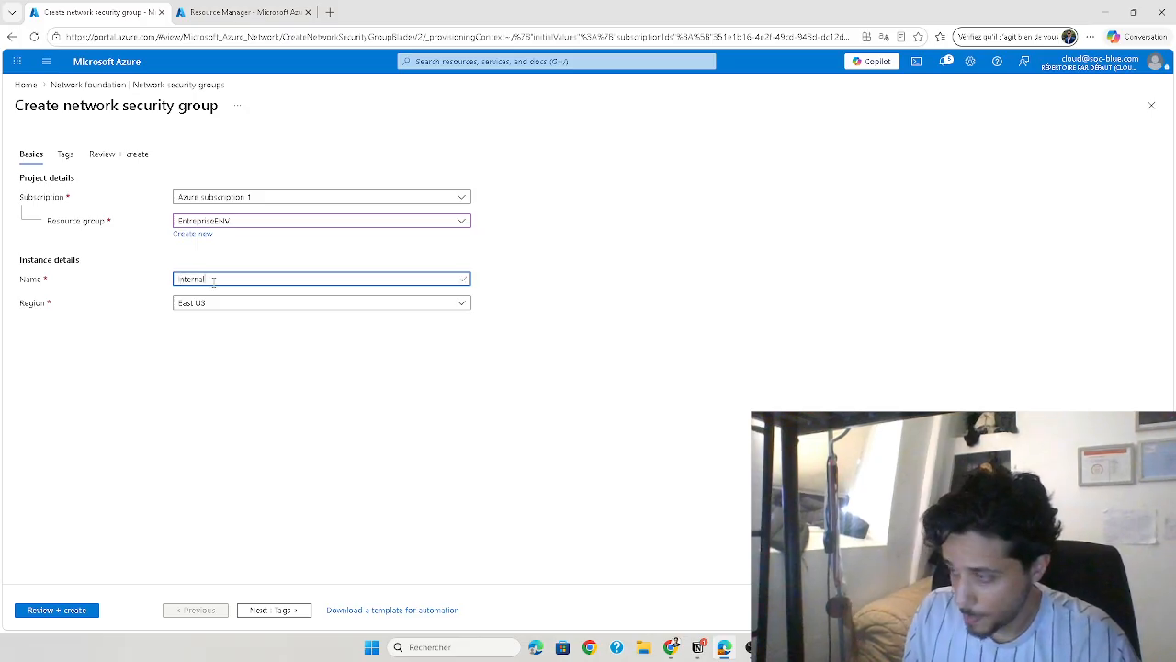
type("-NSG")
left_click(304, 302)
left_click(116, 353)
left_click(76, 610)
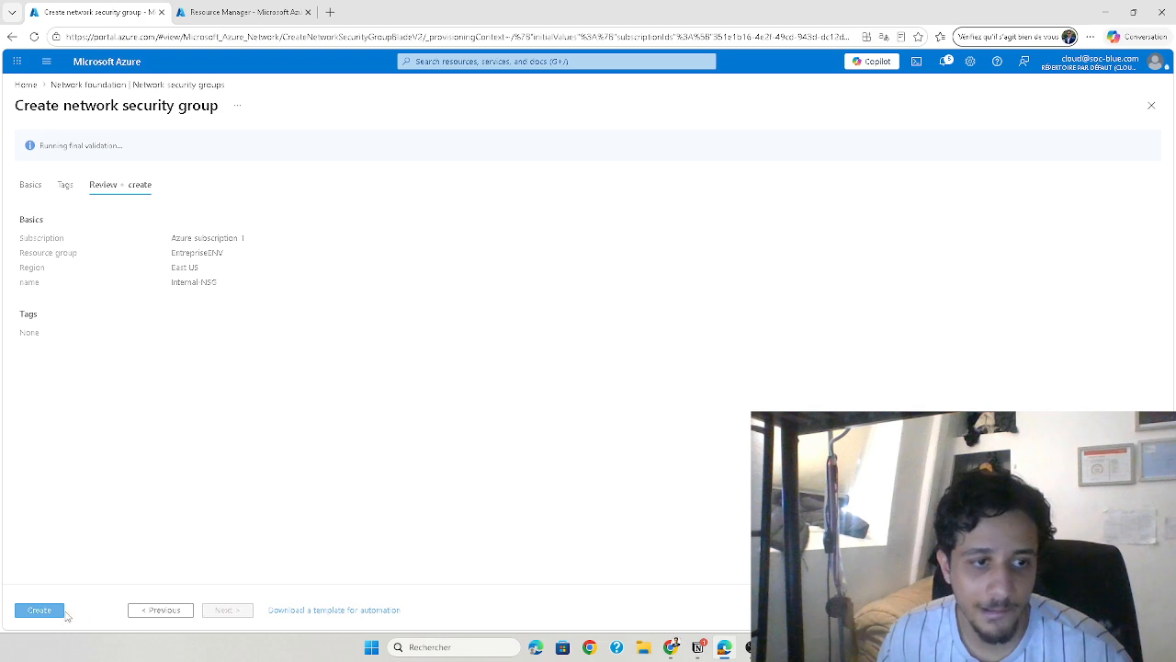
left_click(39, 612)
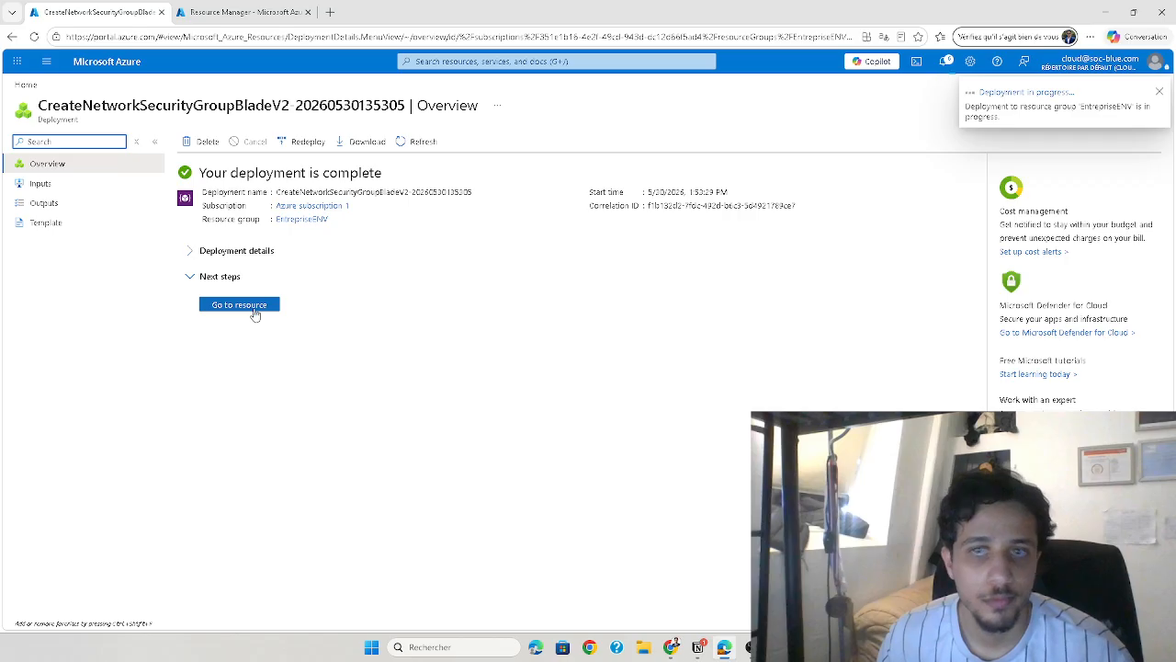
Go to the deployed Internal-NSG resource and open its inbound security rules
left_click(197, 258)
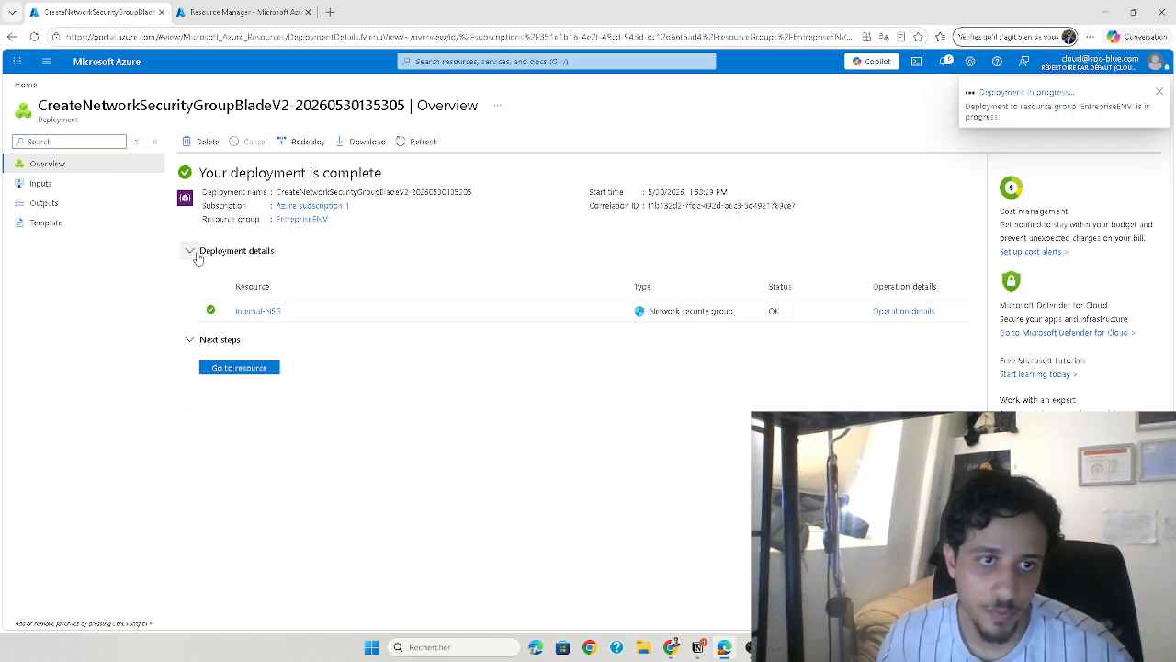
left_click(197, 259)
left_click(270, 306)
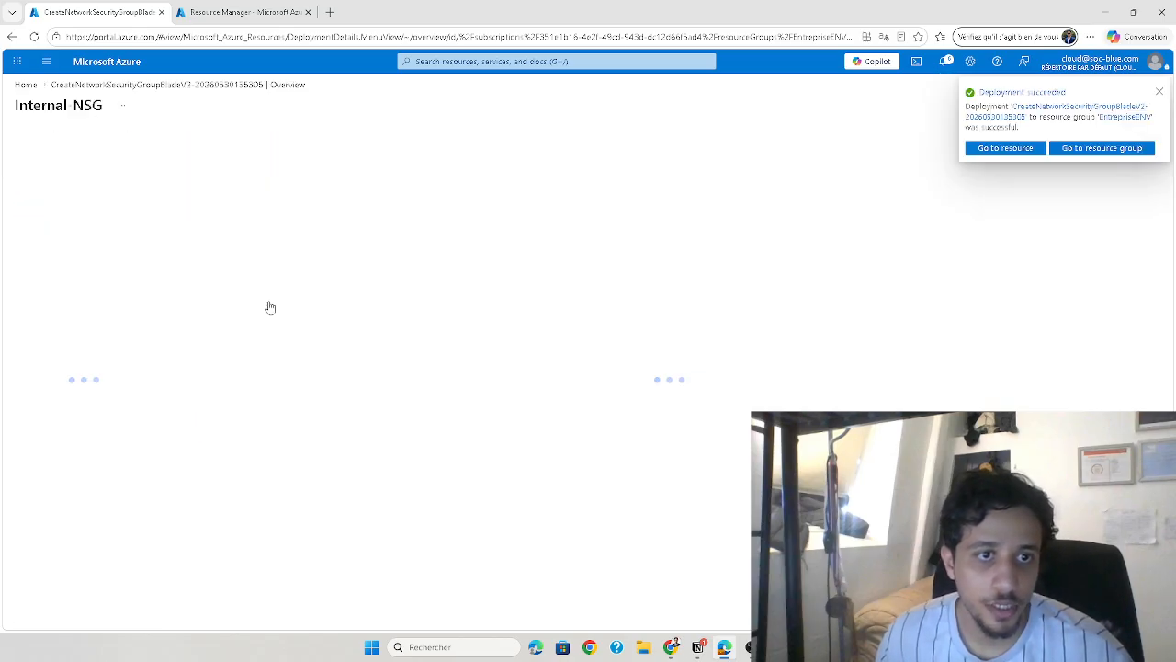
left_click(55, 302)
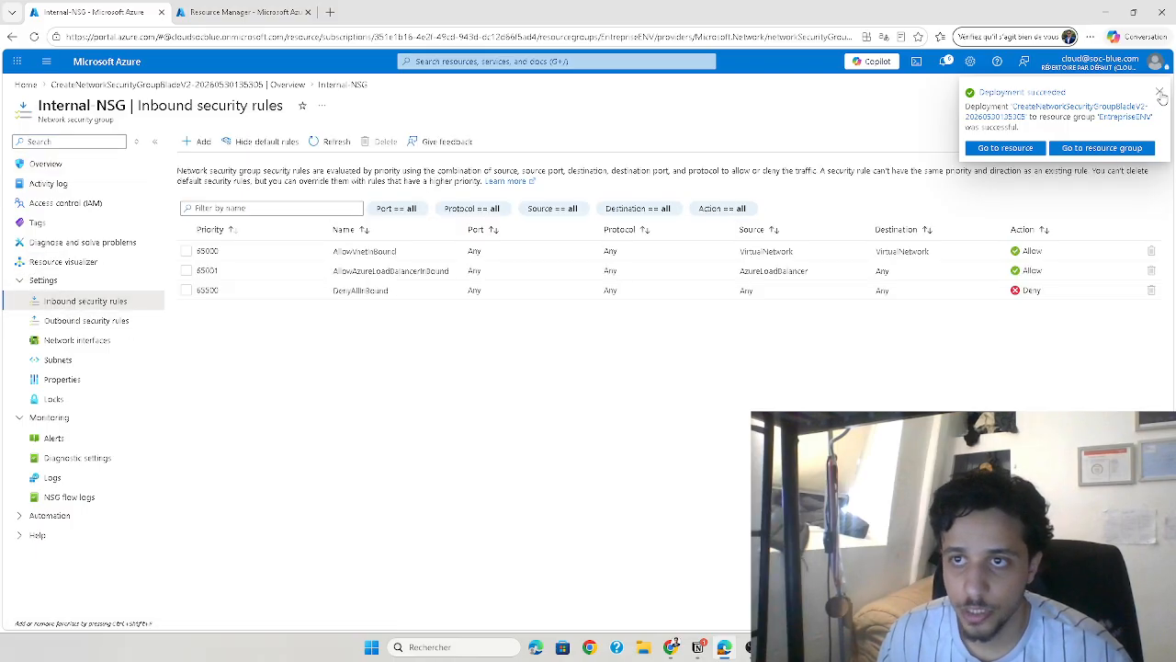
Add an inbound rule to Internal-NSG that allows the RDP service from any source
left_click(196, 140)
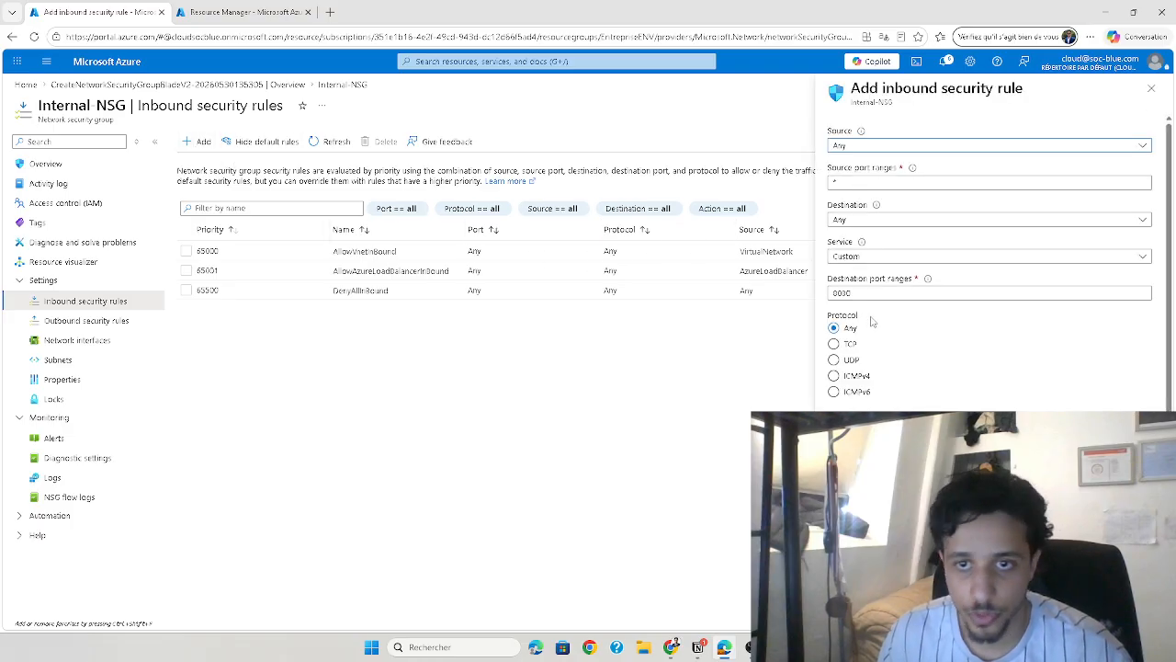
left_click(853, 257)
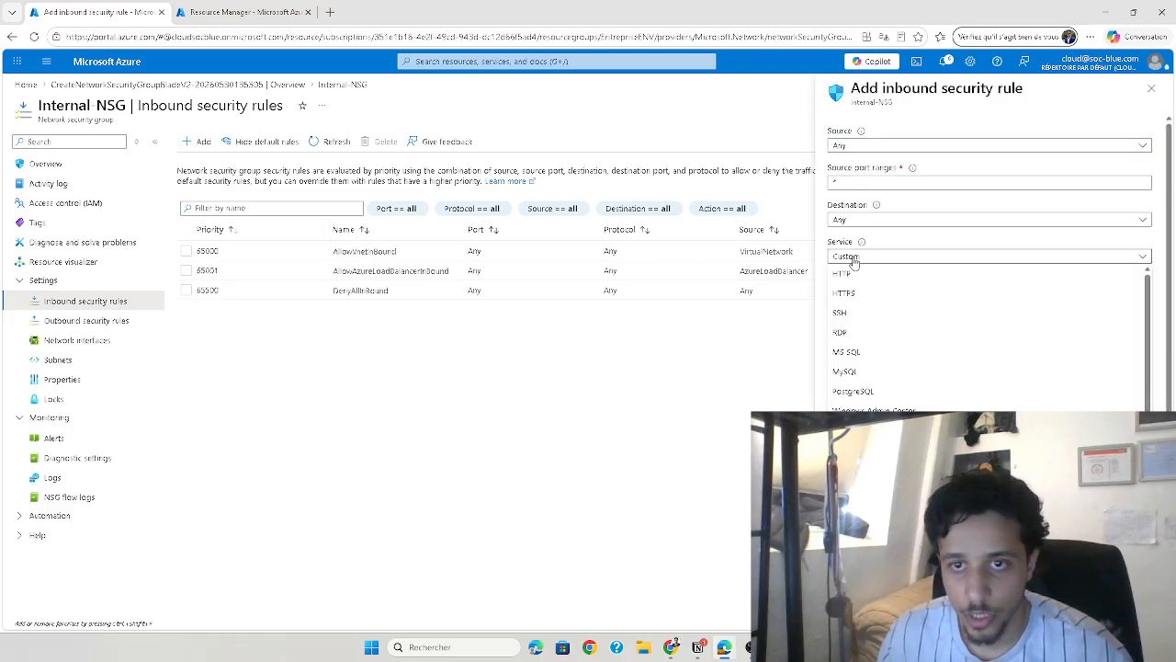
left_click(853, 333)
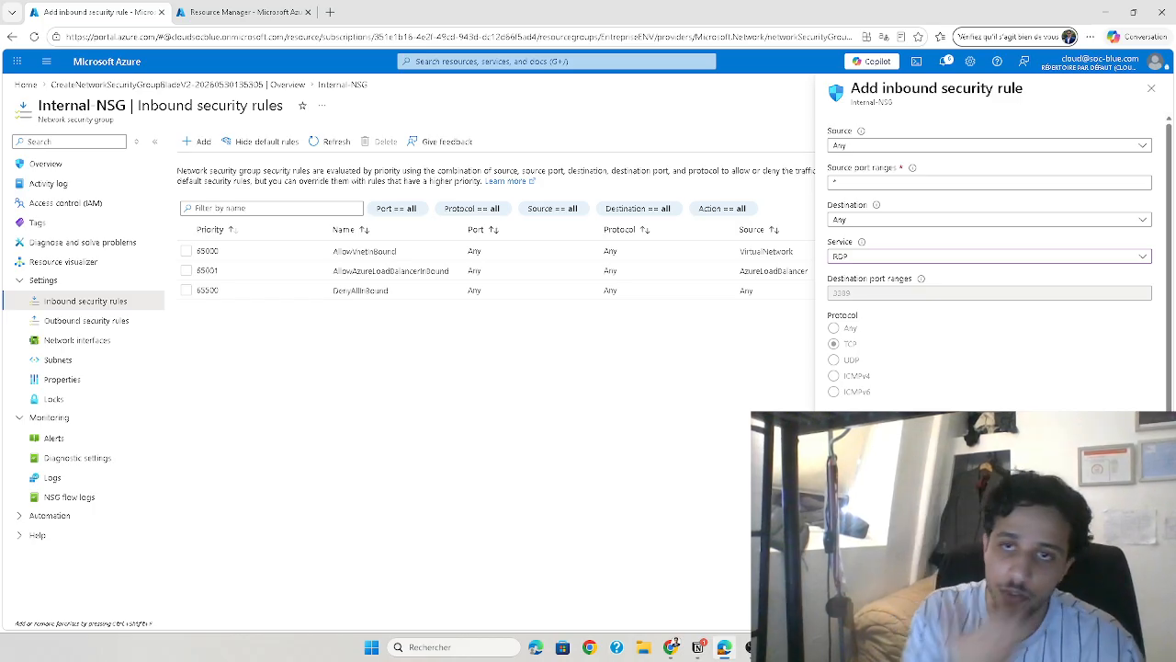
left_click(849, 614)
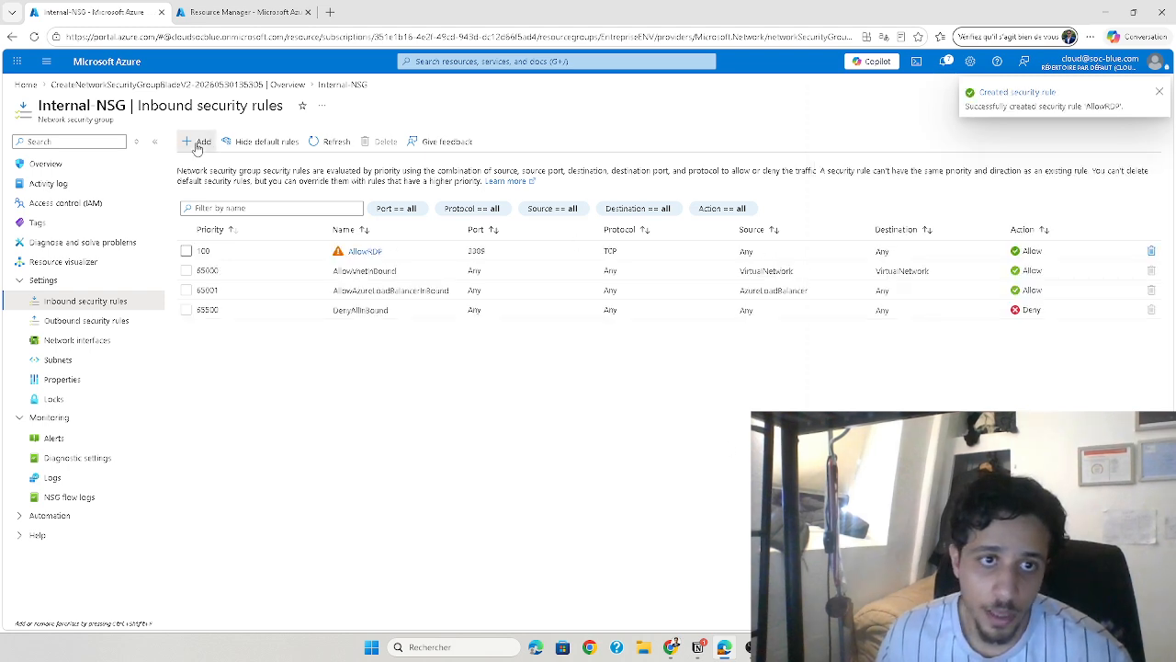
Add an inbound rule to Internal-NSG that allows the SSH service from any source
left_click(879, 290)
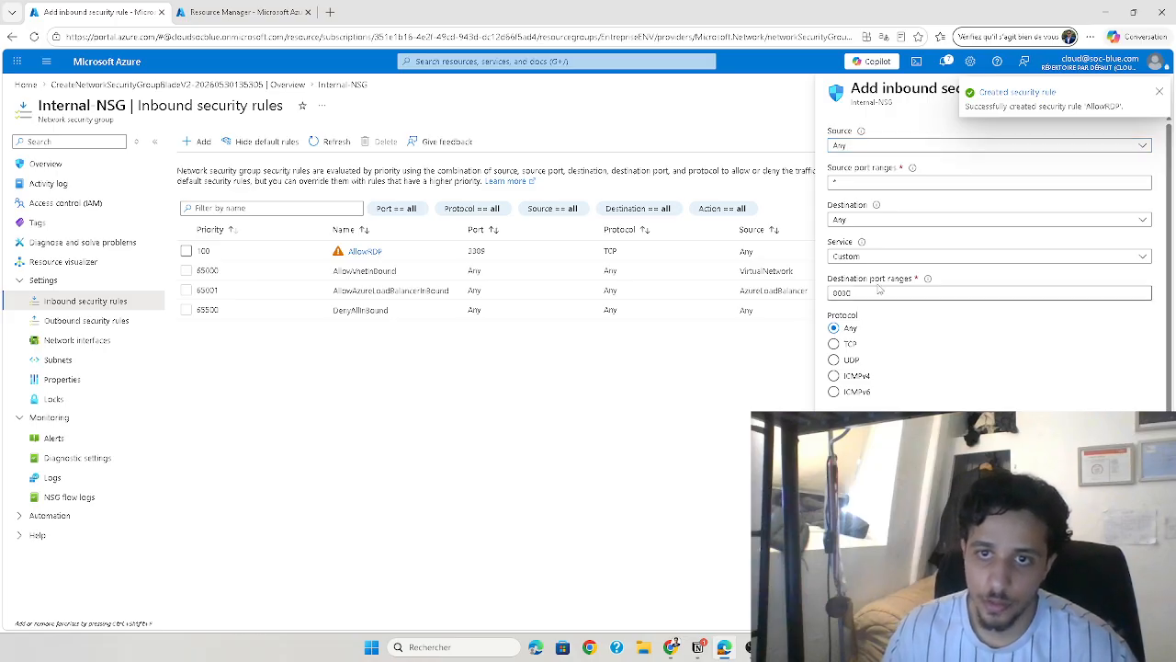
left_click(873, 257)
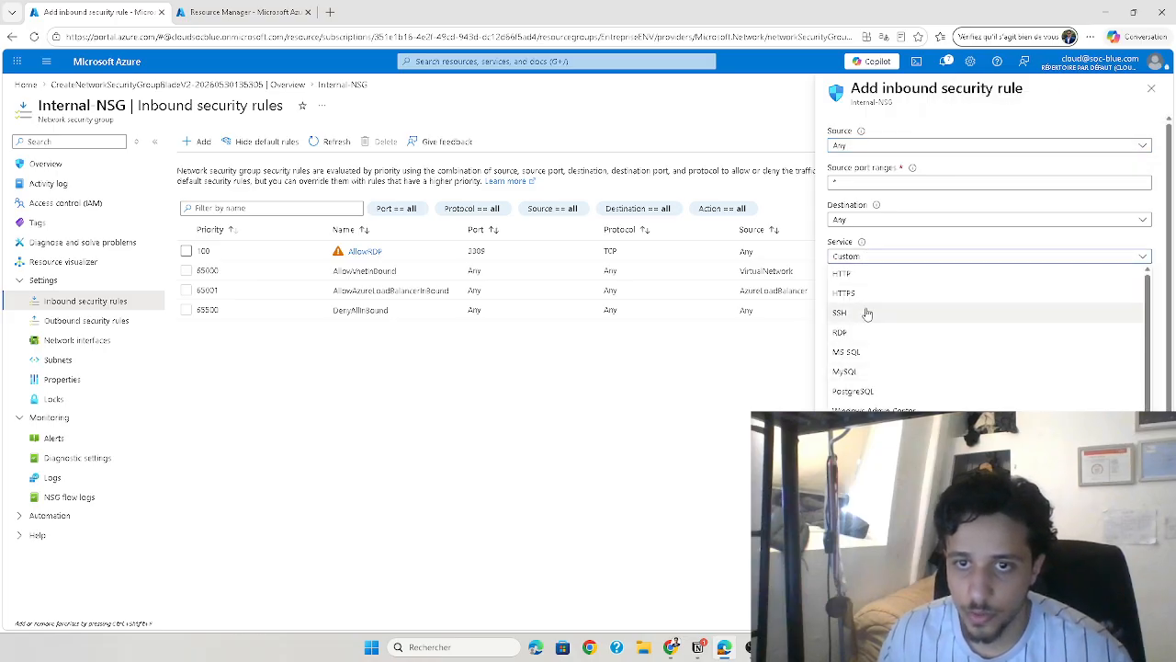
left_click(871, 338)
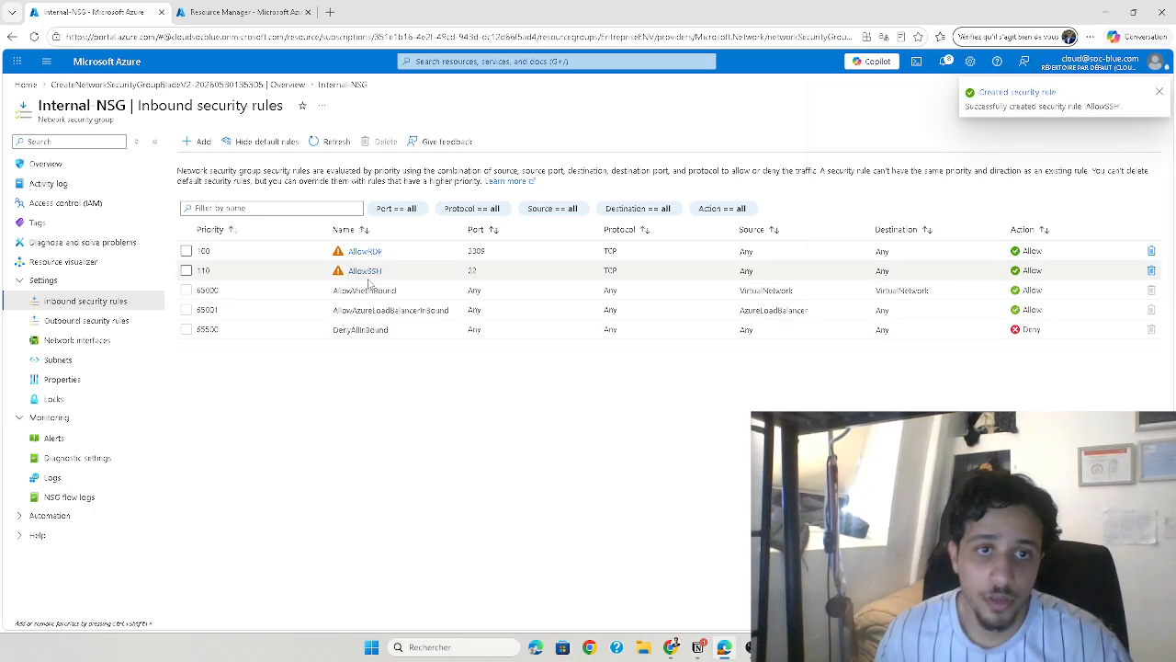
Restrict the source of the AllowSSH rule to My IP address and save the rule
left_click(365, 272)
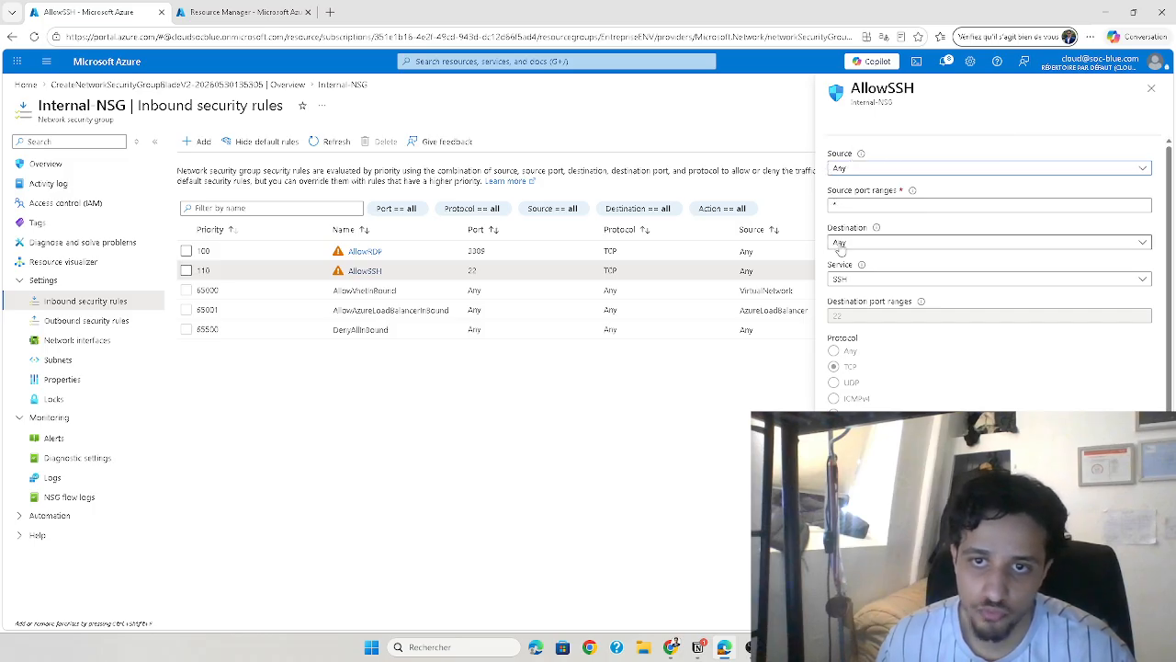
left_click(843, 169)
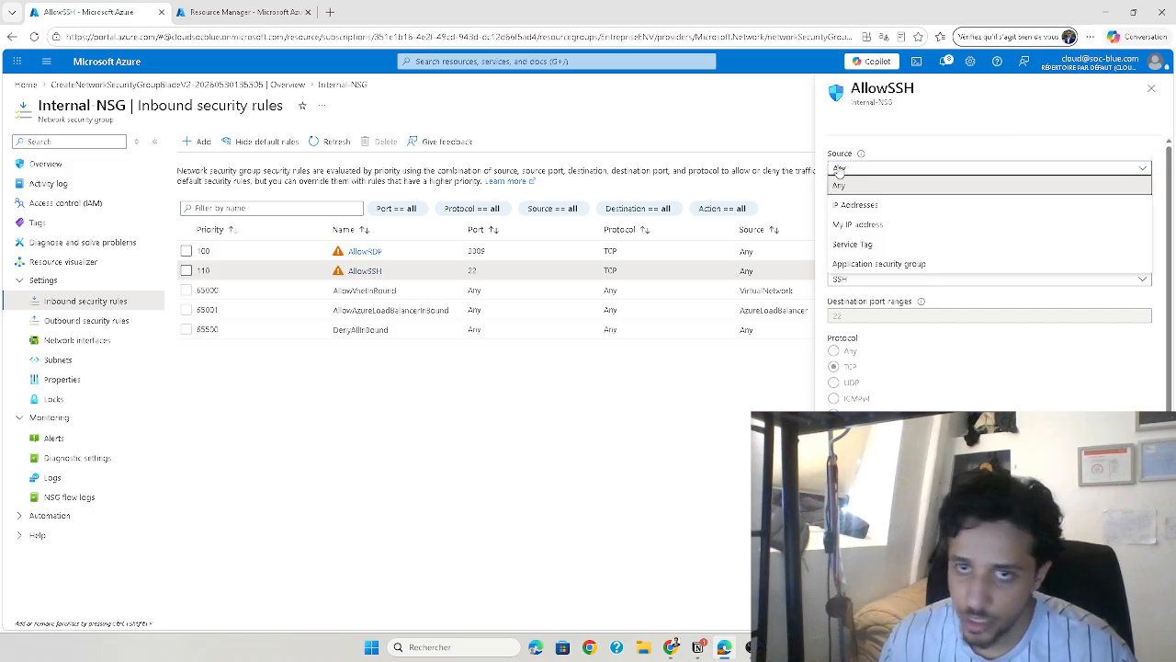
left_click(840, 174)
left_click(840, 174)
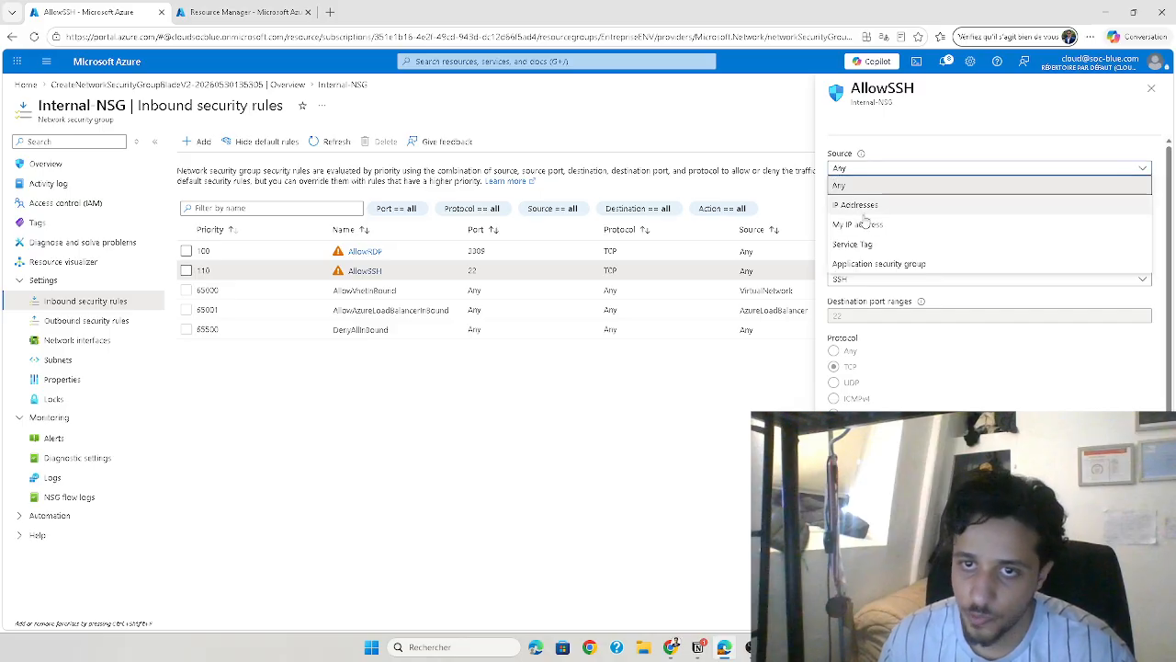
left_click(903, 213)
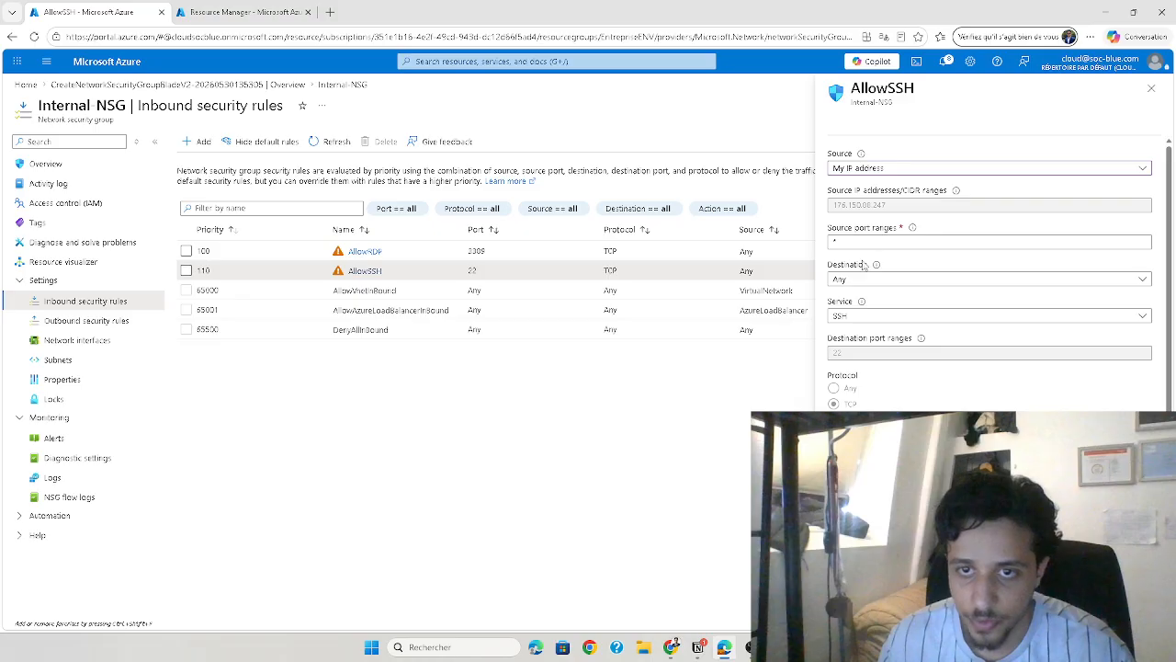
left_click(850, 614)
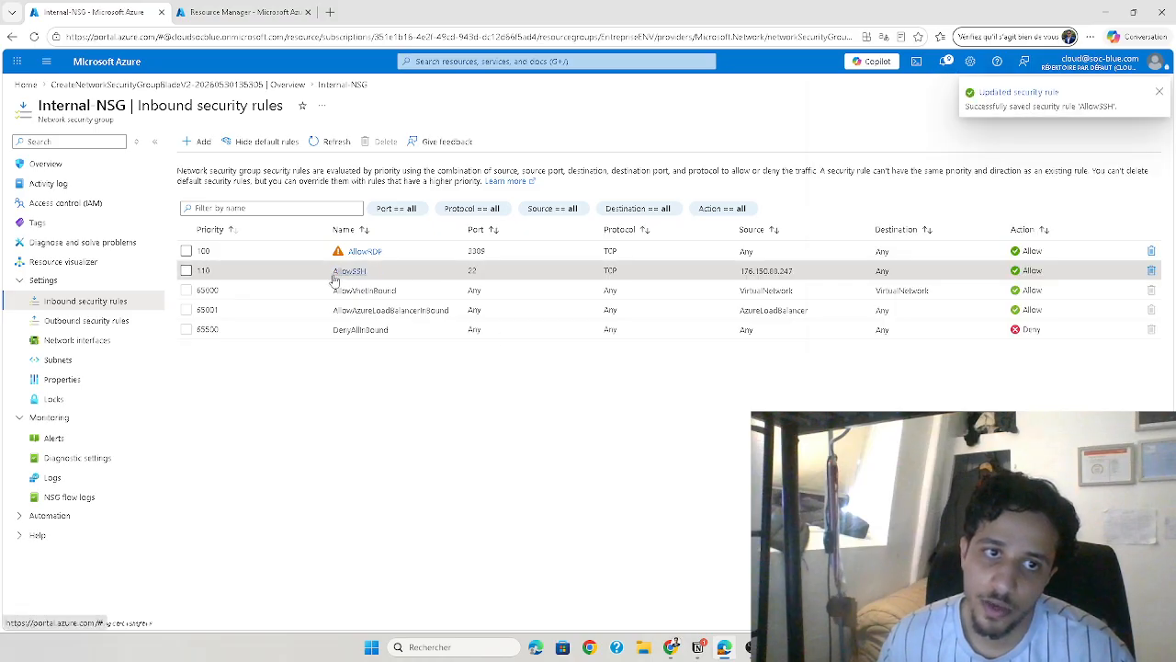
Restrict the source of the AllowRDP rule to My IP address and save the rule
left_click(357, 252)
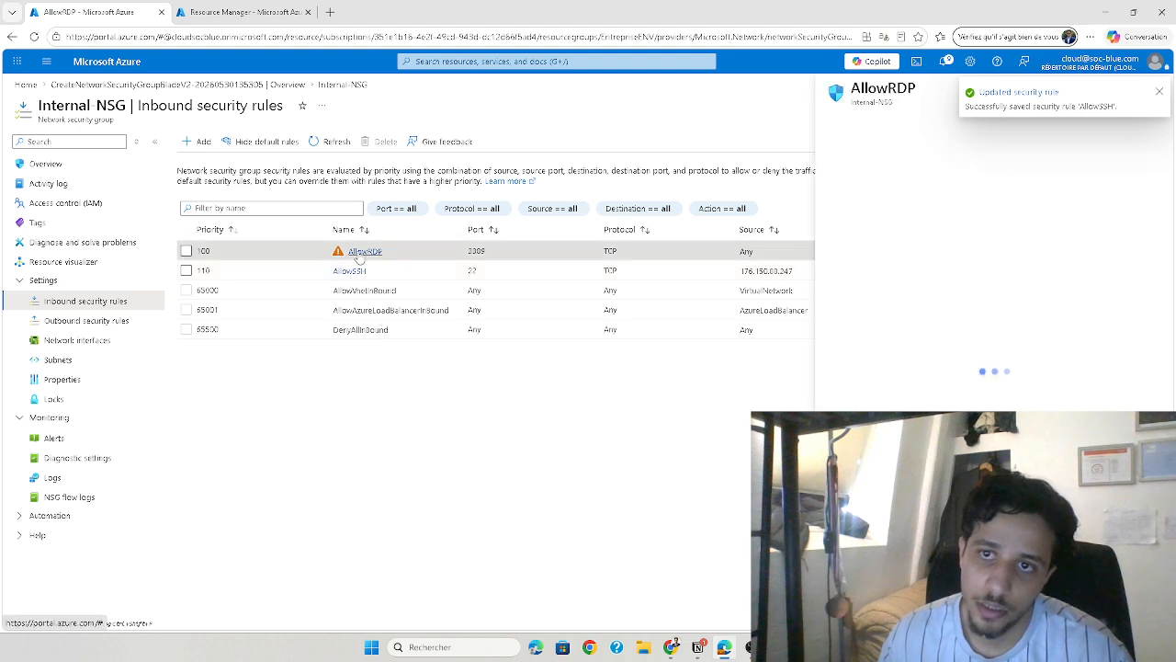
left_click(892, 169)
left_click(878, 226)
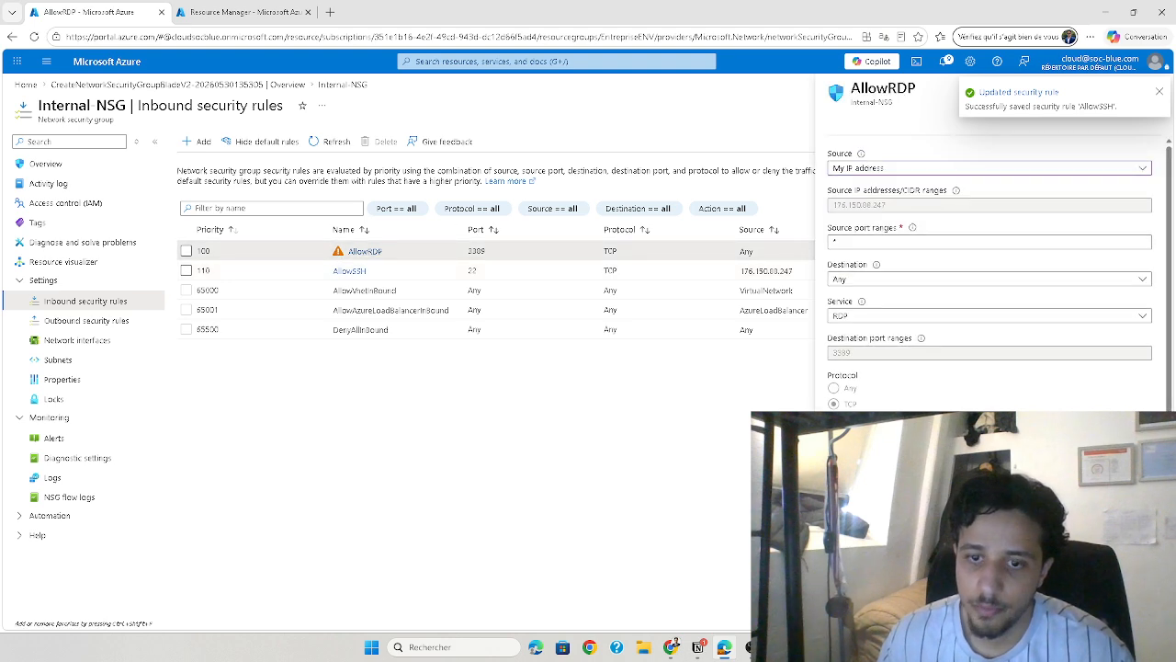
left_click(850, 613)
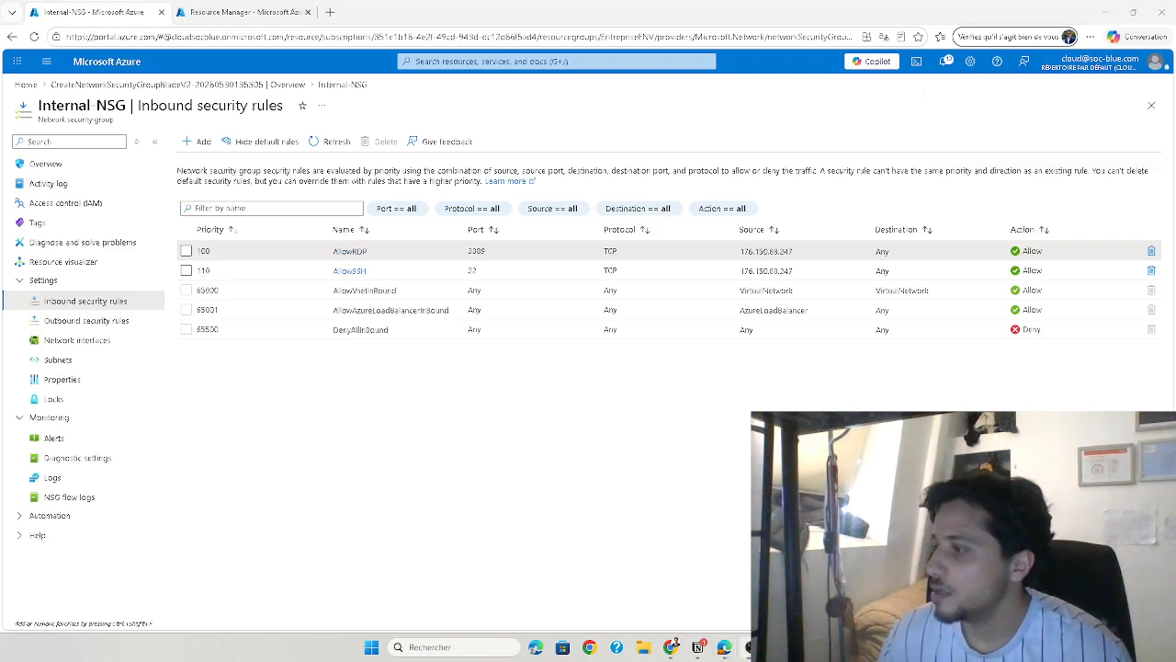
Switch to the Snipping Tool diagram, write a boxed "RDP: SSH" note below the private NSG, outline the workstation, and minimize the window
key("alt+Tab")
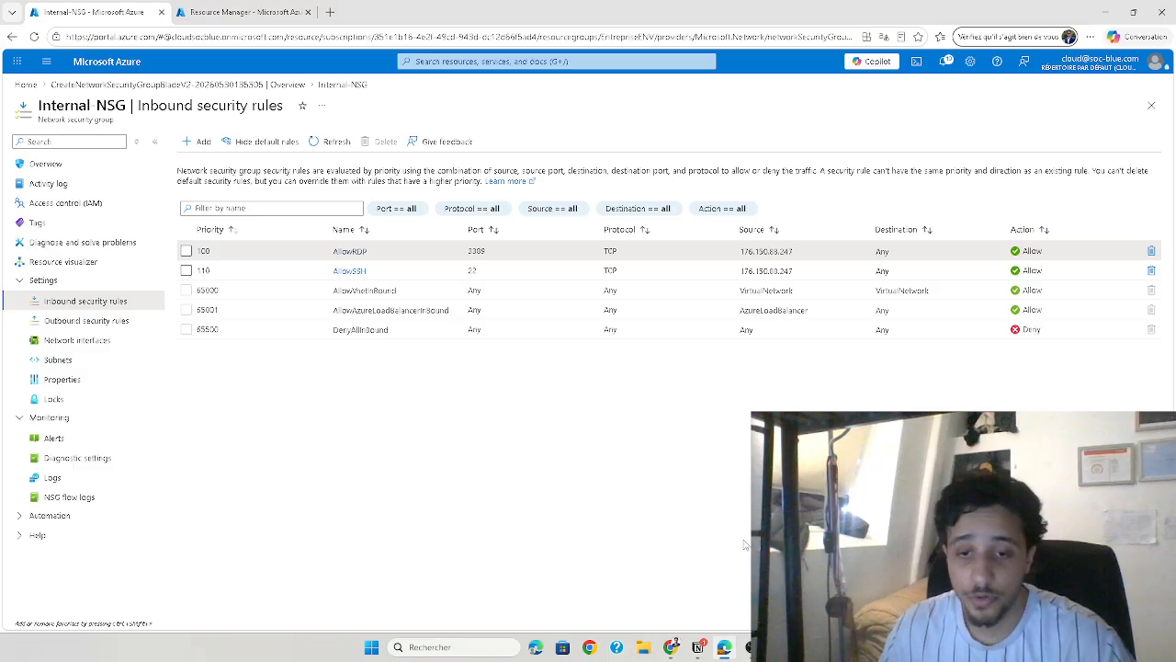
left_click(779, 647)
left_click(778, 647)
left_click(779, 647)
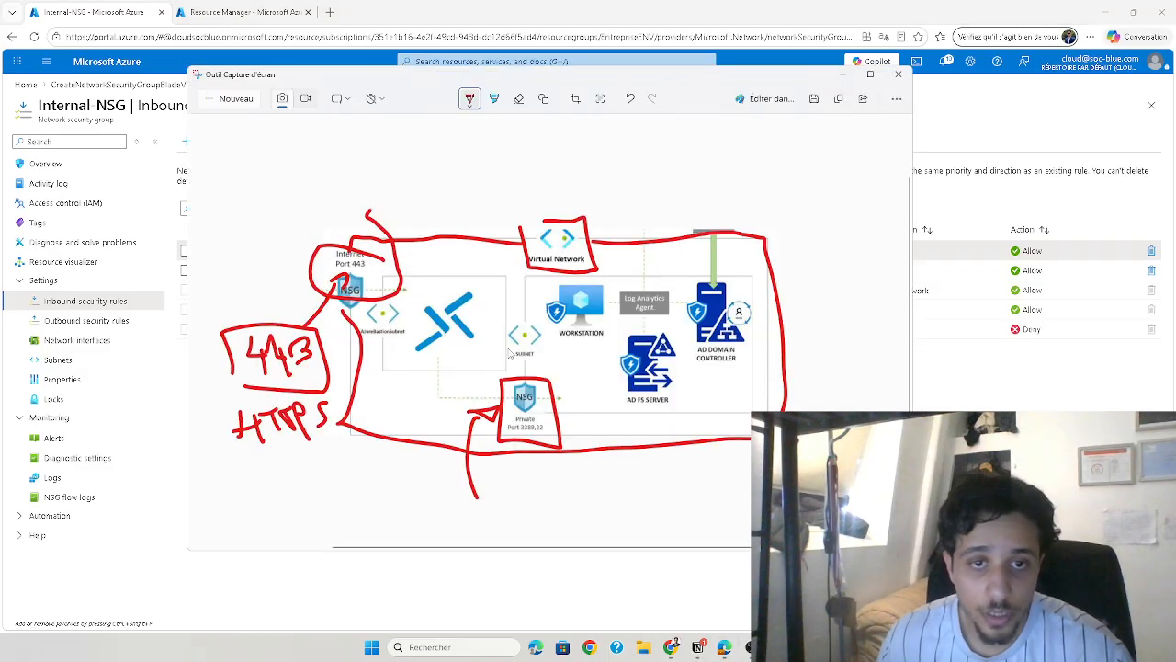
mouse_move(432, 503)
left_mouse_down()
mouse_move(438, 538)
mouse_move(479, 511)
mouse_move(494, 522)
mouse_move(593, 517)
mouse_move(421, 544)
mouse_move(548, 485)
mouse_move(620, 526)
left_mouse_up()
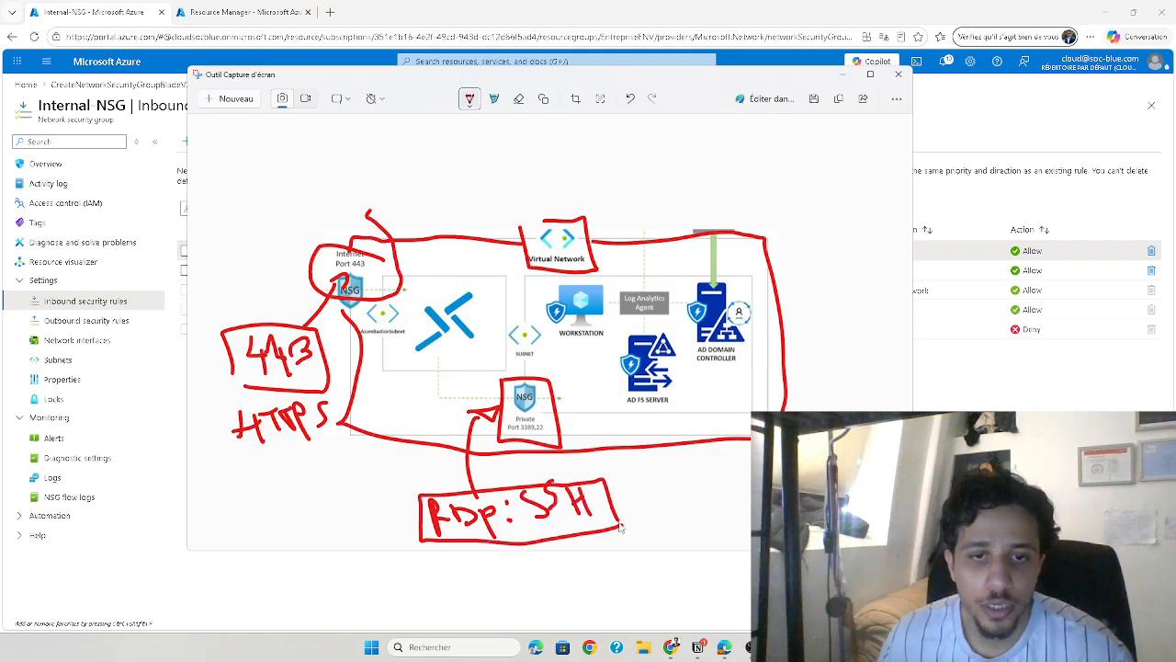
mouse_move(547, 294)
left_mouse_down()
mouse_move(564, 360)
mouse_move(613, 312)
mouse_move(538, 286)
left_mouse_up()
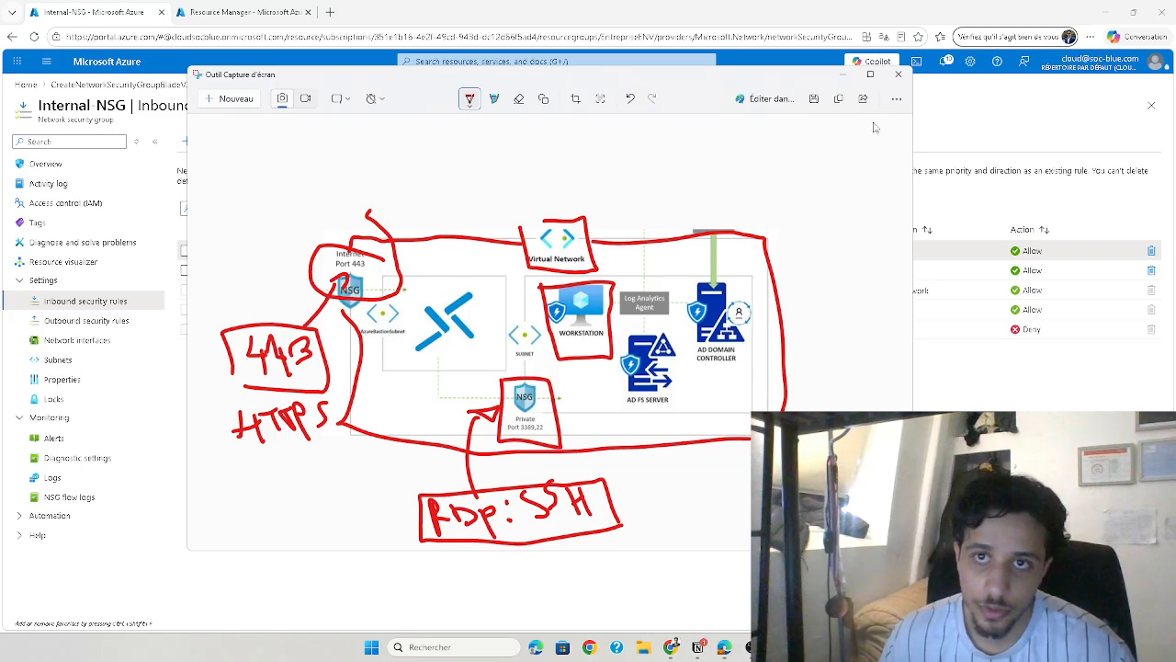
left_click(843, 74)
Go to the EntrepriseENV resource group and collapse its side menu and the resource group list
left_click(549, 62)
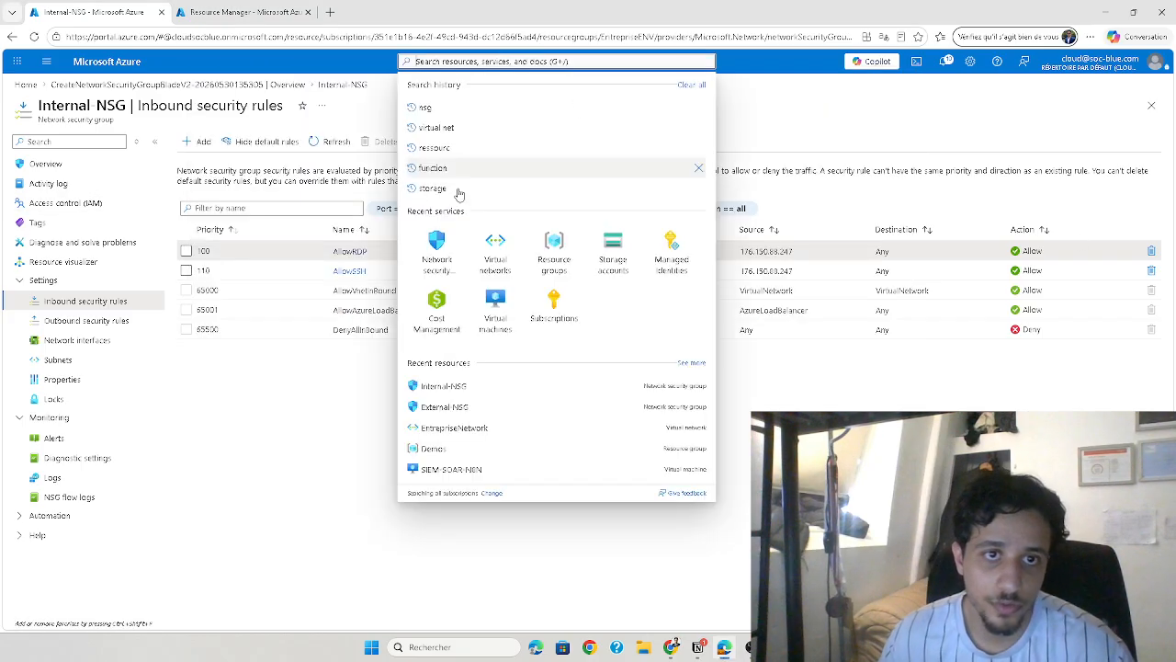
left_click(550, 255)
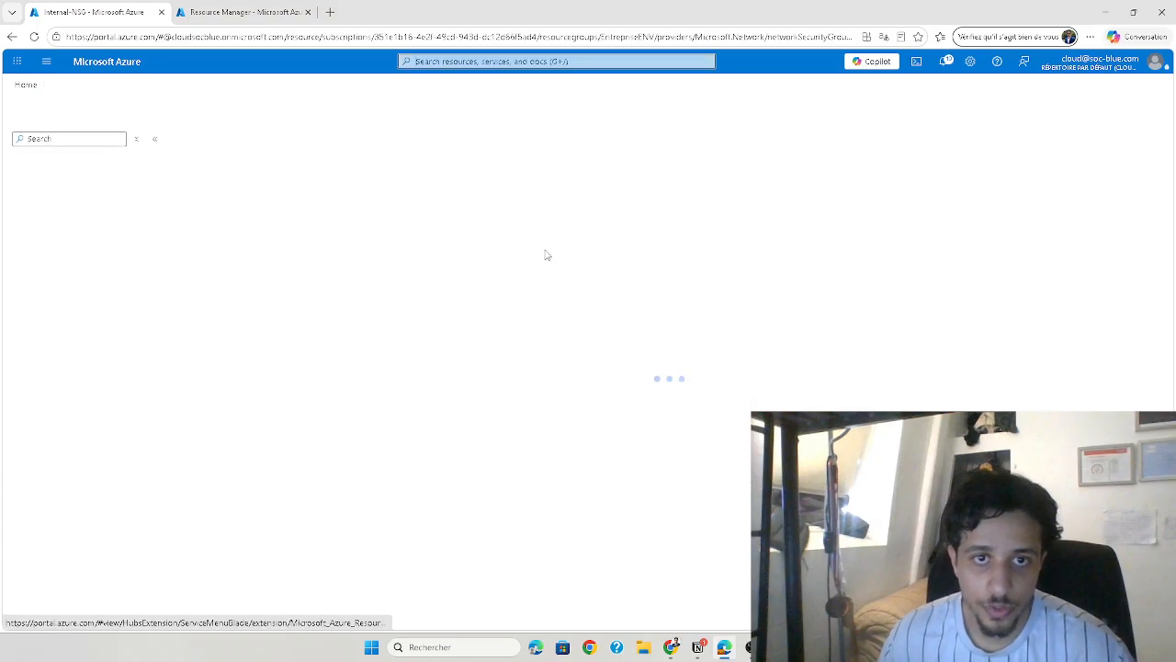
left_click(240, 260)
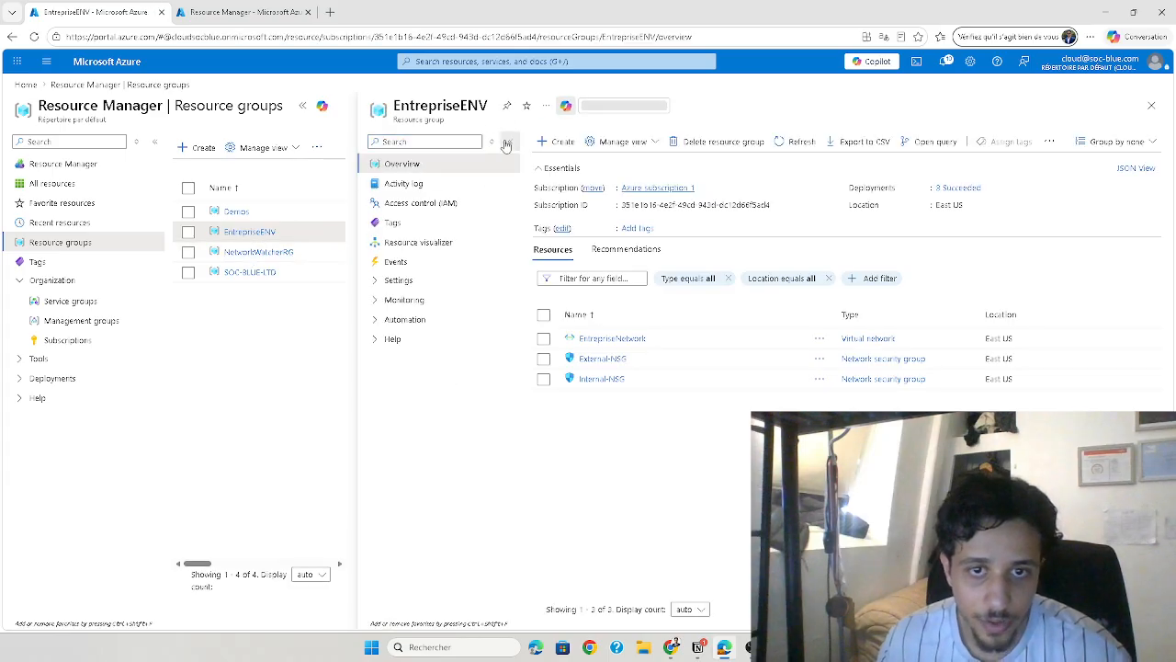
left_click(510, 142)
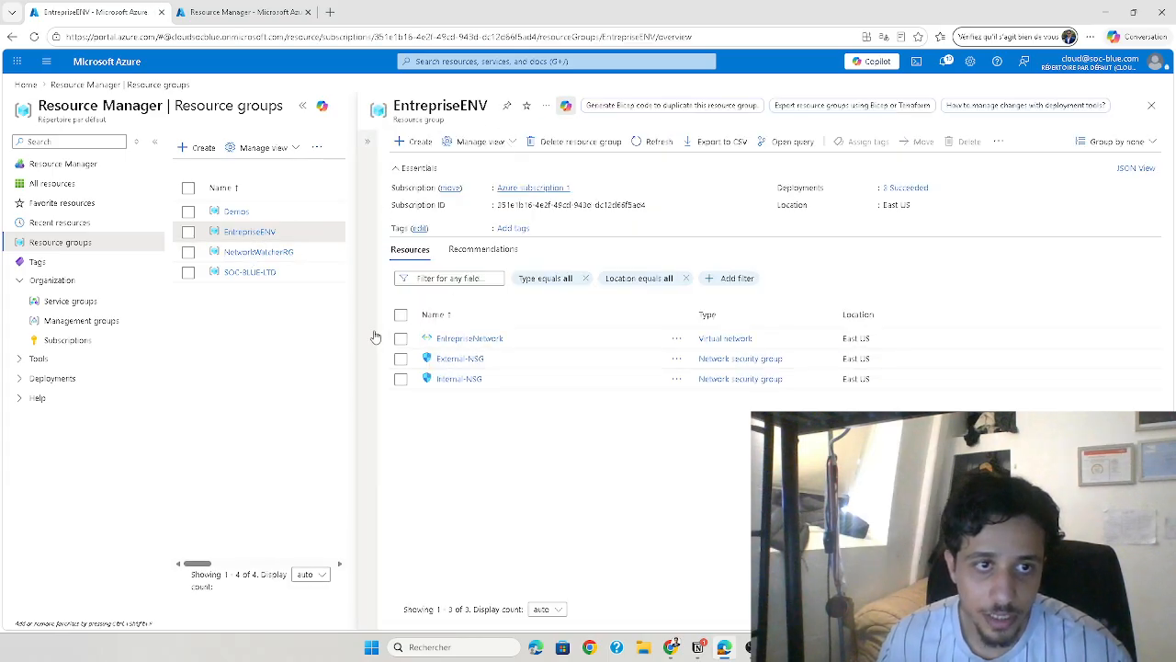
left_click(136, 142)
left_click(173, 106)
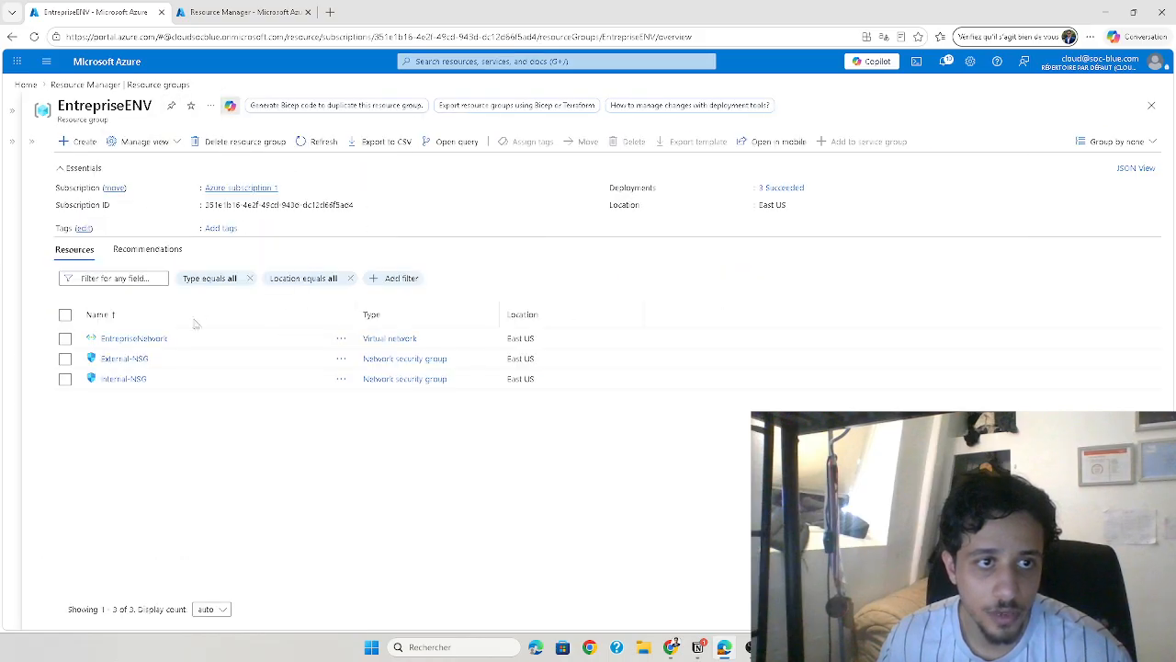
Start creating a virtual machine in EntrepriseENV from the Marketplace's Windows Server 2022 Datacenter image
left_click(81, 145)
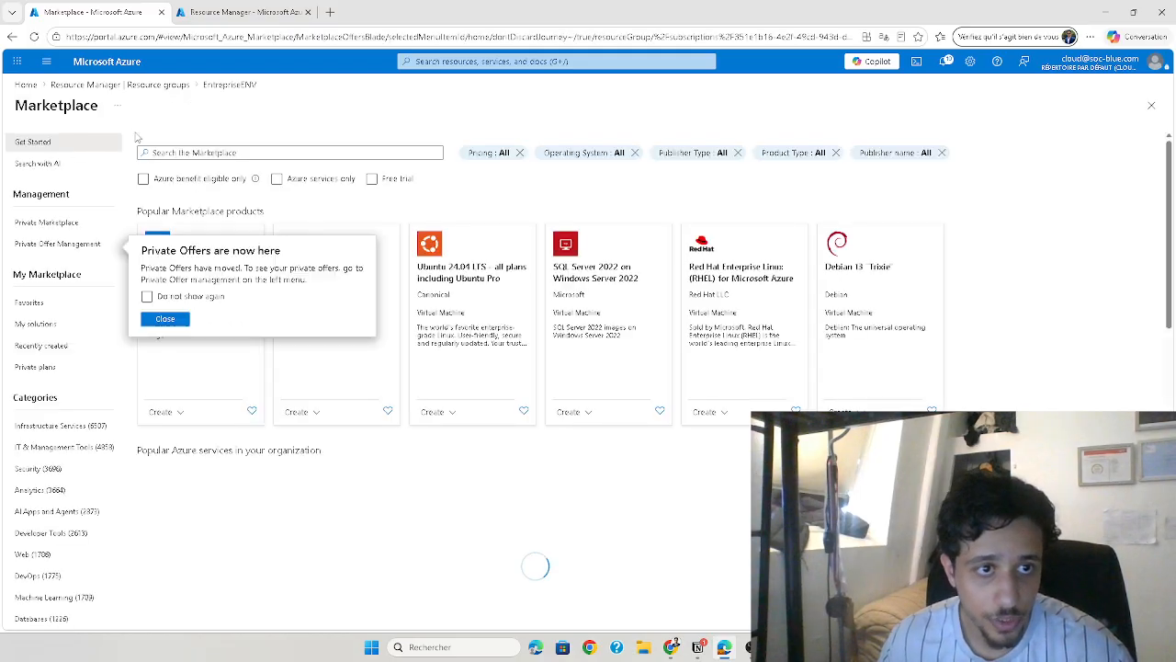
left_click(164, 318)
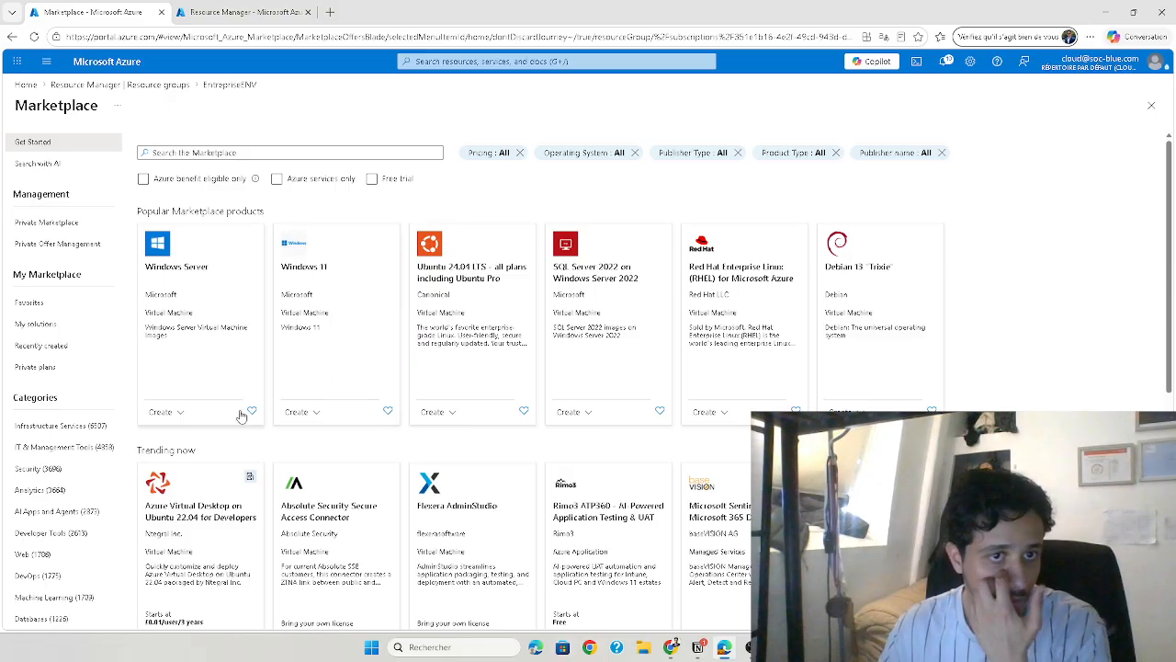
left_click(182, 411)
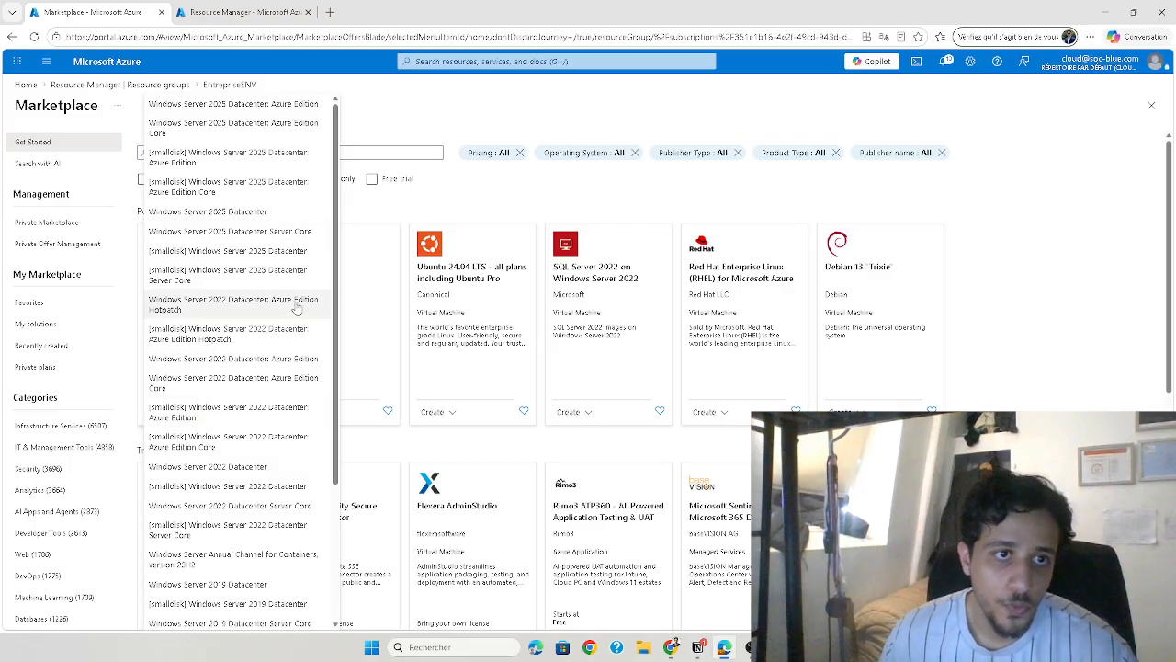
left_click(232, 467)
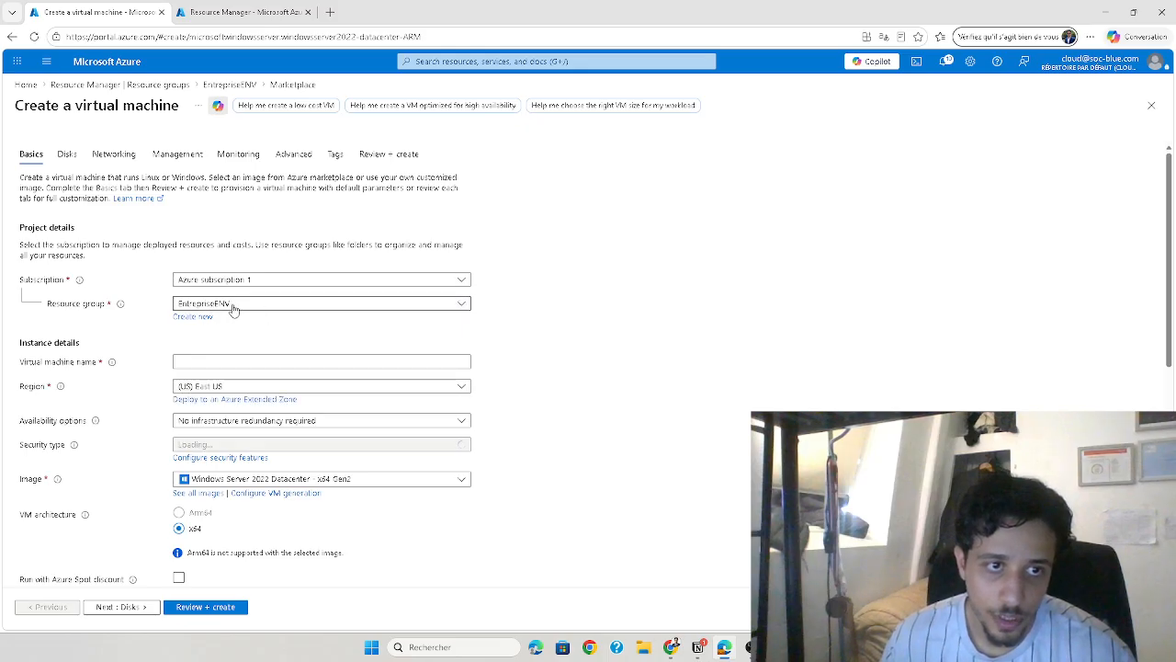
Name the virtual machine DomainController and choose the Standard_DC1ds_v3 size with 1 vCPU and 8 GiB memory
left_click(233, 365)
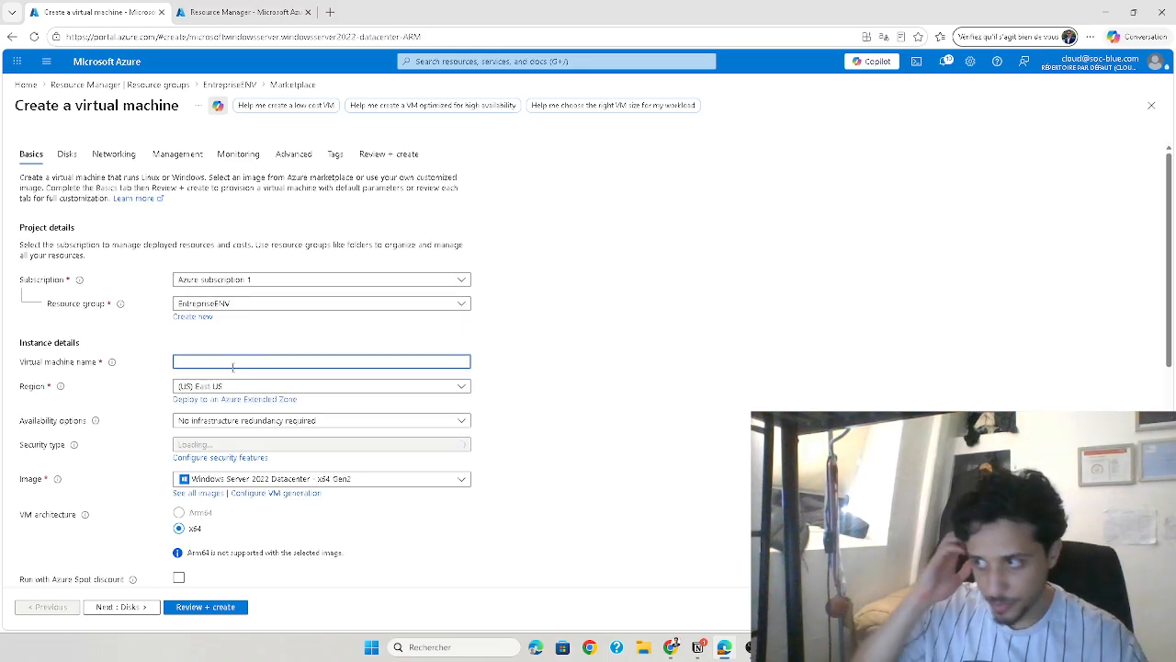
type("DomainController")
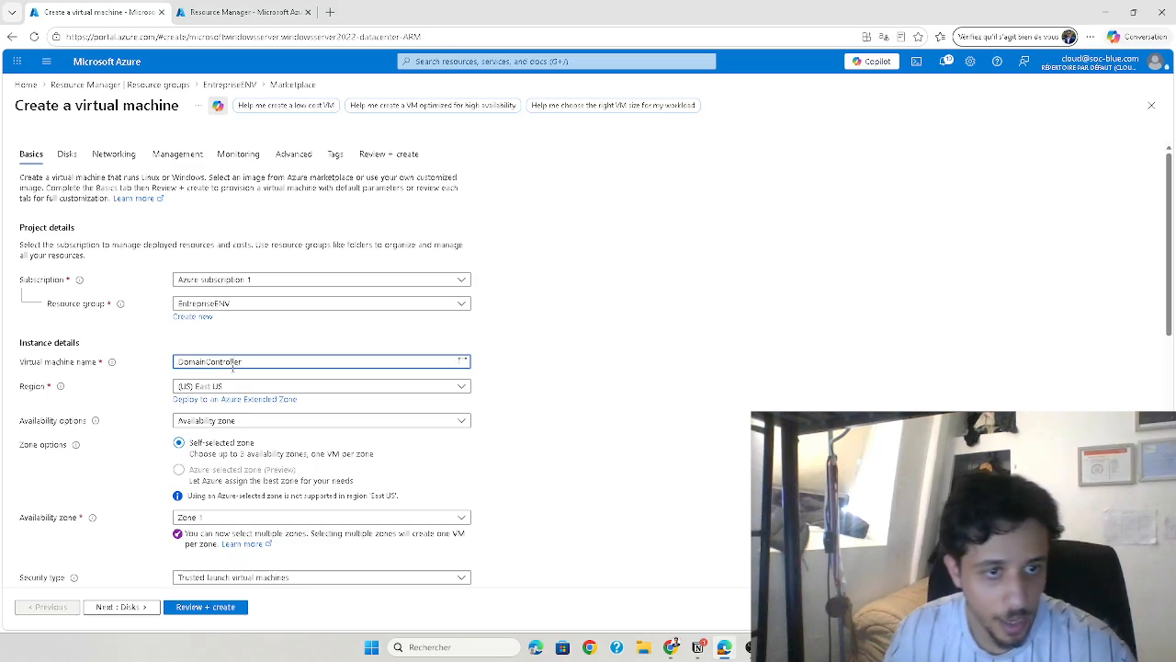
scroll(233, 367, "down", 3)
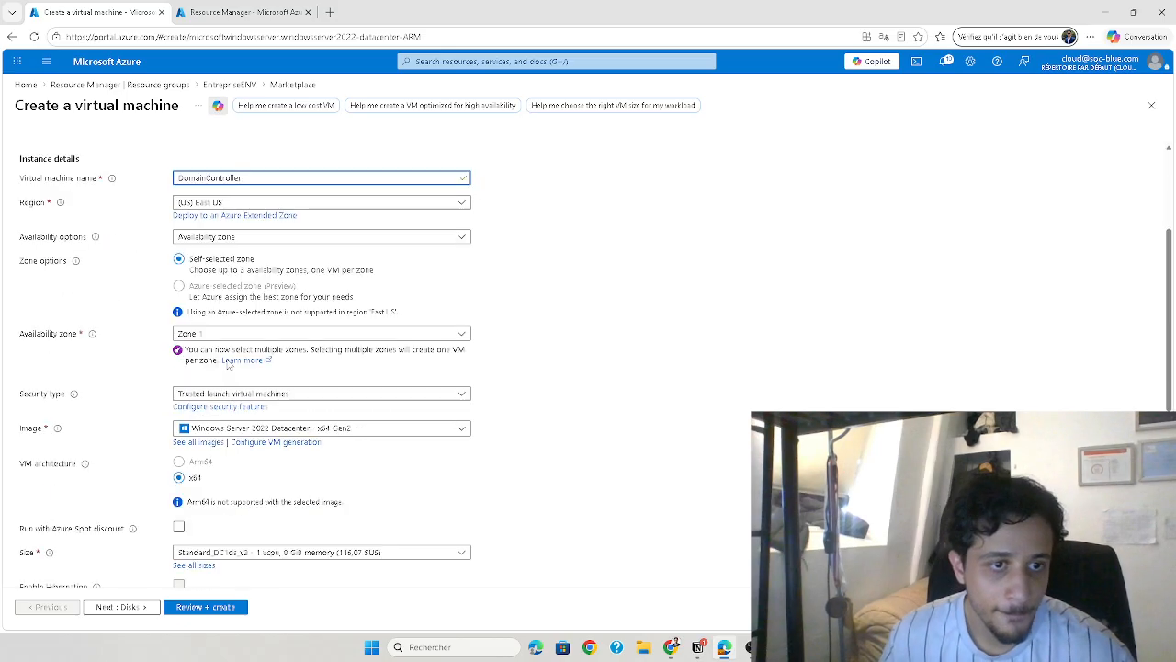
scroll(248, 428, "down", 1)
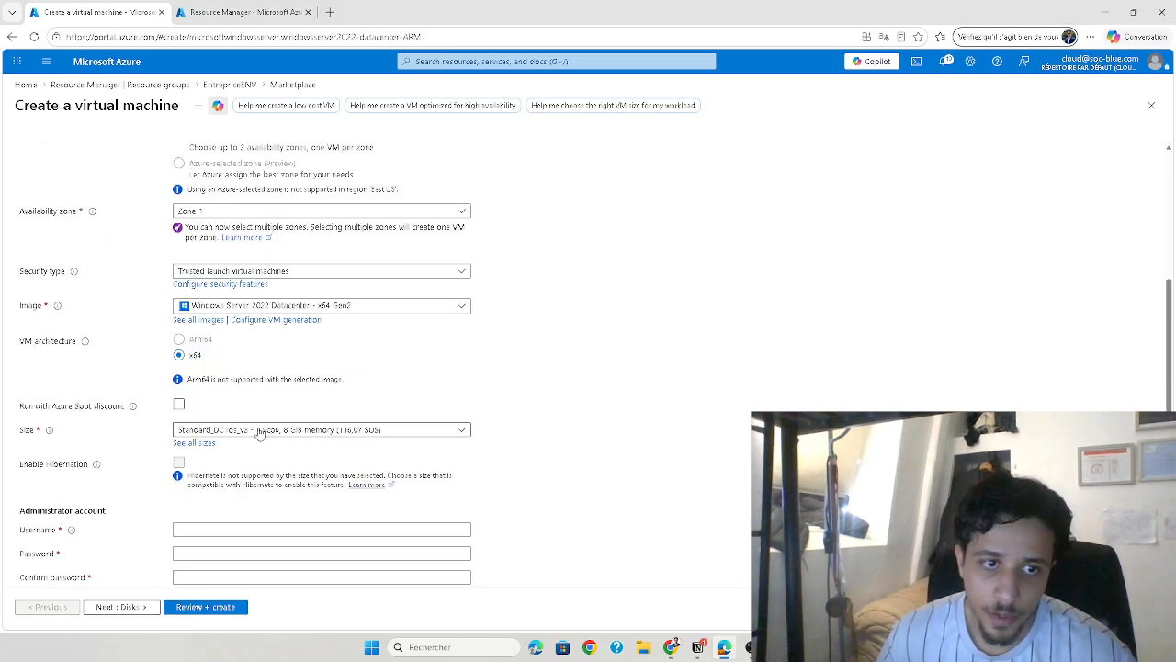
left_click(260, 432)
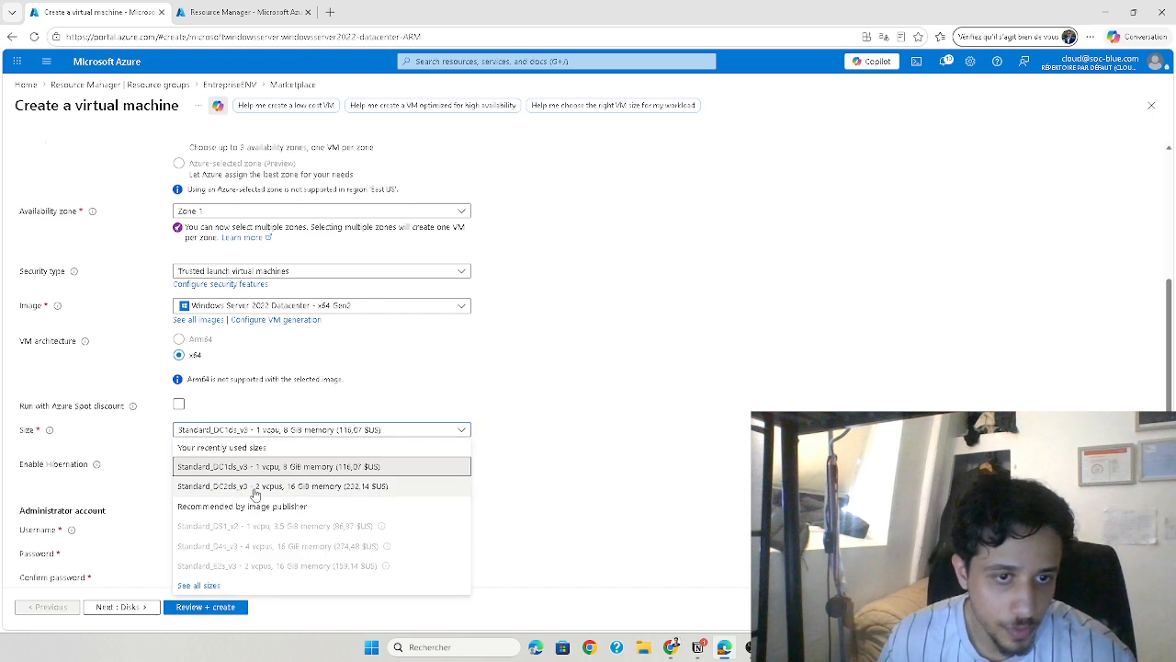
left_click(261, 467)
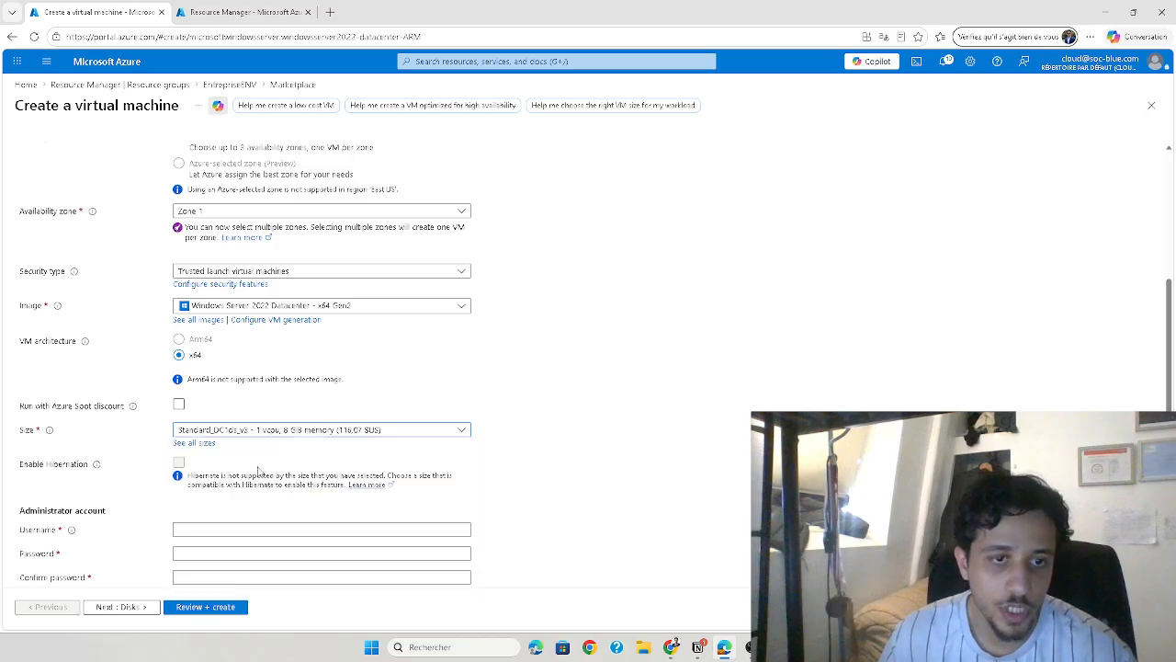
Set the administrator username to azureuser, then enter and confirm the administrator password
scroll(296, 442, "down", 2)
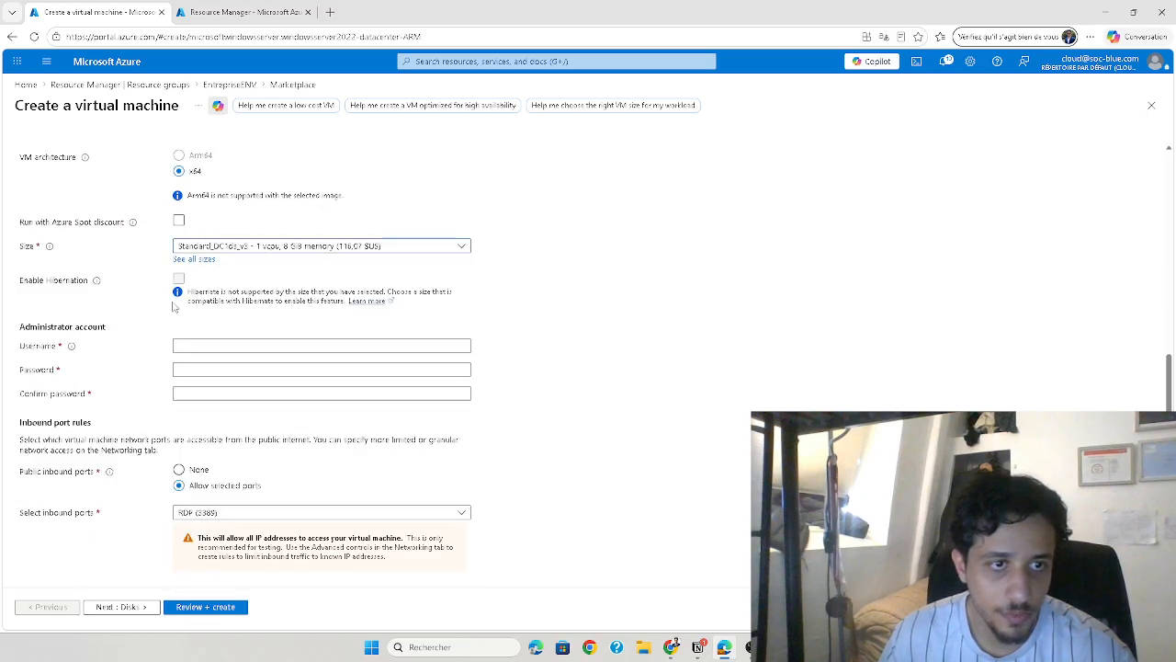
left_click(222, 344)
type("azure")
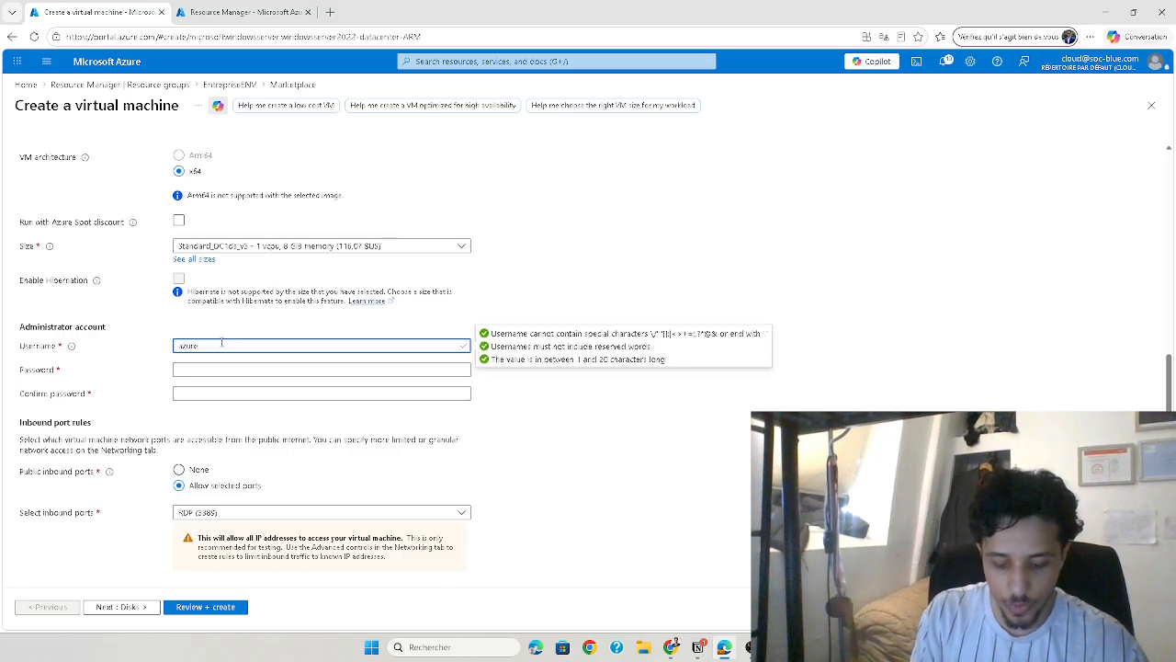
type("r")
key("Tab")
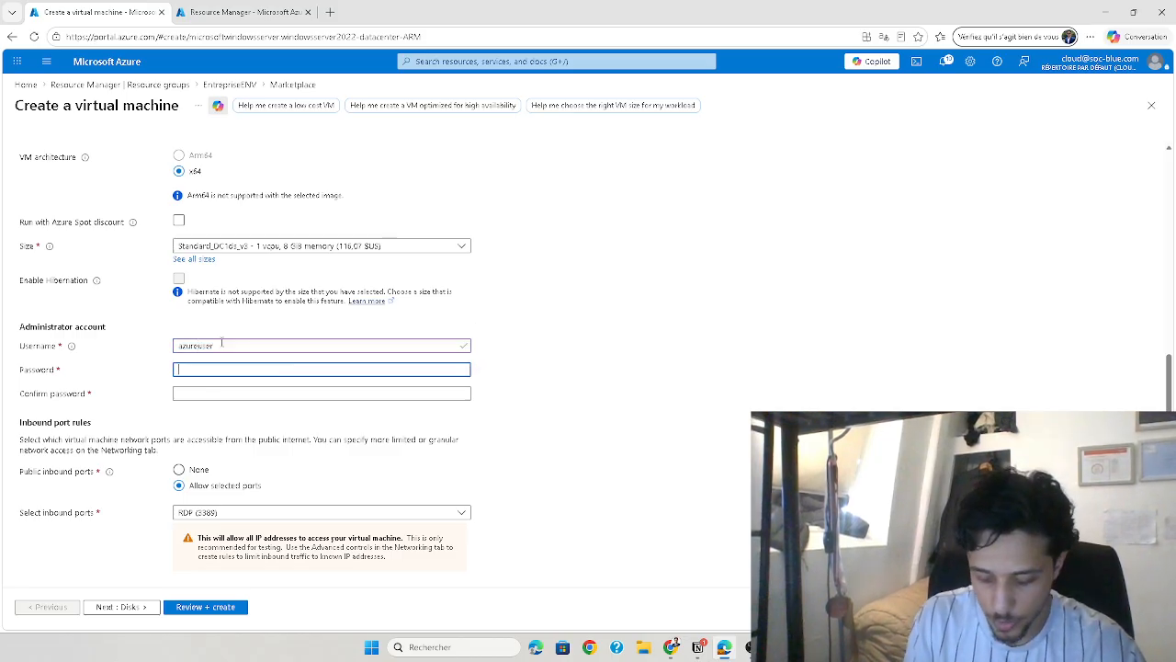
type("**********")
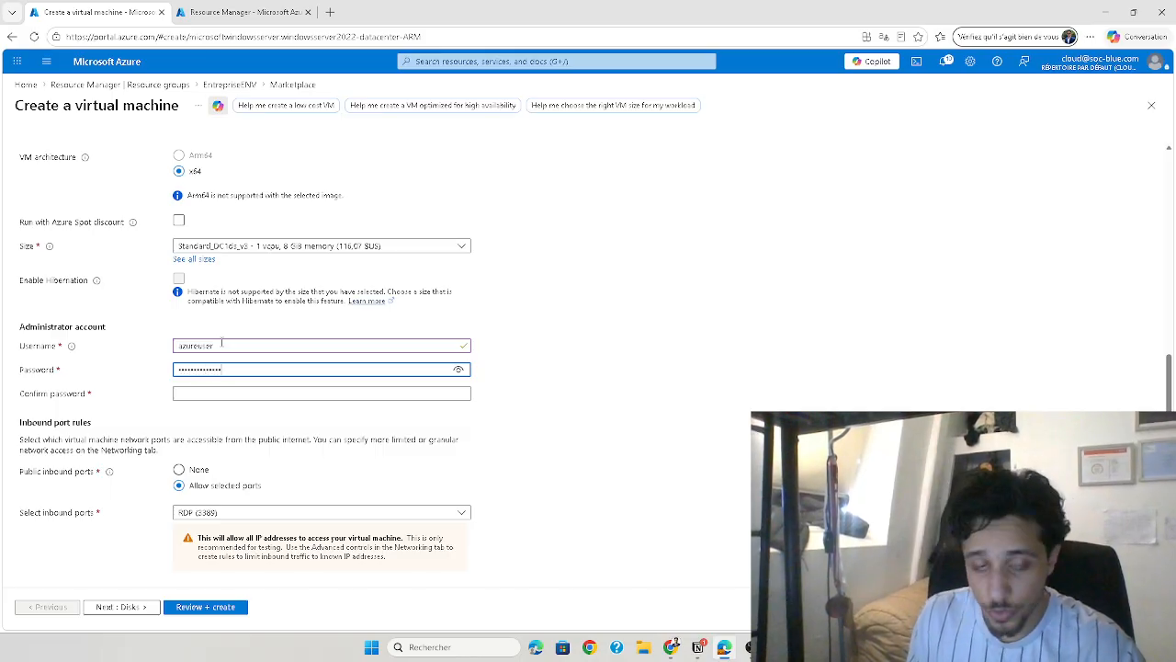
key("Tab")
type("*******")
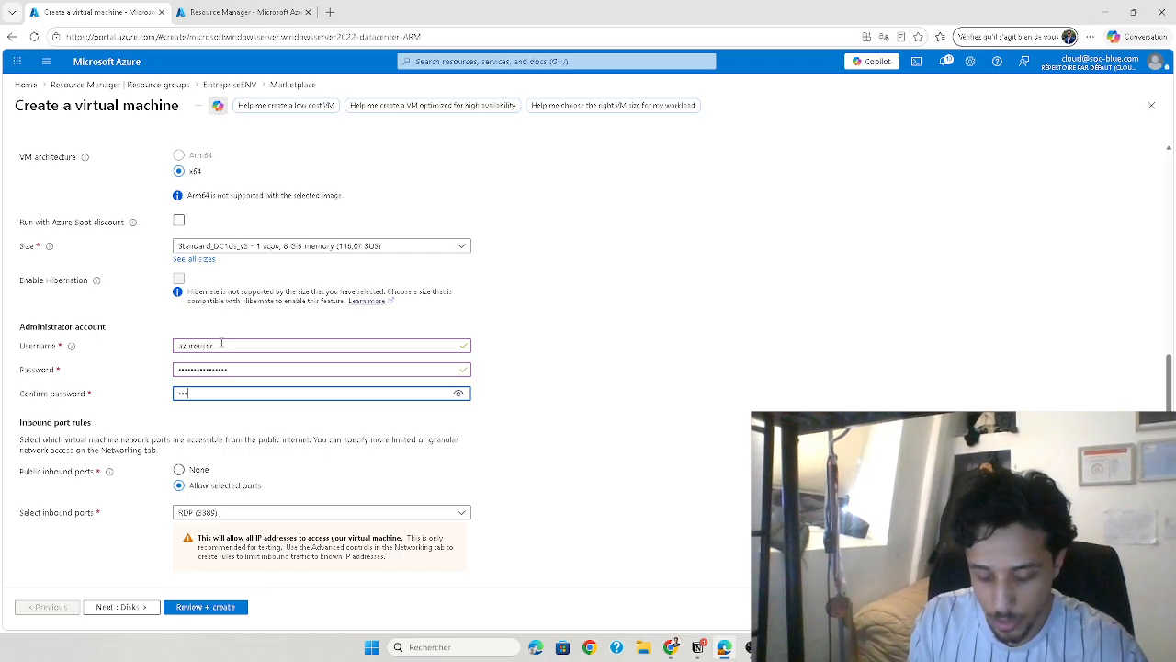
type("*********")
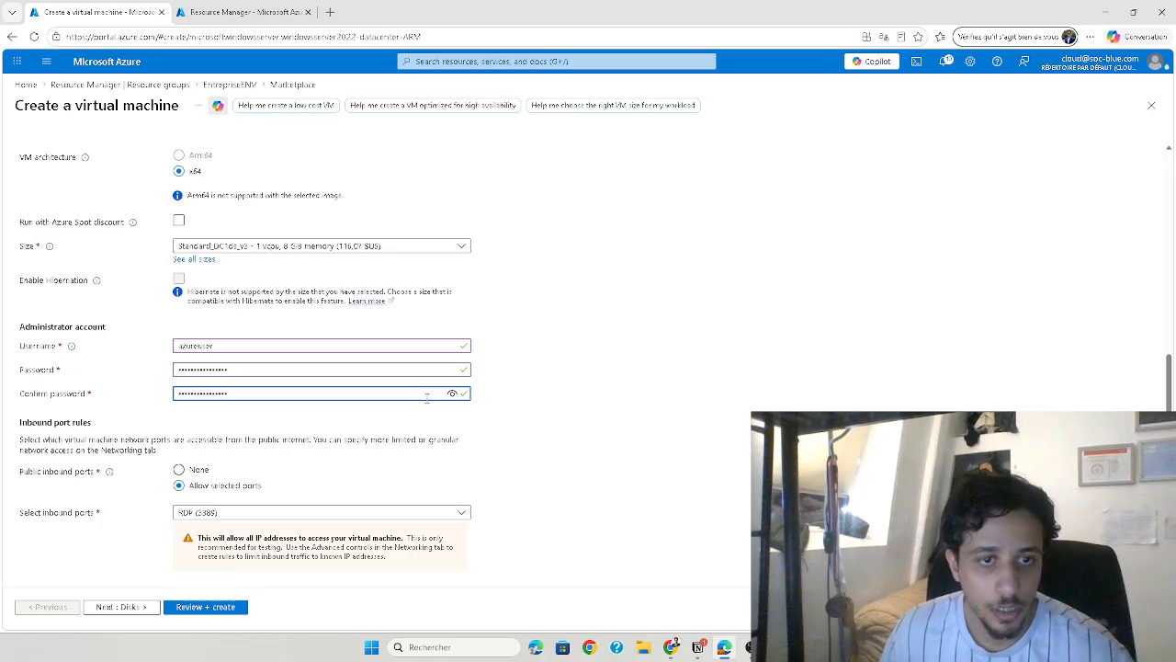
Keep the default inbound port, licensing and disk settings and proceed to the virtual machine's networking settings
scroll(280, 468, "down", 1)
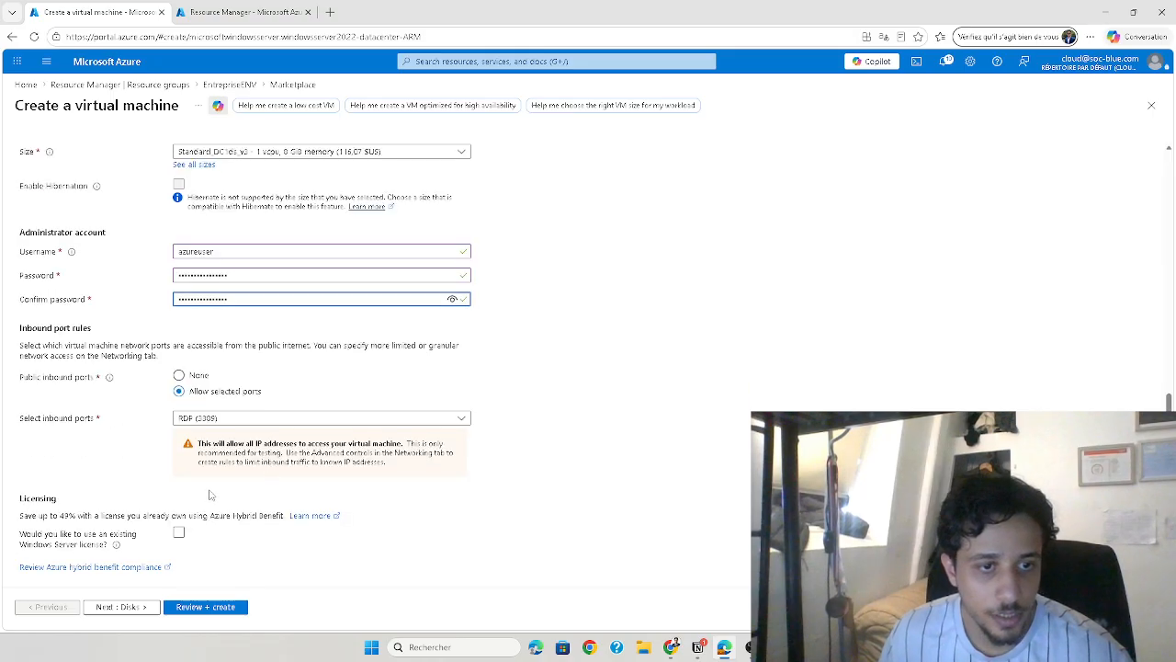
left_click(147, 607)
scroll(269, 464, "down", 1)
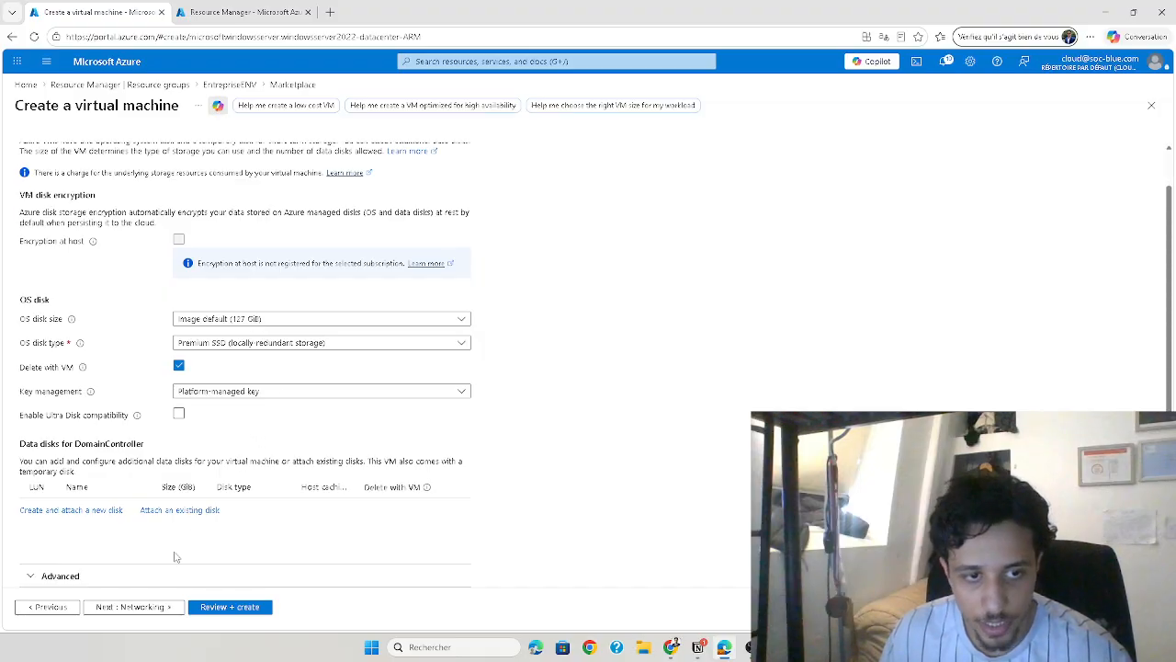
left_click(133, 606)
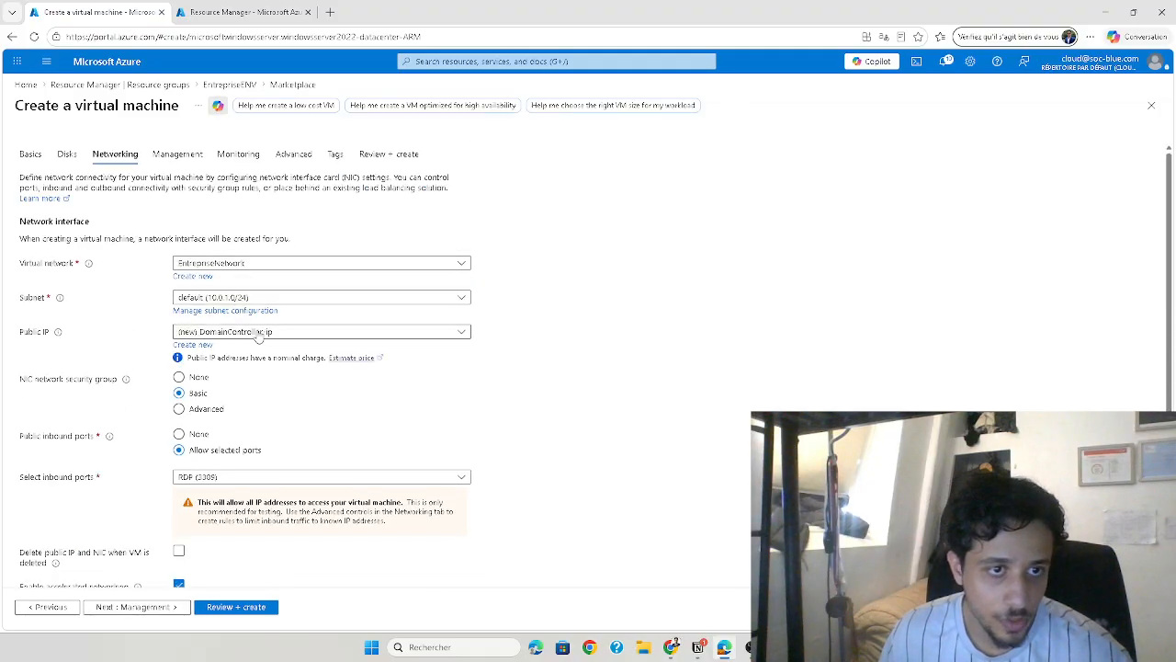
Set the virtual machine's public IP to None and select EntrepriseNetwork as its virtual network
left_click(214, 331)
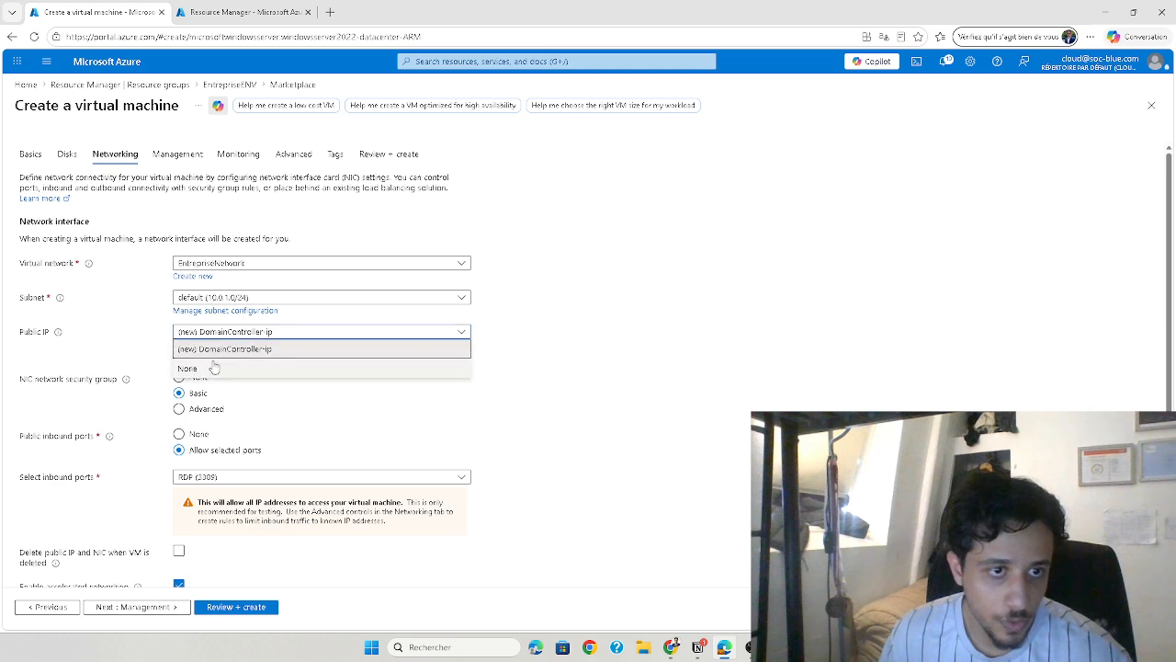
left_click(218, 369)
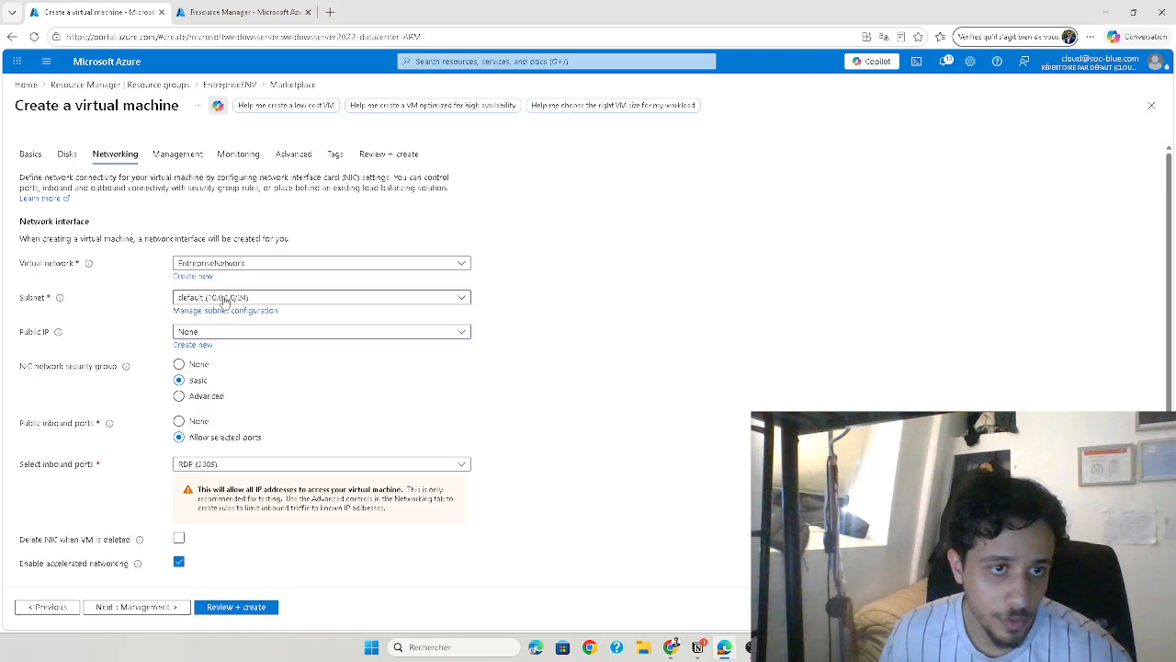
left_click(225, 298)
left_click(223, 267)
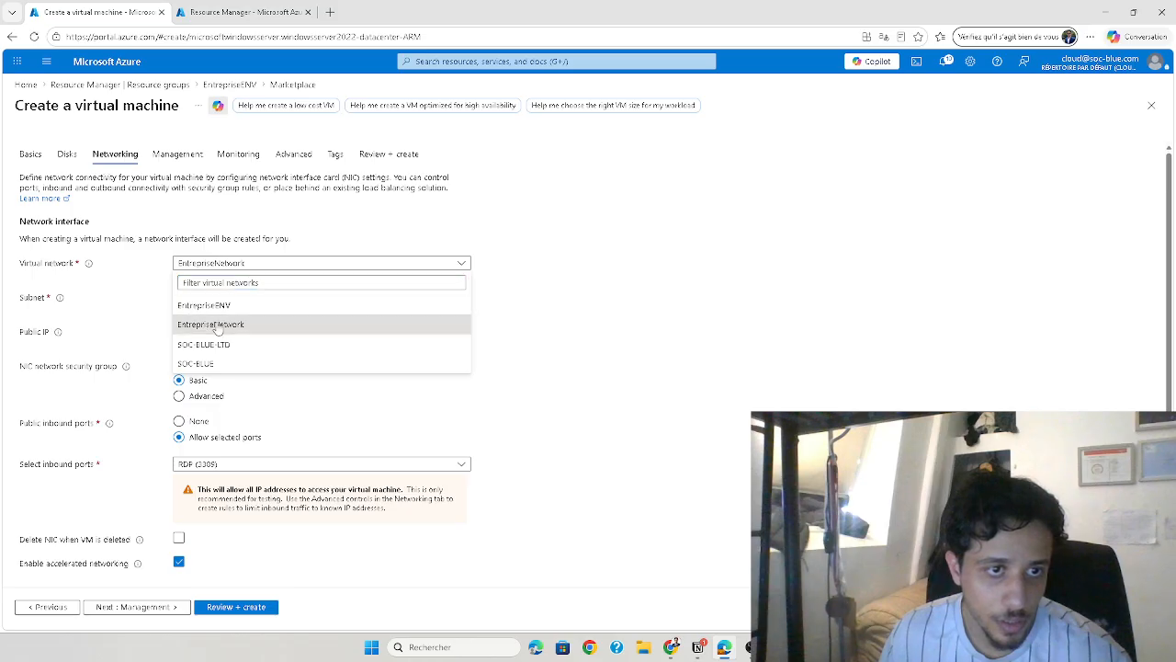
left_click(212, 324)
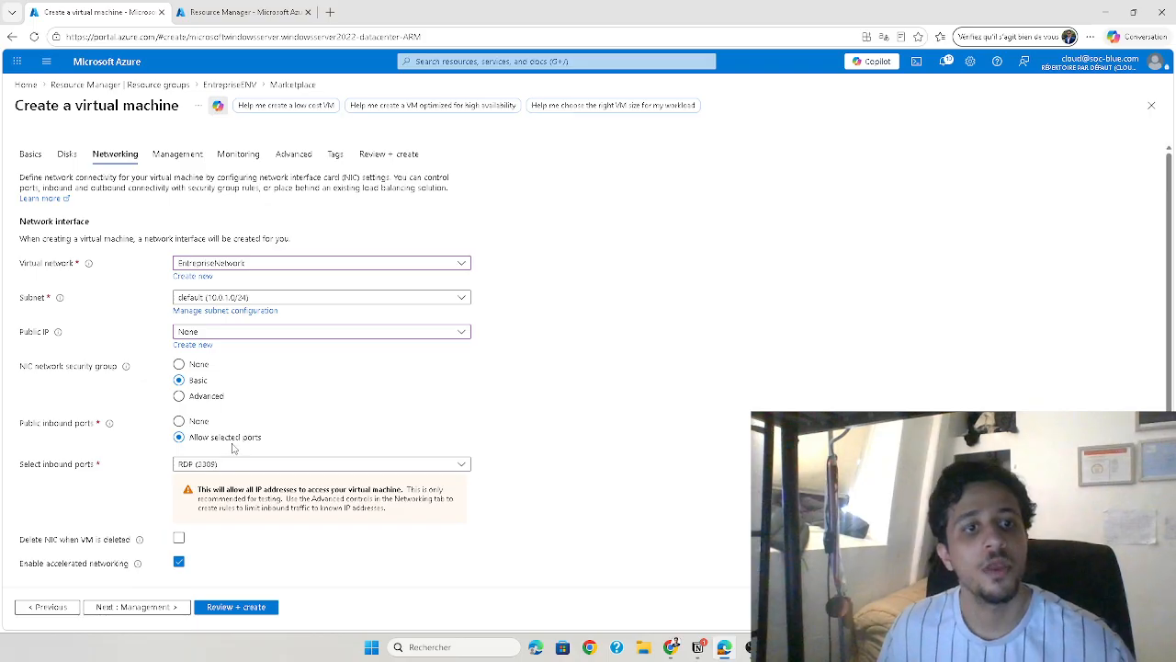
Check the virtual machine's network interface settings and the virtual networks available for it, keeping EntrepriseNetwork selected
scroll(297, 449, "down", 1)
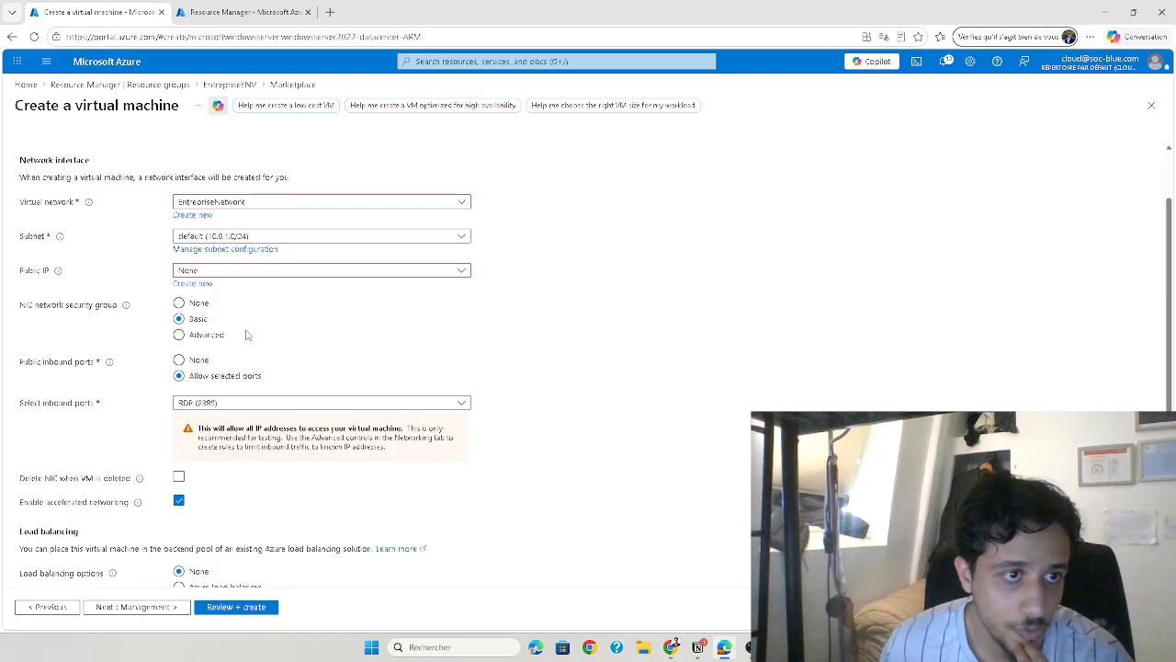
scroll(270, 382, "down", 1)
scroll(271, 382, "up", 2)
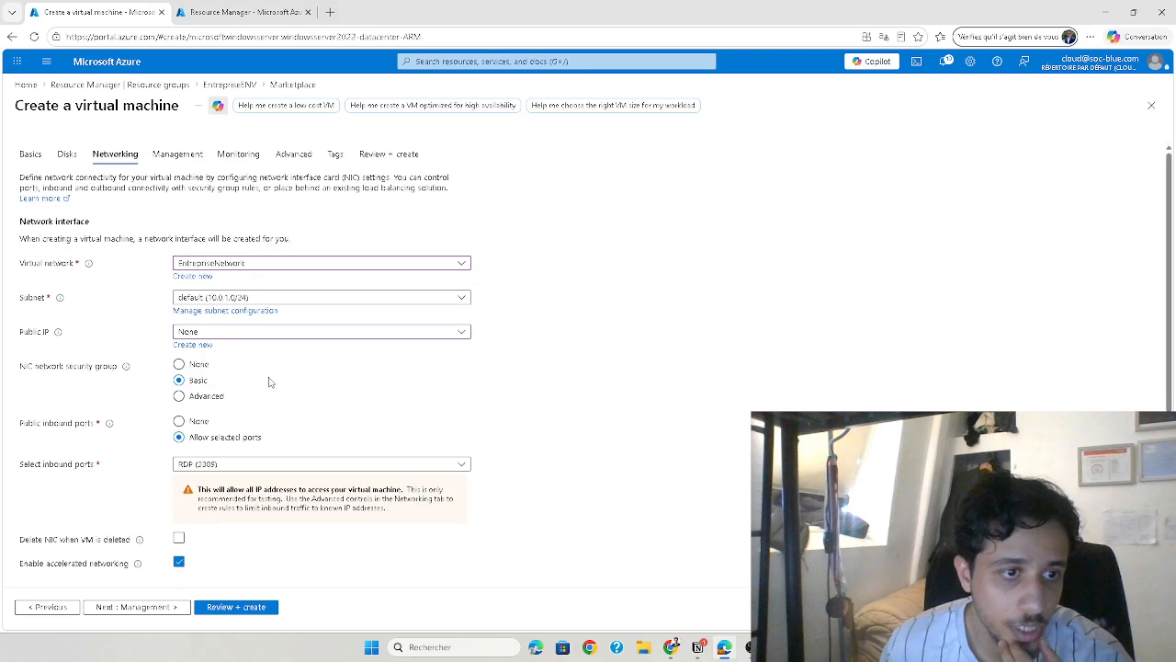
left_click(241, 337)
left_click(243, 336)
left_click(230, 302)
left_click(230, 304)
left_click(271, 267)
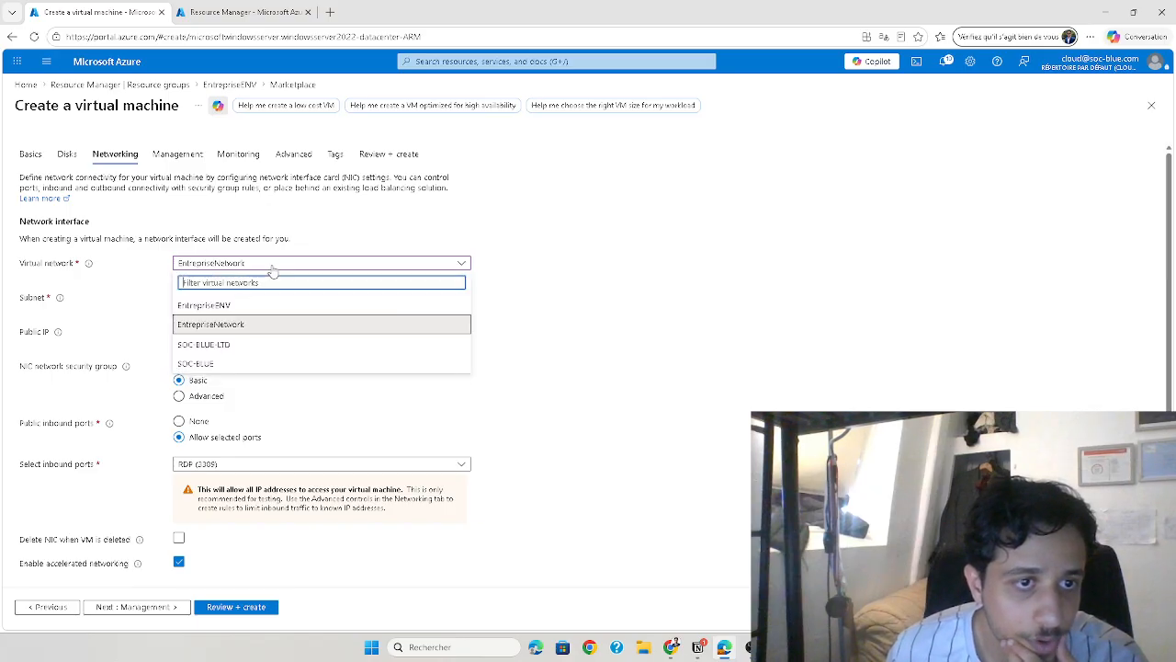
left_click(244, 270)
Set the virtual machine's public inbound ports to None, keeping the Basic NIC network security group
scroll(323, 368, "down", 2)
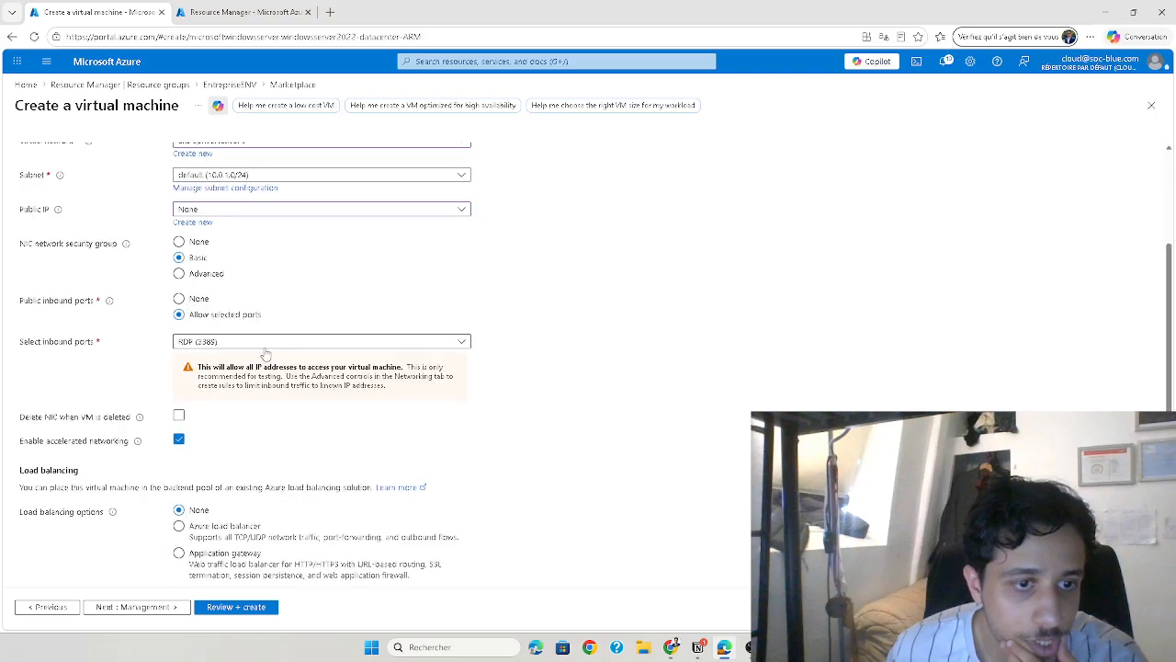
left_click(200, 292)
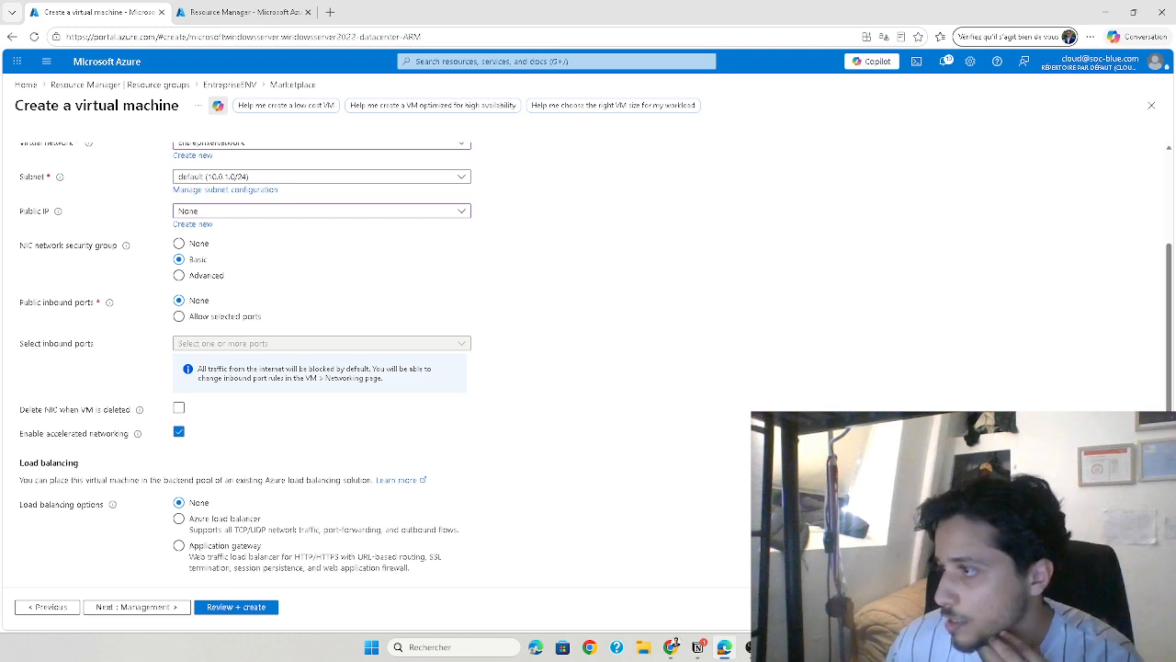
scroll(227, 392, "up", 3)
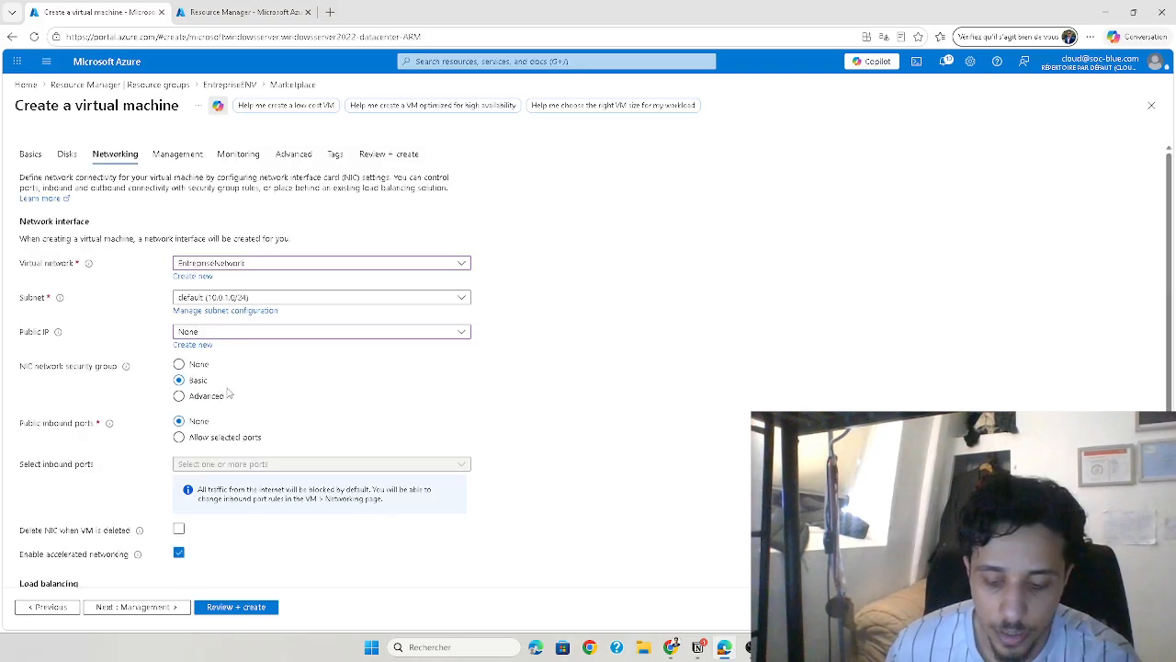
Keep the default load balancing, management, monitoring and advanced options and proceed to the virtual machine's final review
scroll(164, 492, "down", 3)
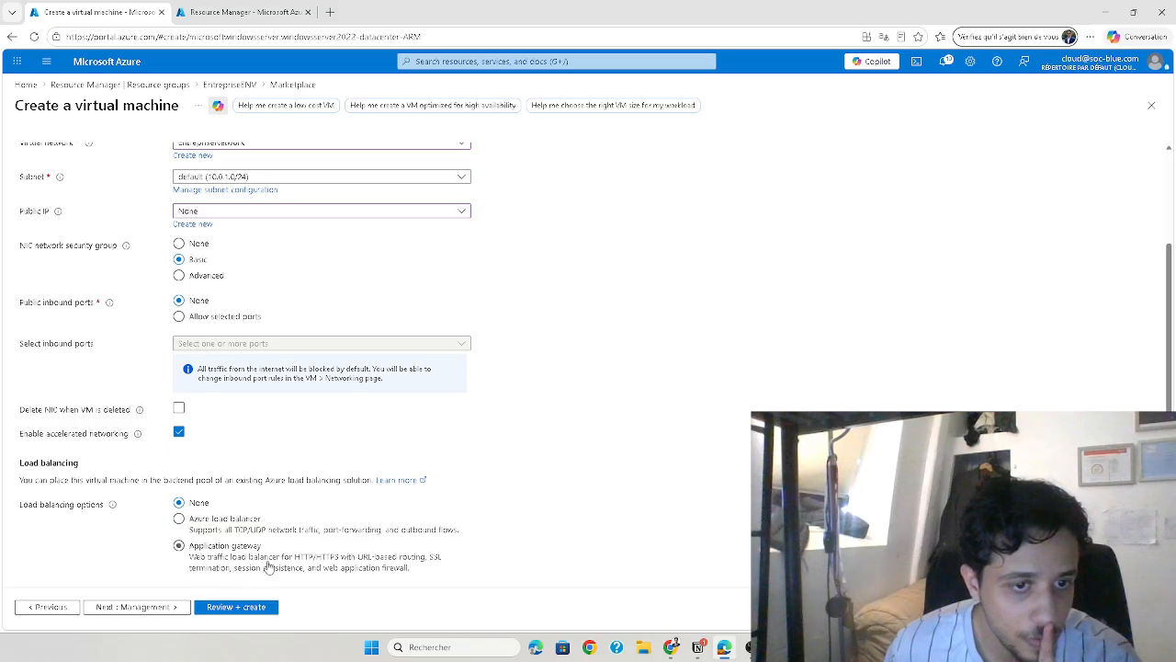
left_click(161, 608)
left_click(161, 607)
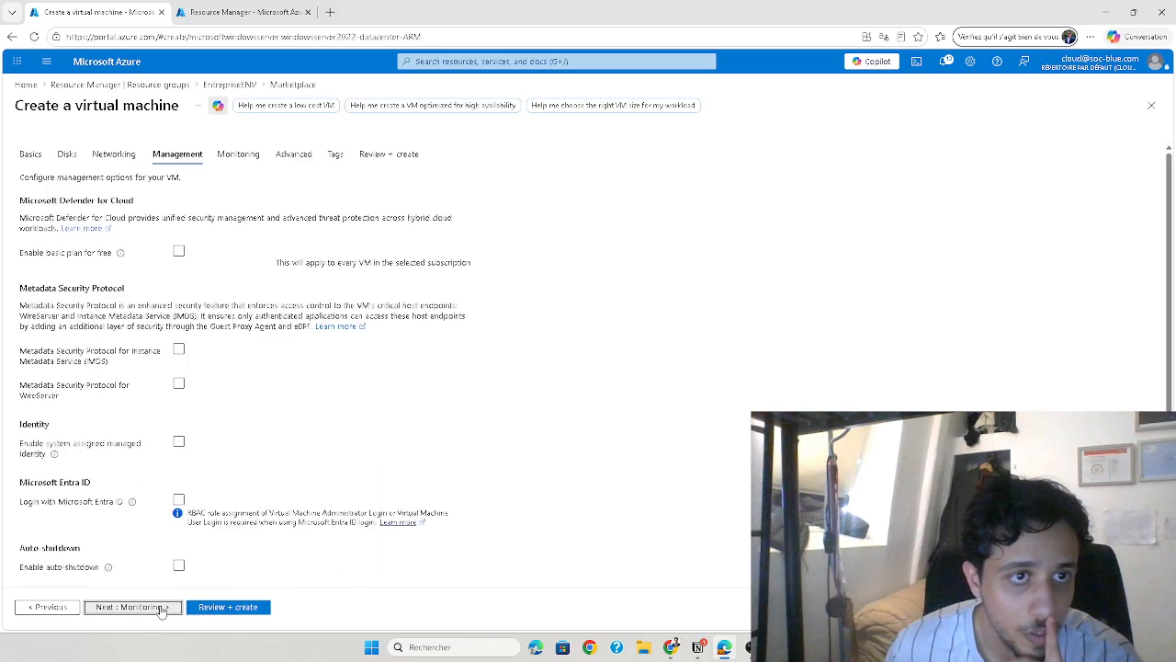
left_click(161, 607)
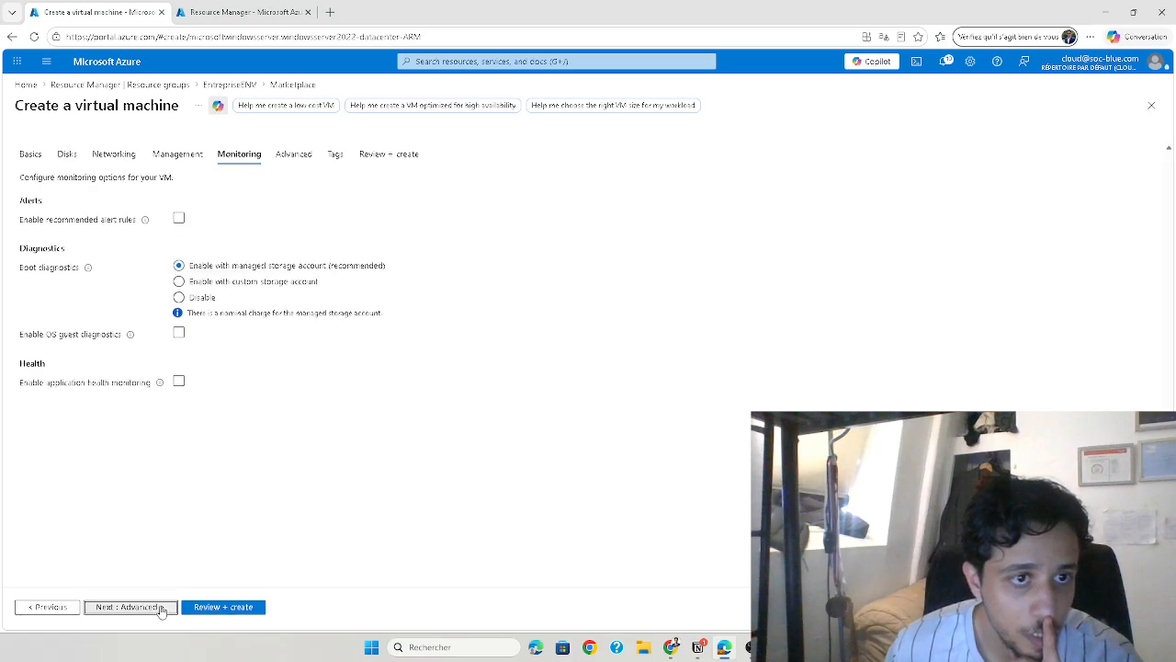
scroll(134, 473, "down", 5)
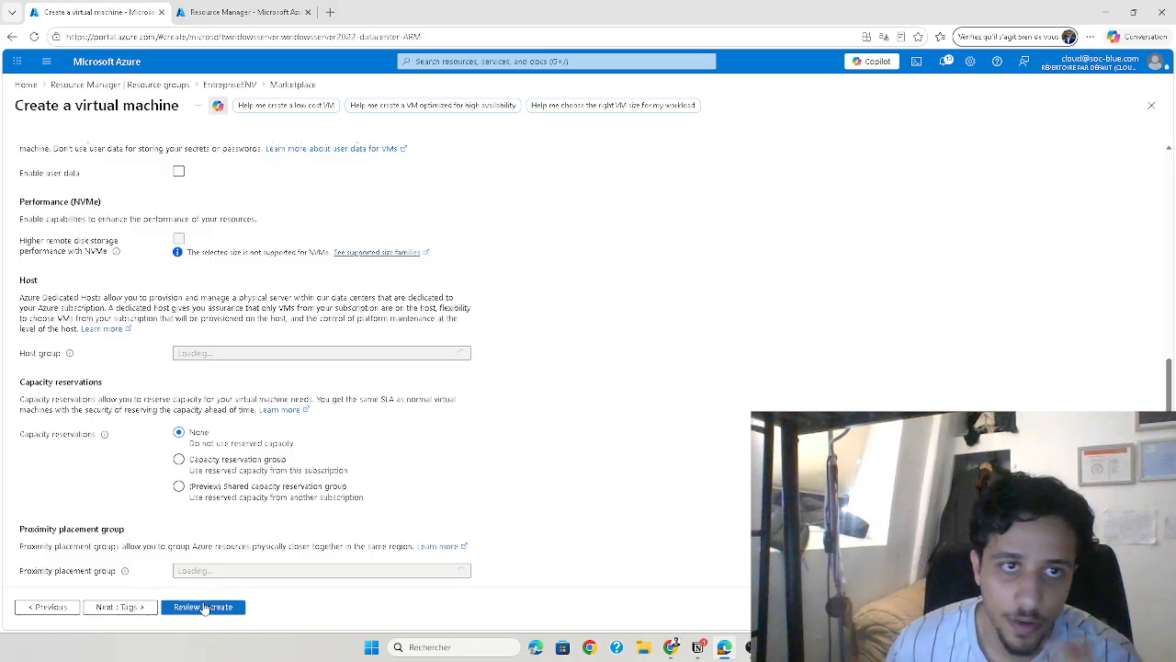
scroll(235, 443, "up", 5)
left_click(366, 153)
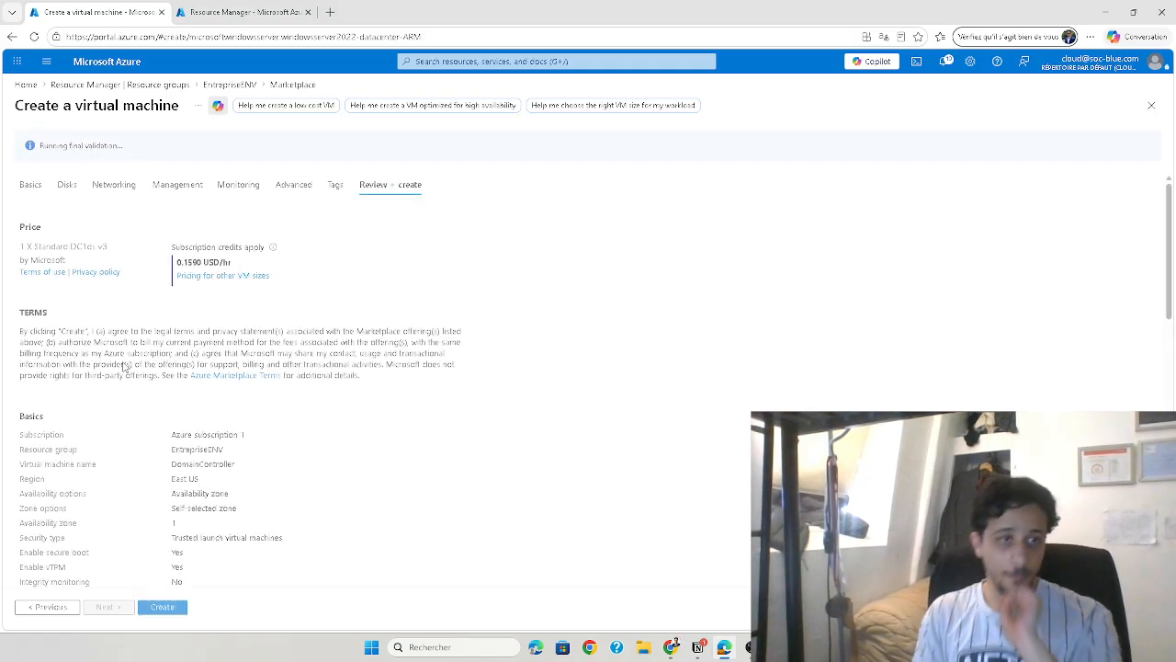
Review the configuration summary and create the DomainController virtual machine
scroll(124, 386, "down", 2)
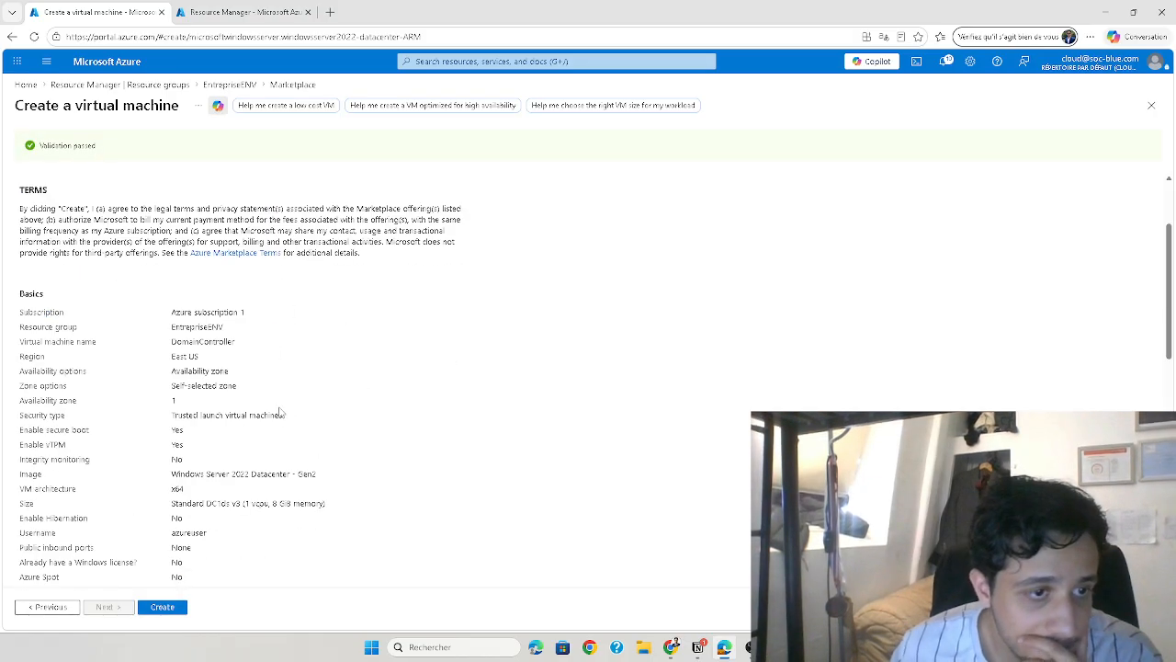
scroll(72, 489, "down", 1)
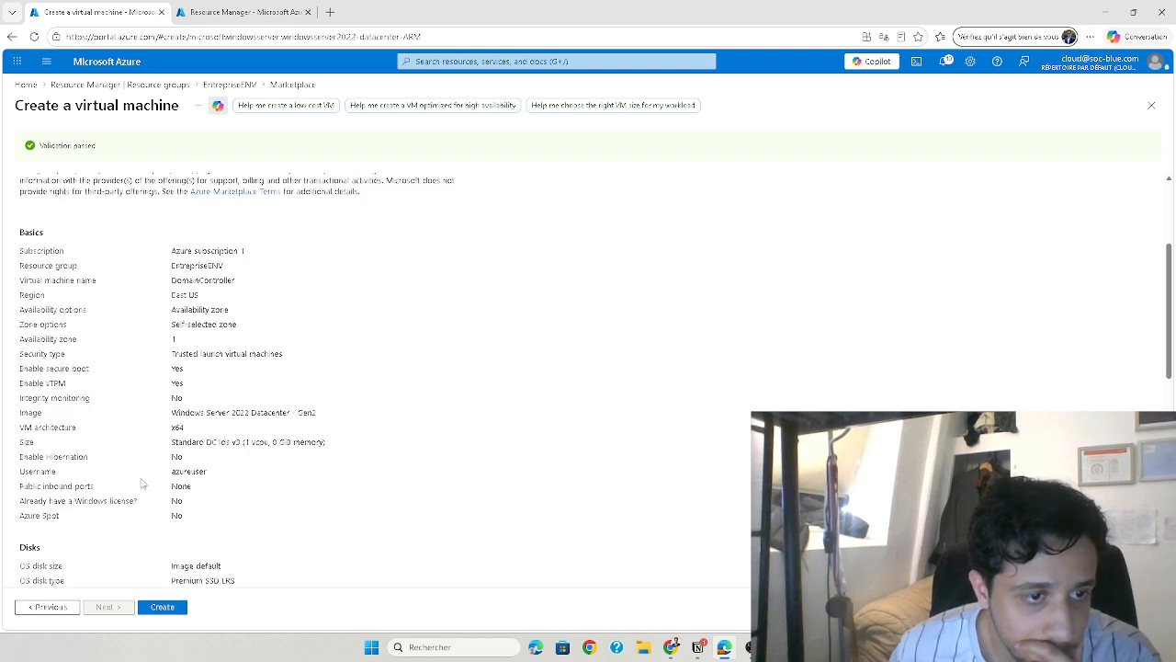
scroll(142, 493, "down", 3)
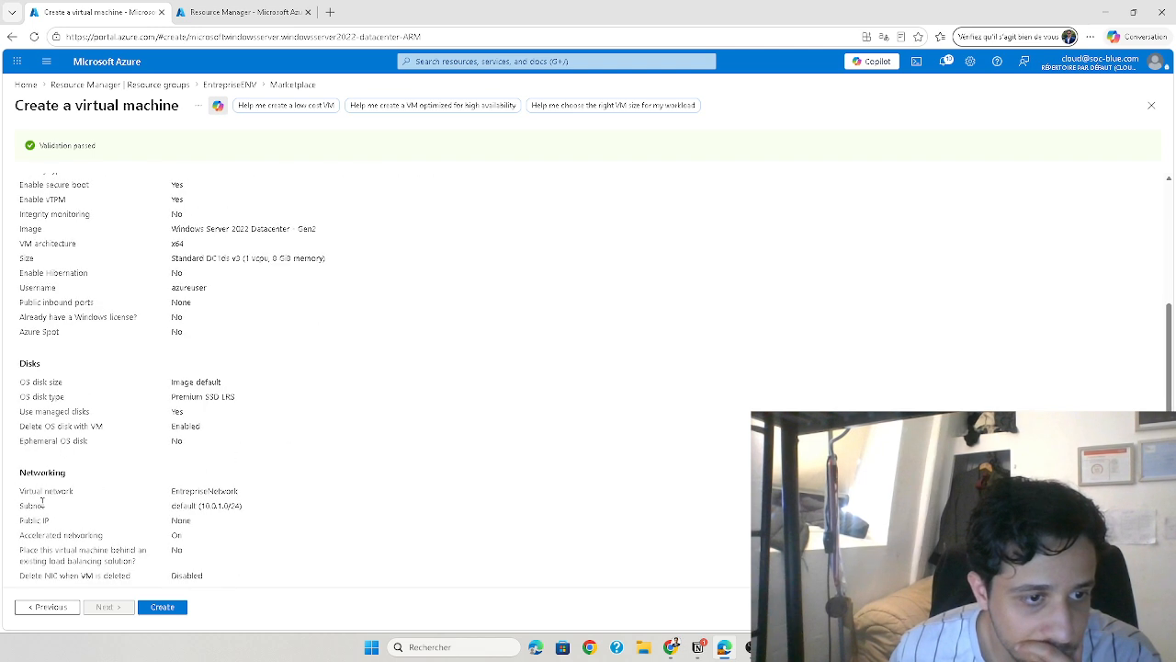
scroll(79, 513, "down", 1)
scroll(89, 518, "down", 5)
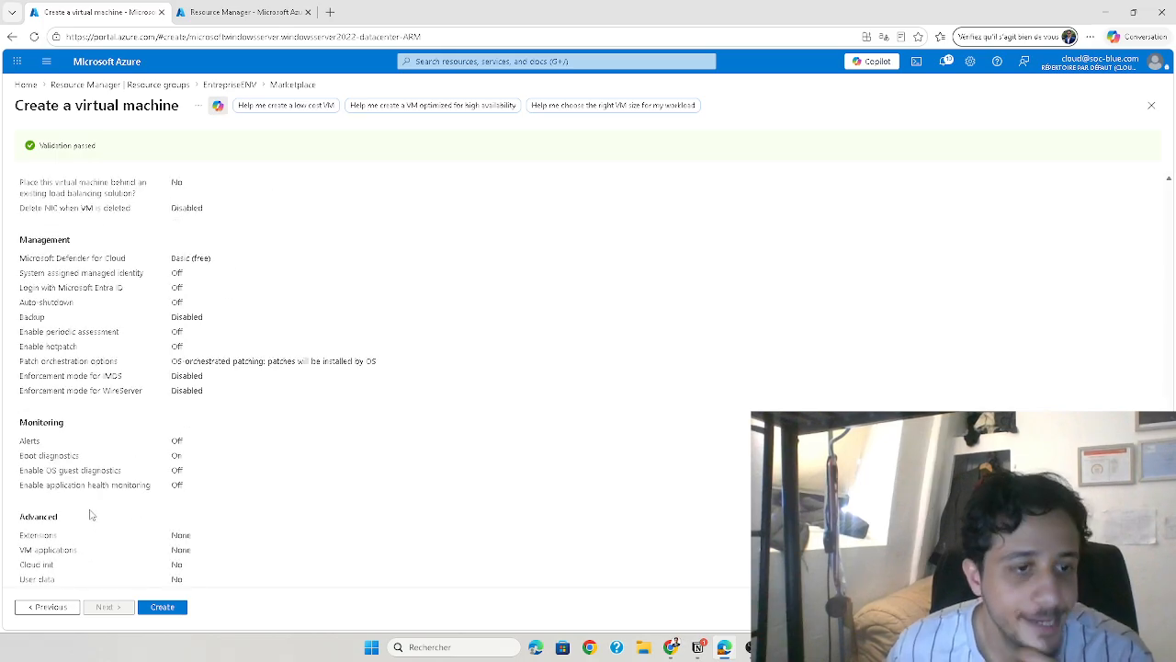
scroll(90, 515, "down", 1)
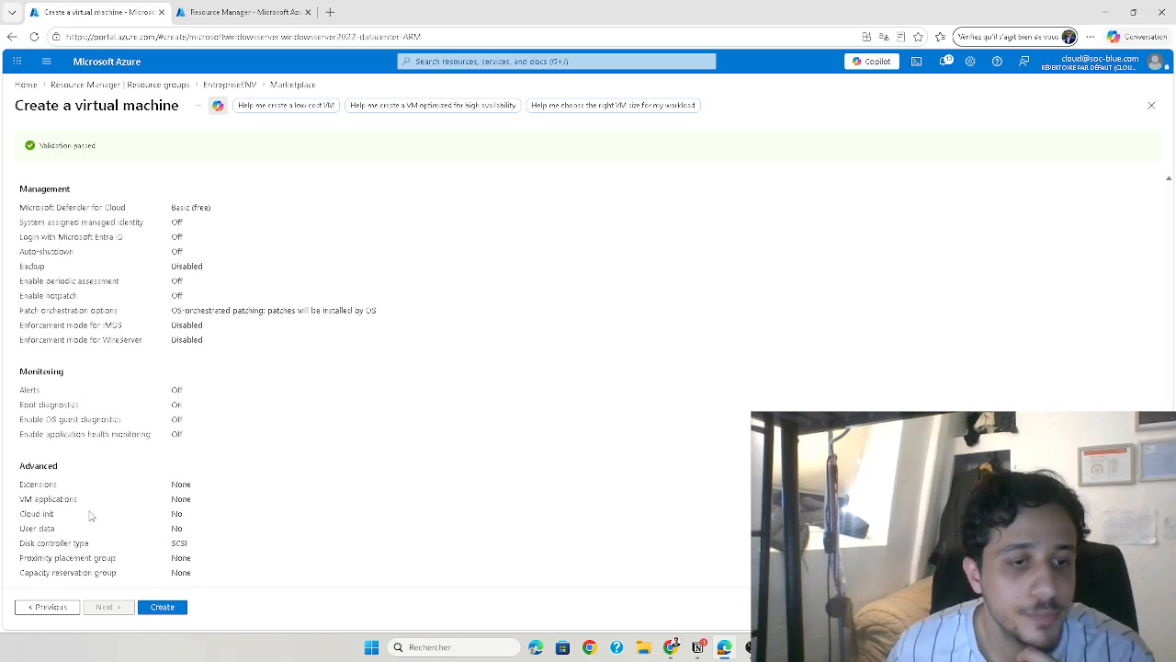
left_click(173, 610)
left_click(779, 647)
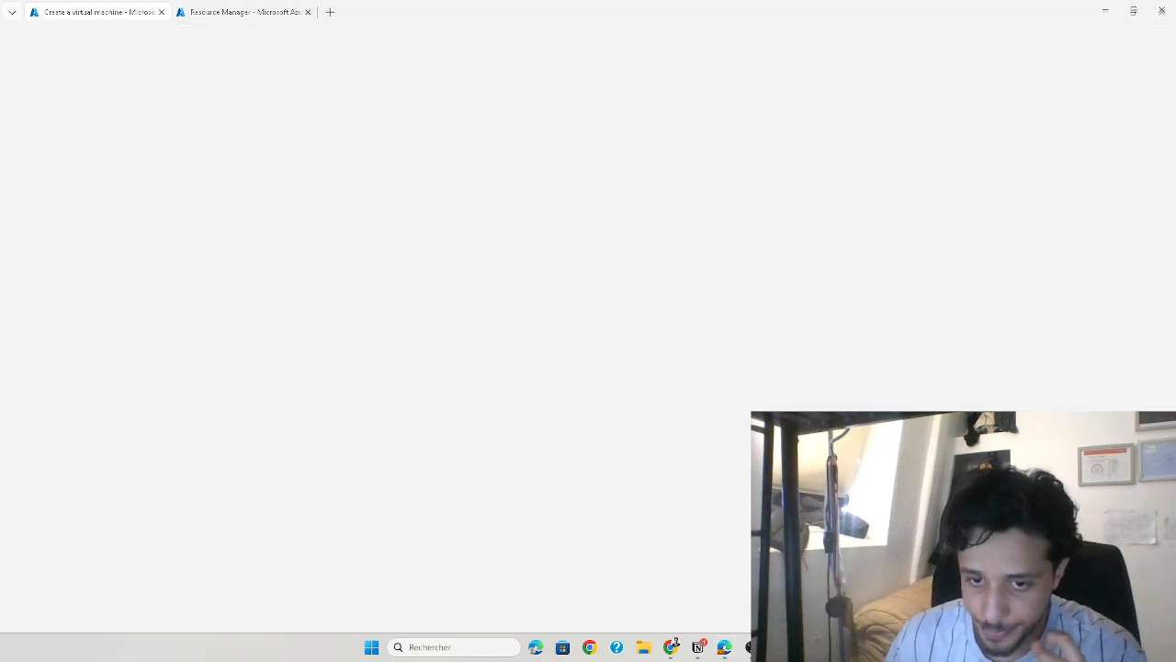
left_click(1105, 10)
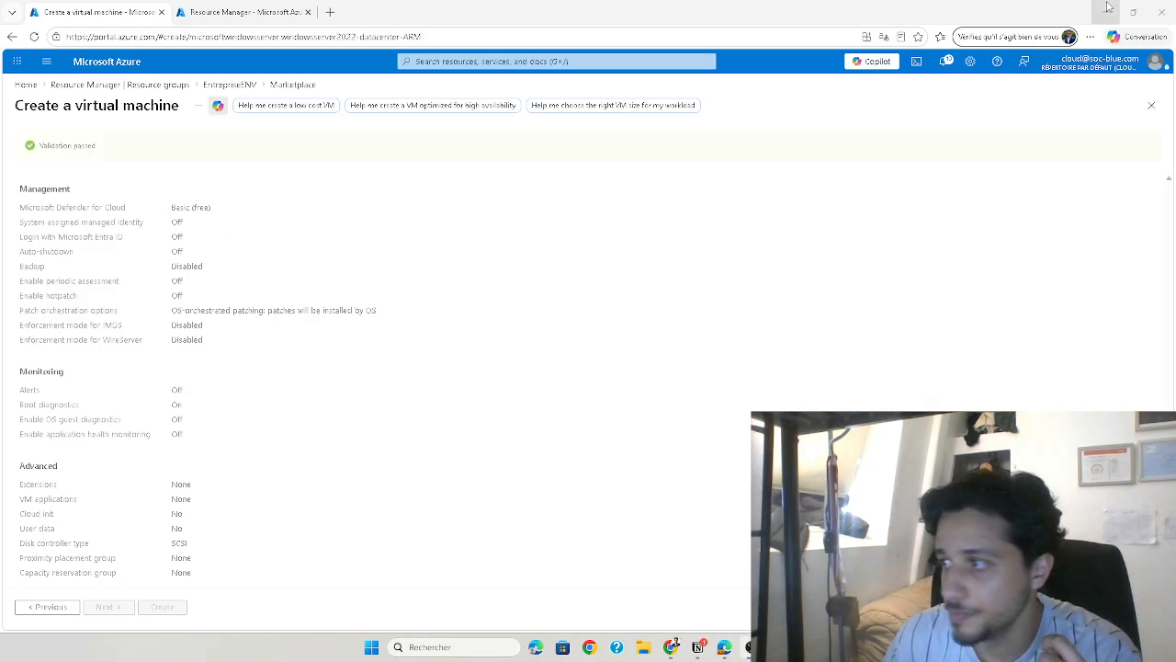
Expand the deployment's next steps and go to the new DomainController virtual machine
scroll(384, 380, "up", 5)
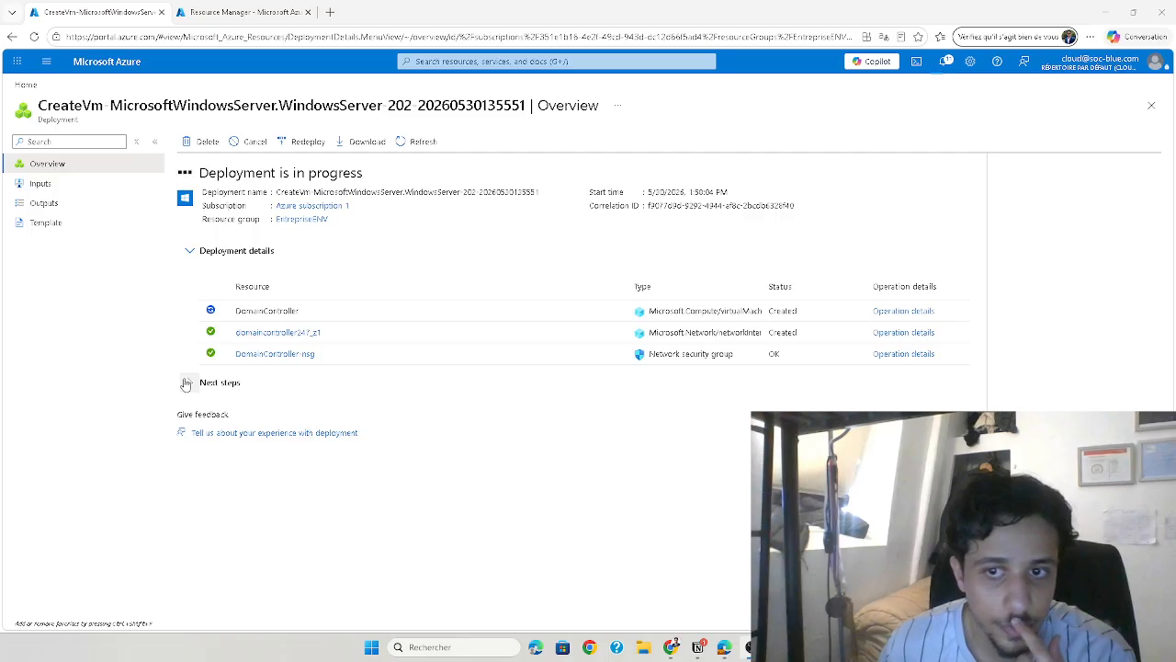
left_click(186, 384)
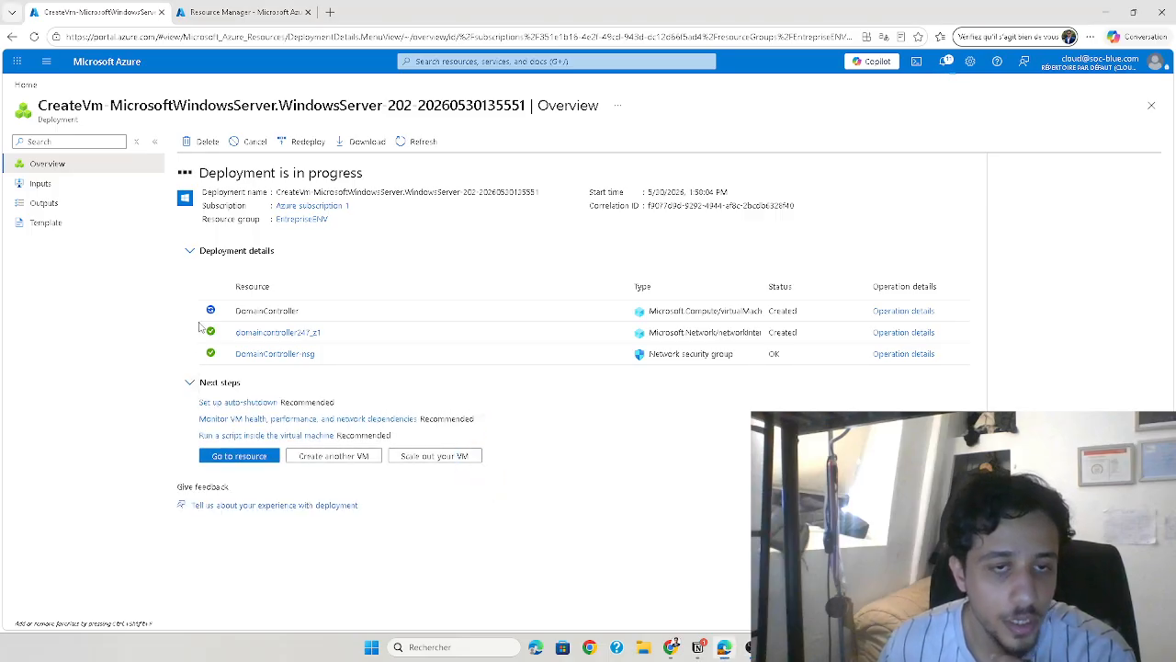
left_click(239, 458)
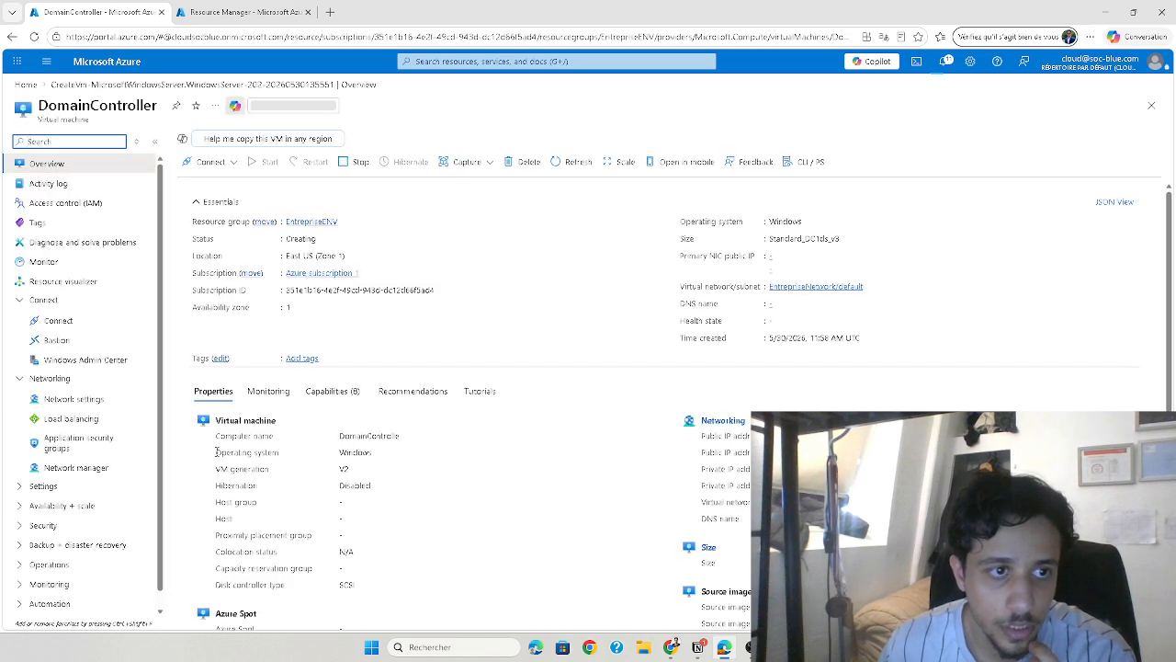
Examine DomainController's network settings, including its network interface and inbound port rules
left_click(107, 402)
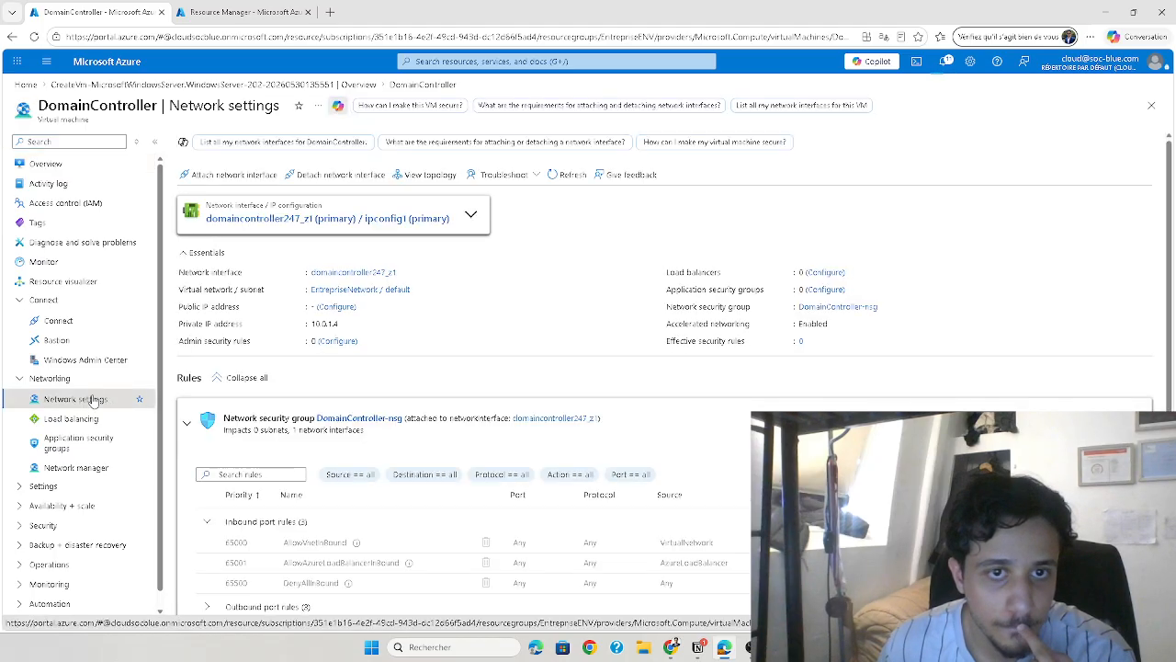
left_click(226, 174)
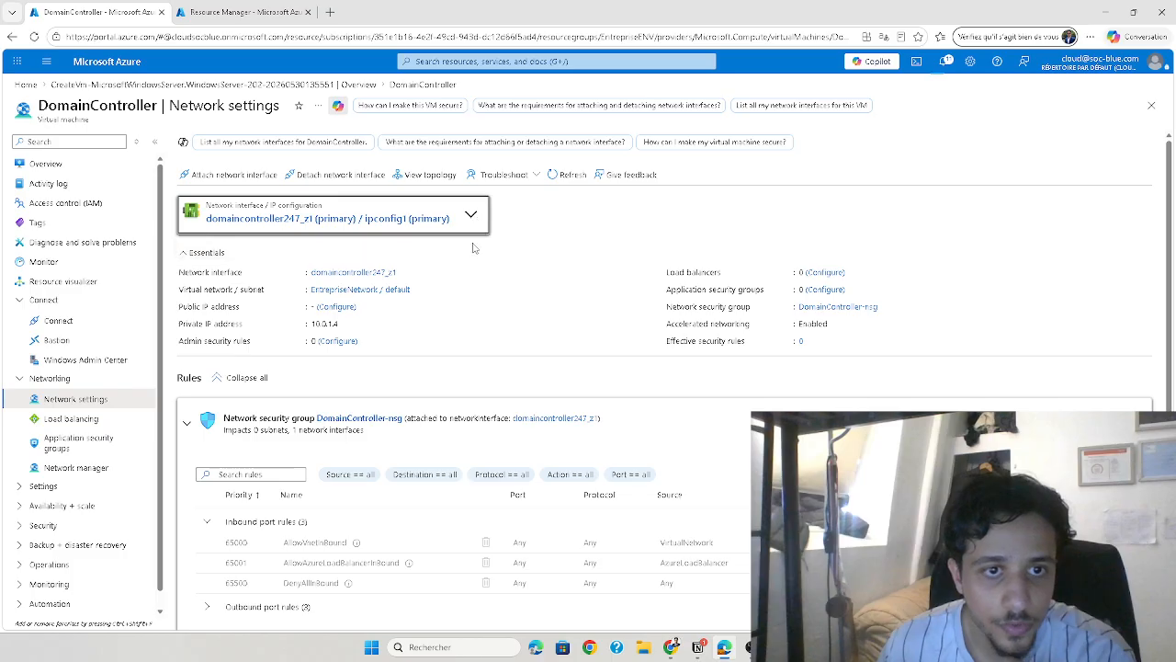
scroll(464, 313, "down", 1)
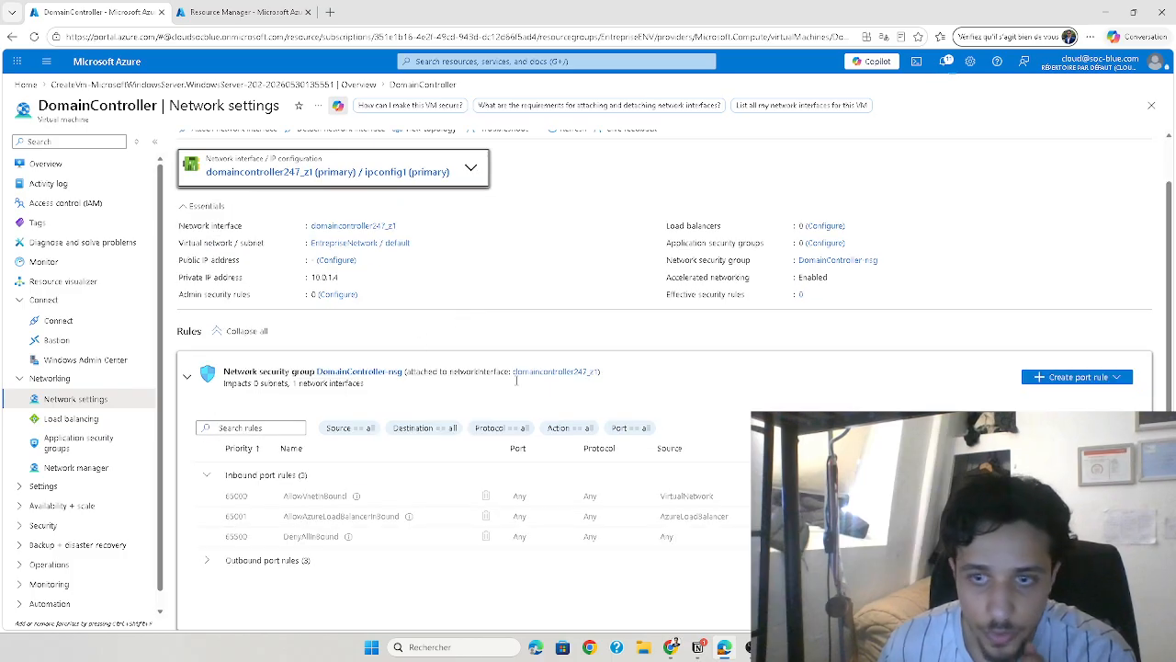
Check which application security groups can be added to DomainController, dismiss the selection and view its network manager page
left_click(101, 446)
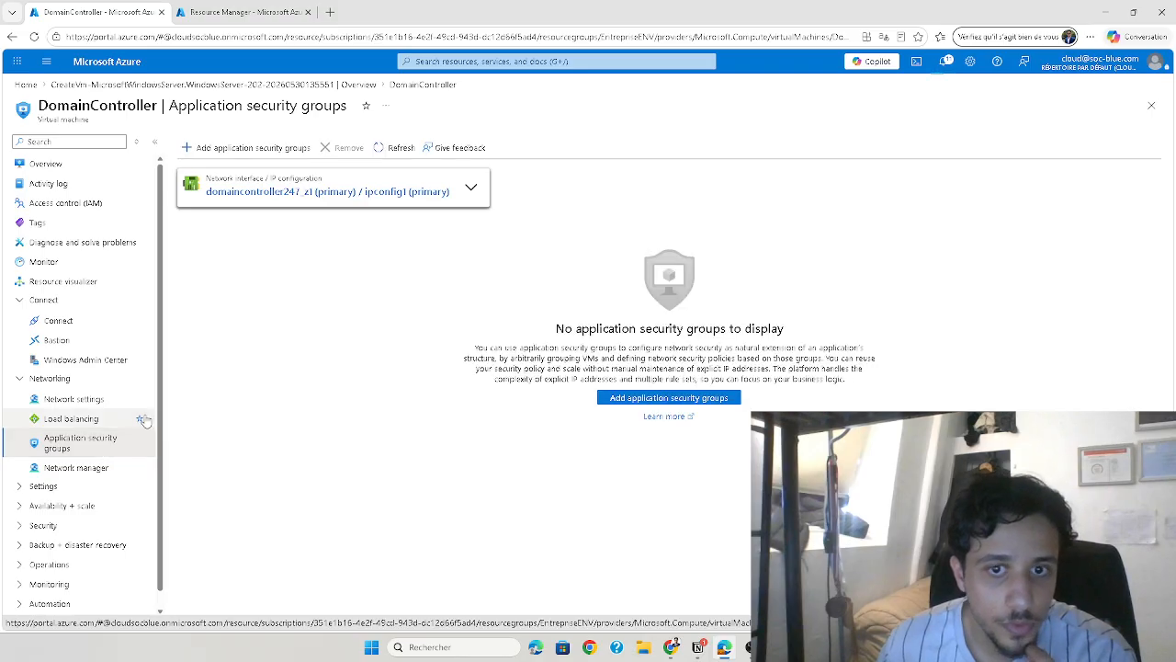
left_click(607, 397)
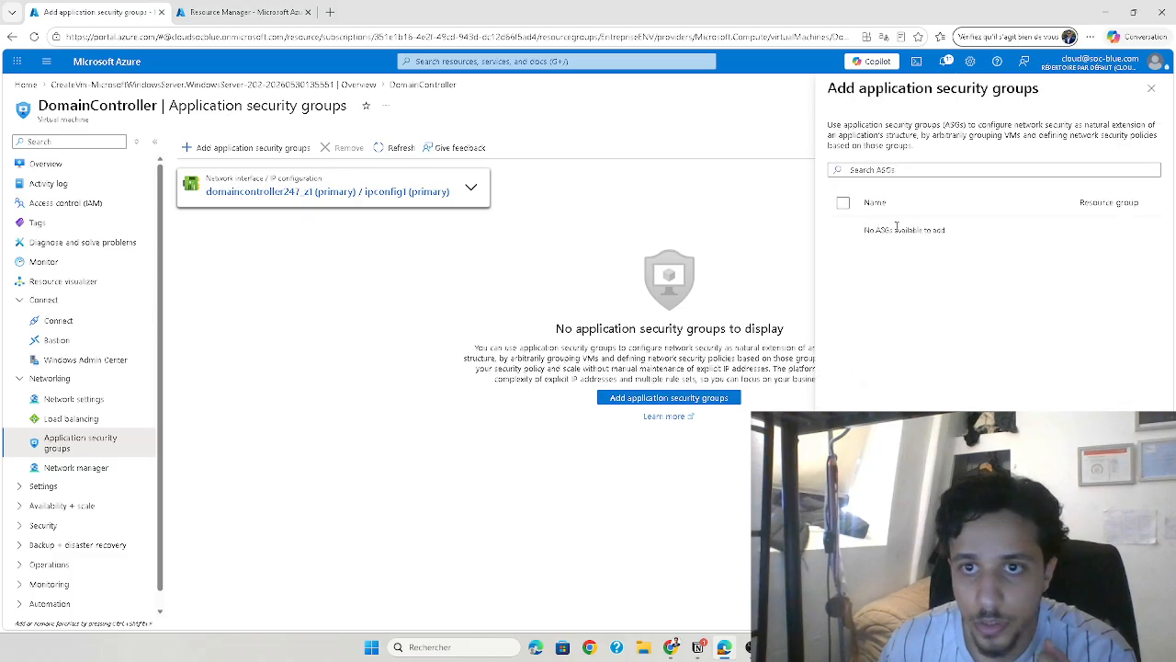
left_click(1152, 88)
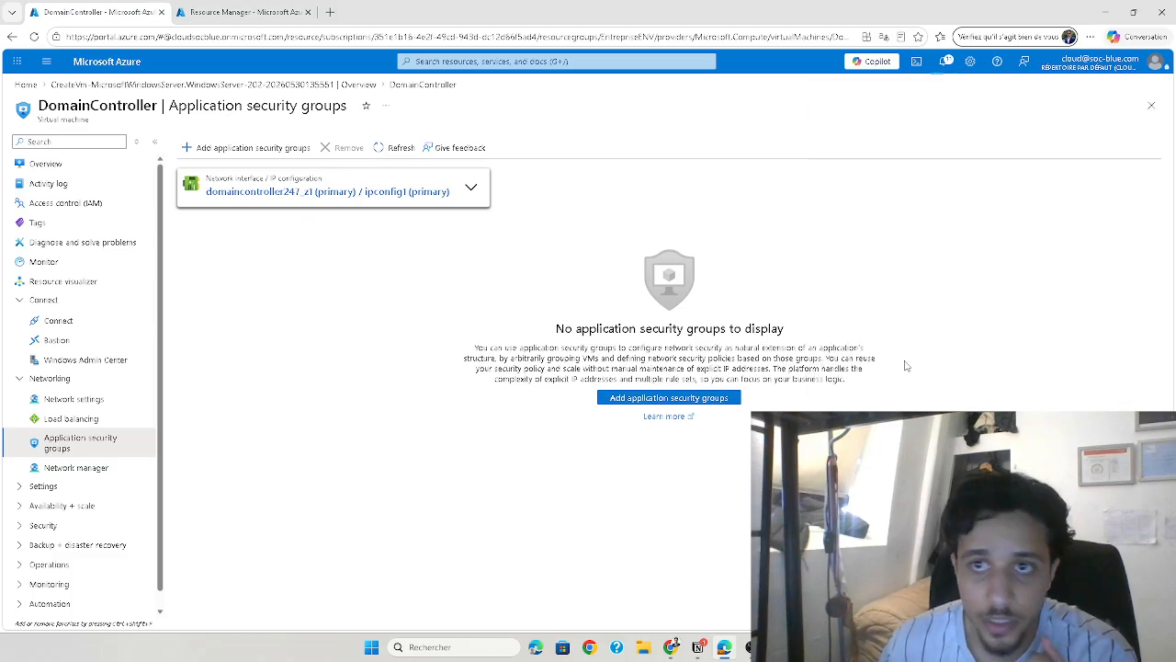
left_click(92, 467)
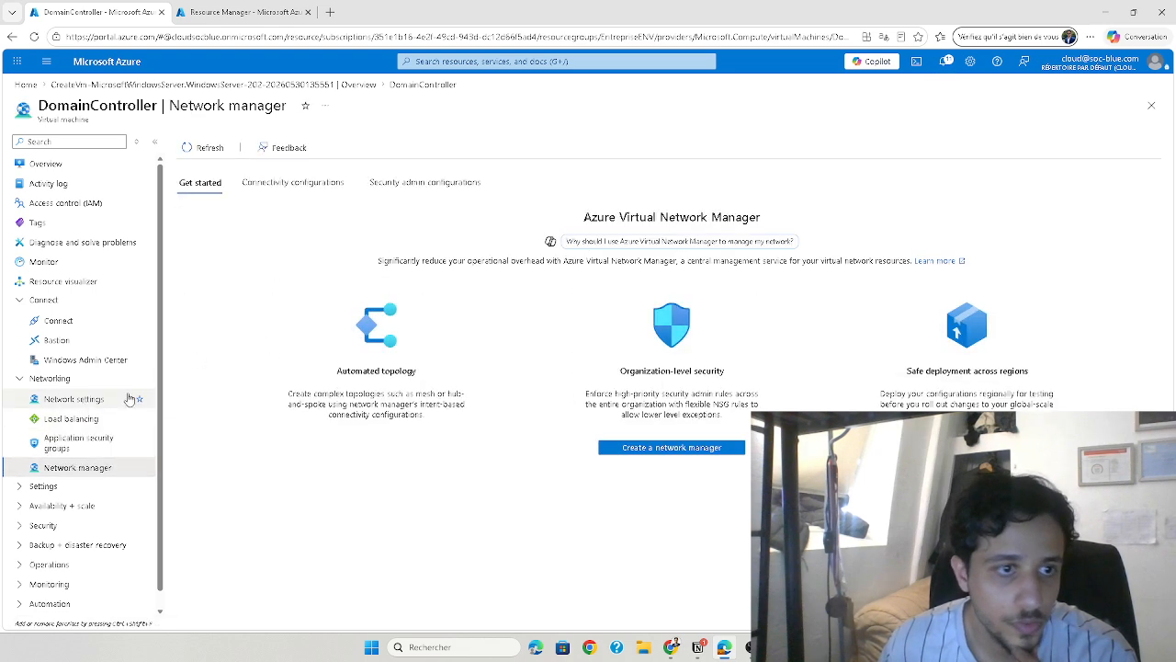
Recheck DomainController's network settings and its security group rules, and return to the virtual machine's overview
left_click(78, 401)
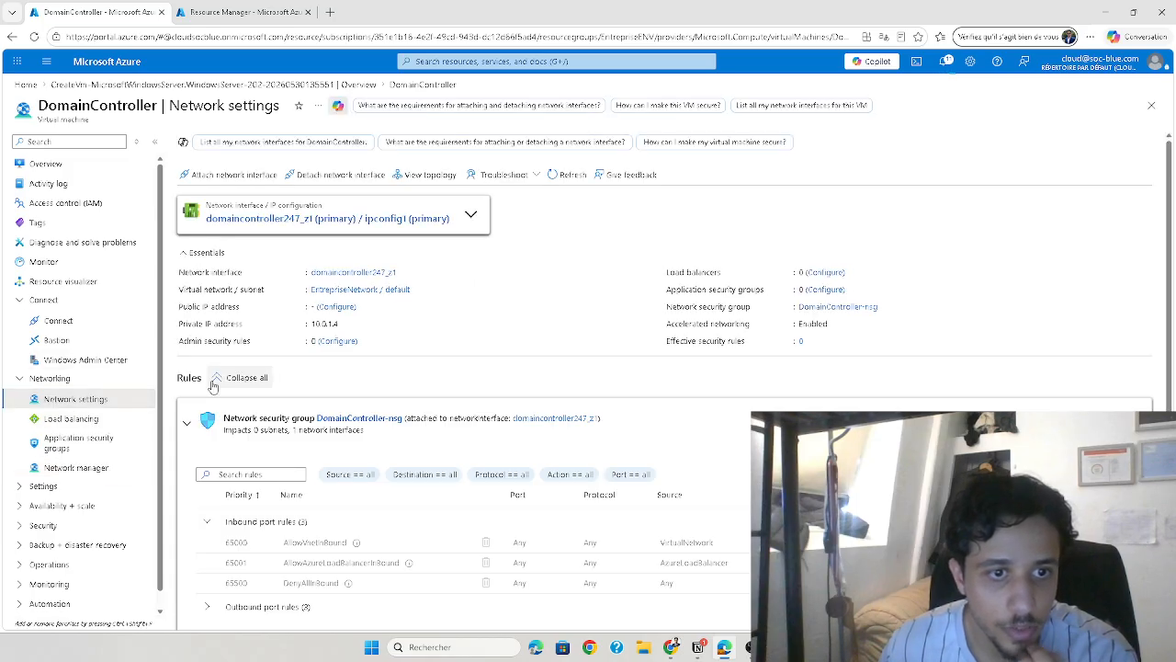
left_click(186, 425)
left_click(186, 427)
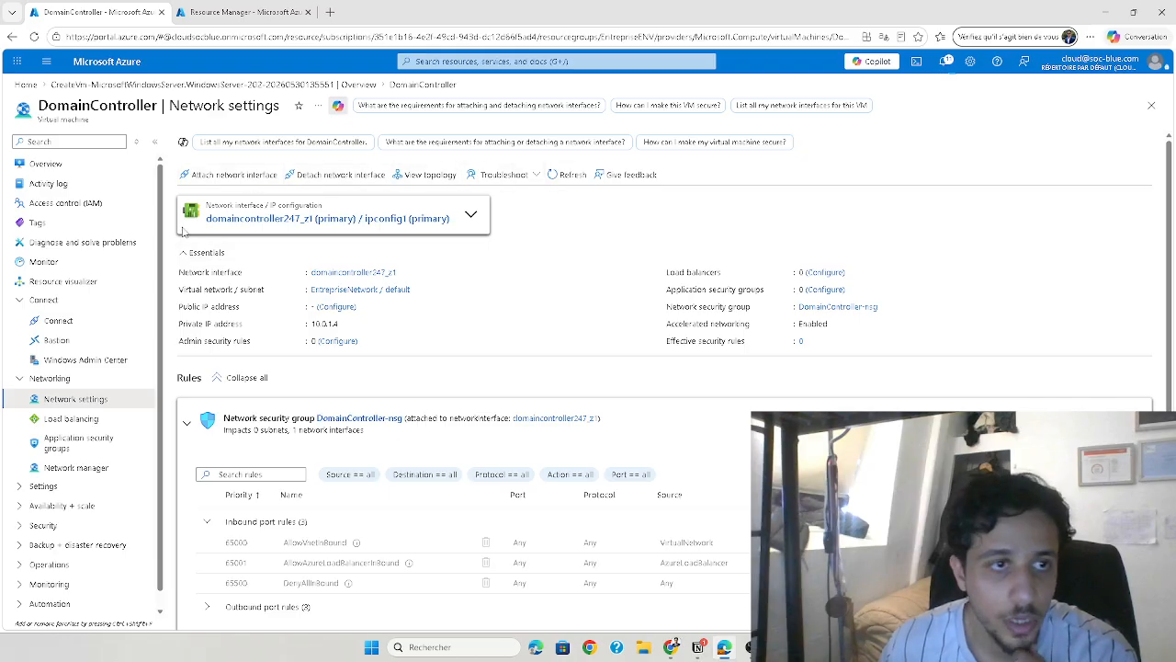
left_click(69, 165)
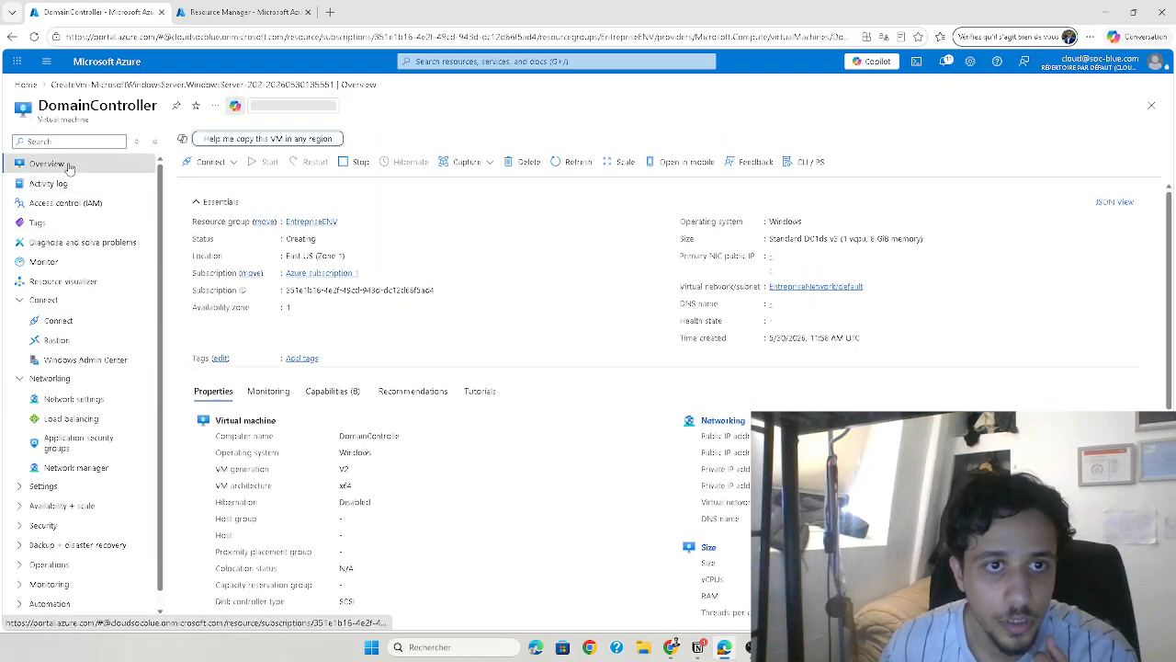